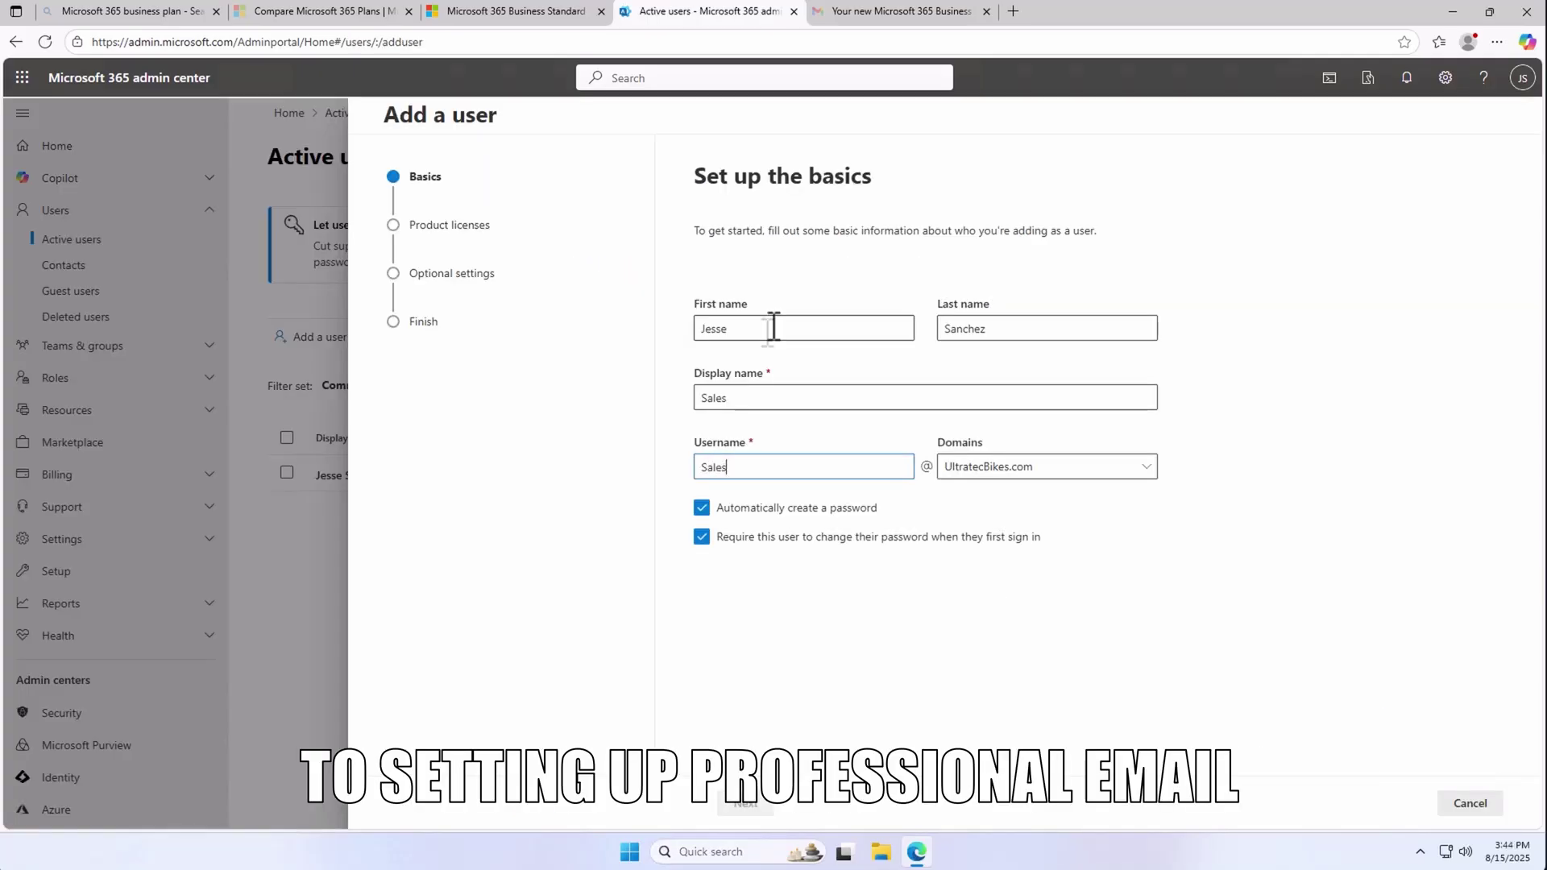
Turn off the auto-generated password in Add a user, then view the Business Standard offer details
left_click(702, 508)
left_click(749, 612)
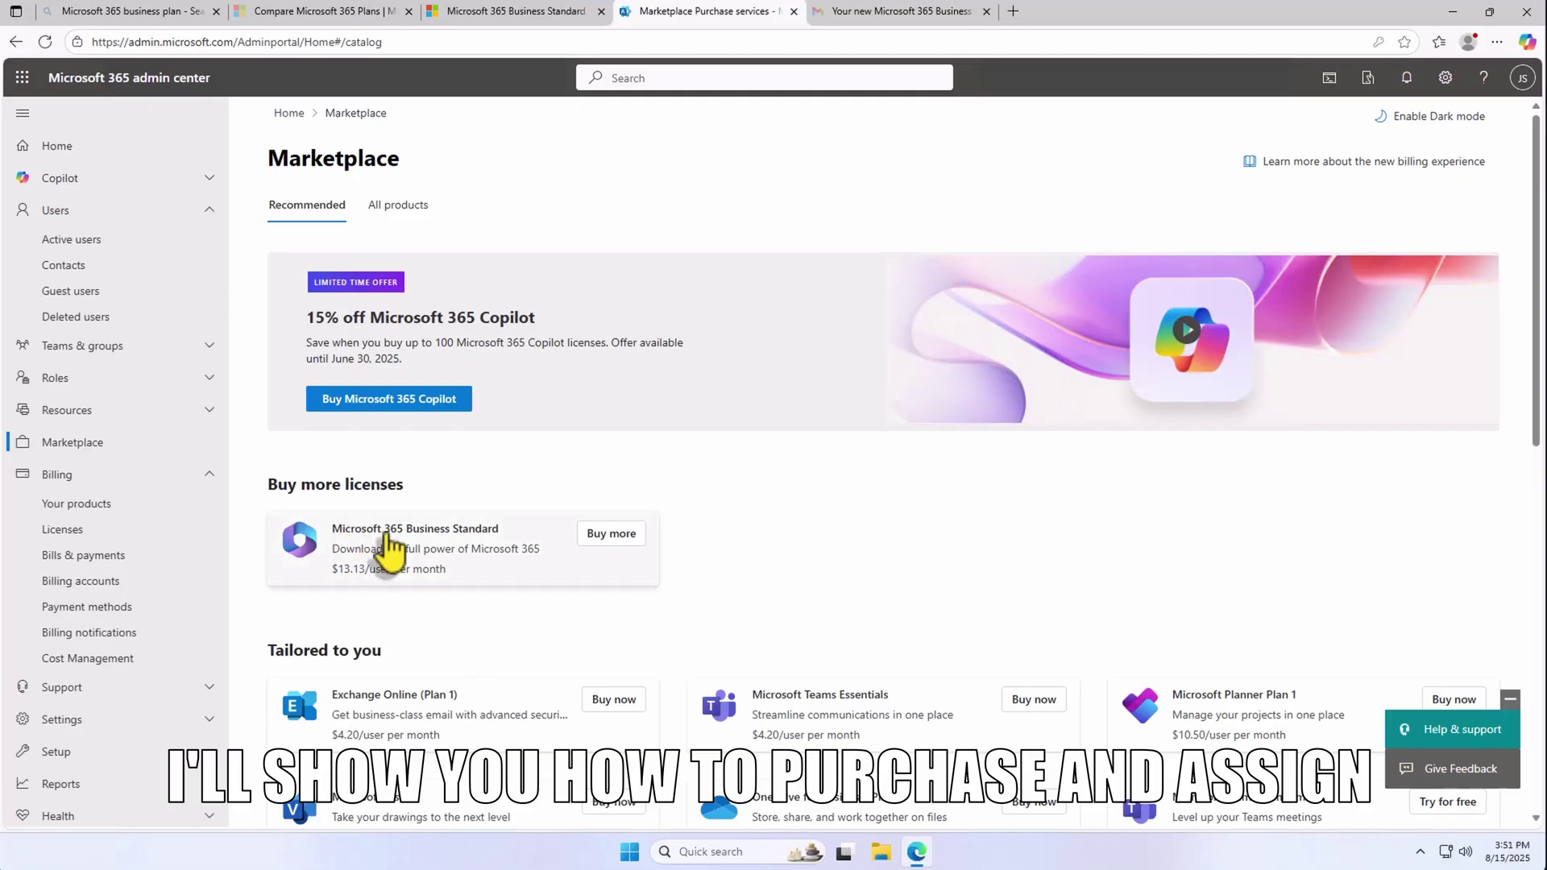
left_click(390, 545)
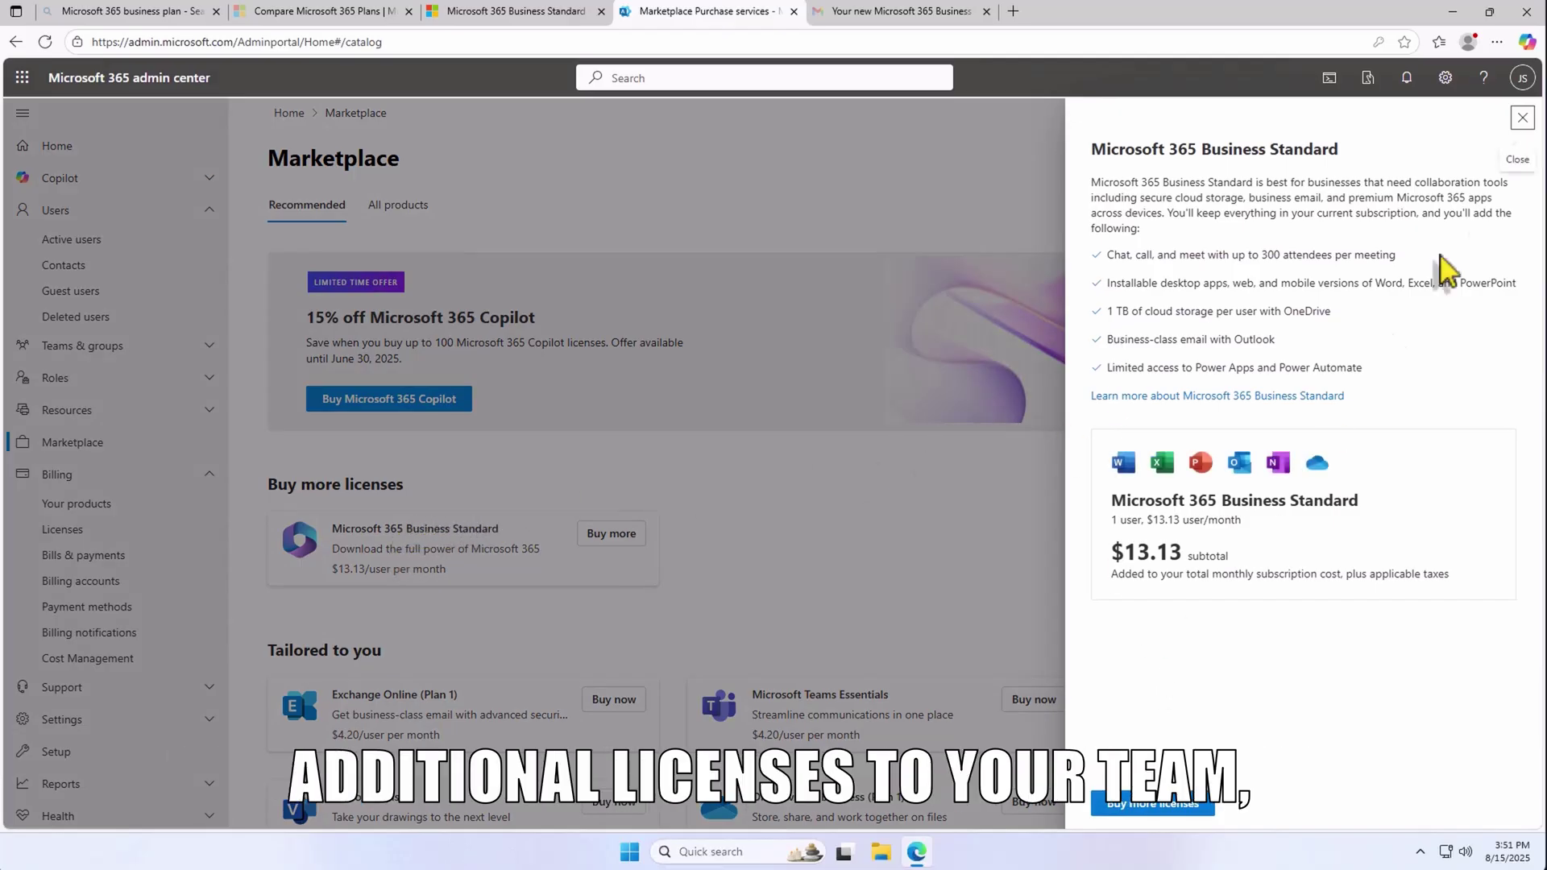
left_click(1522, 118)
Download the Office installer from My account and run OfficeSetup.exe
left_click(1381, 129)
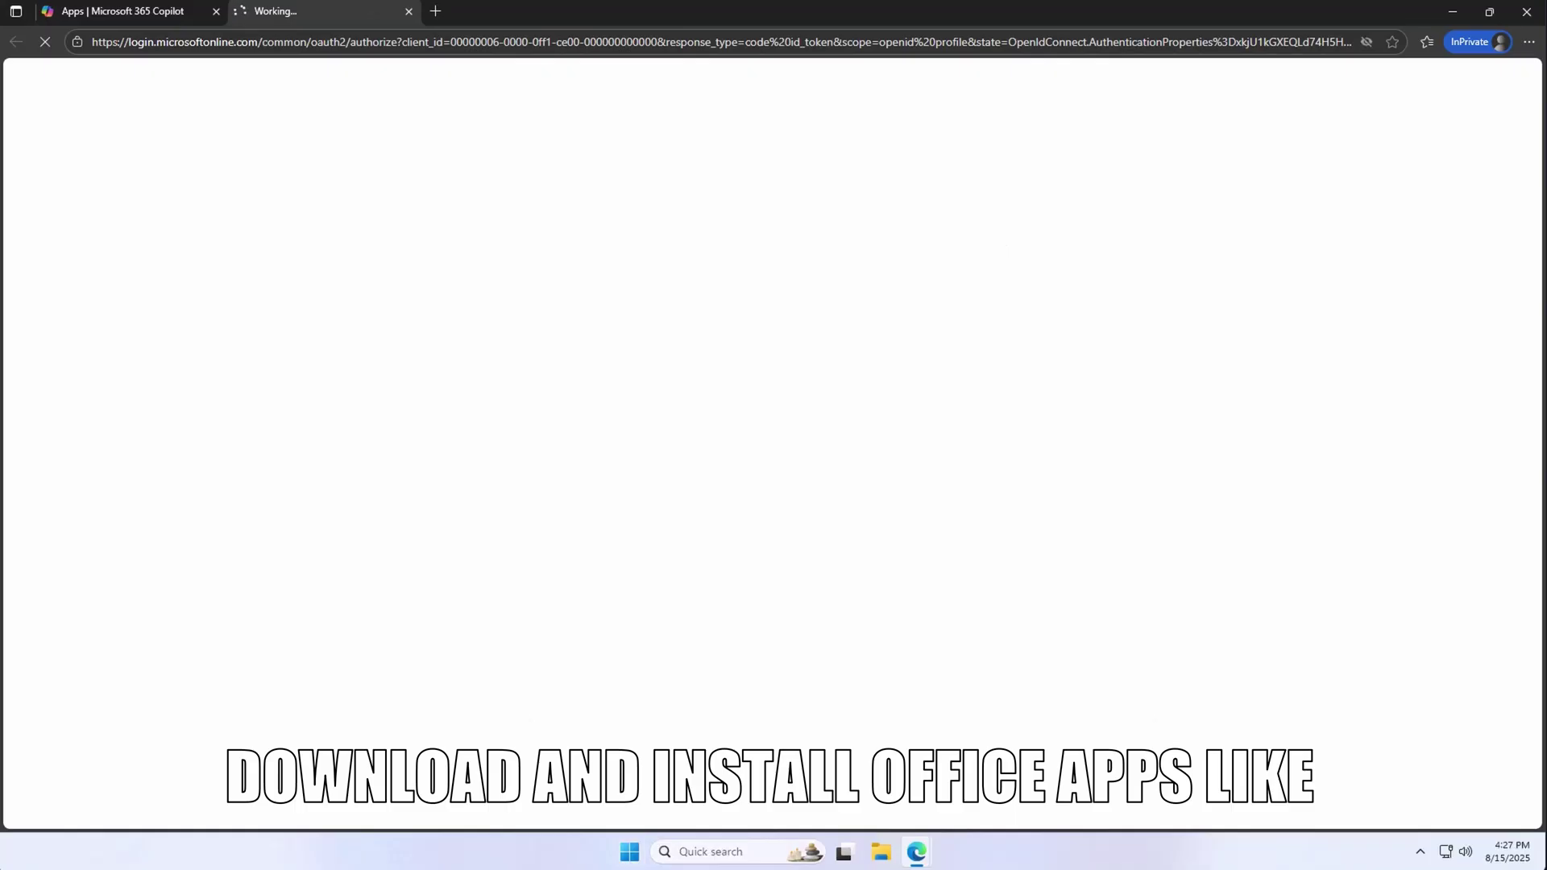
left_click(364, 244)
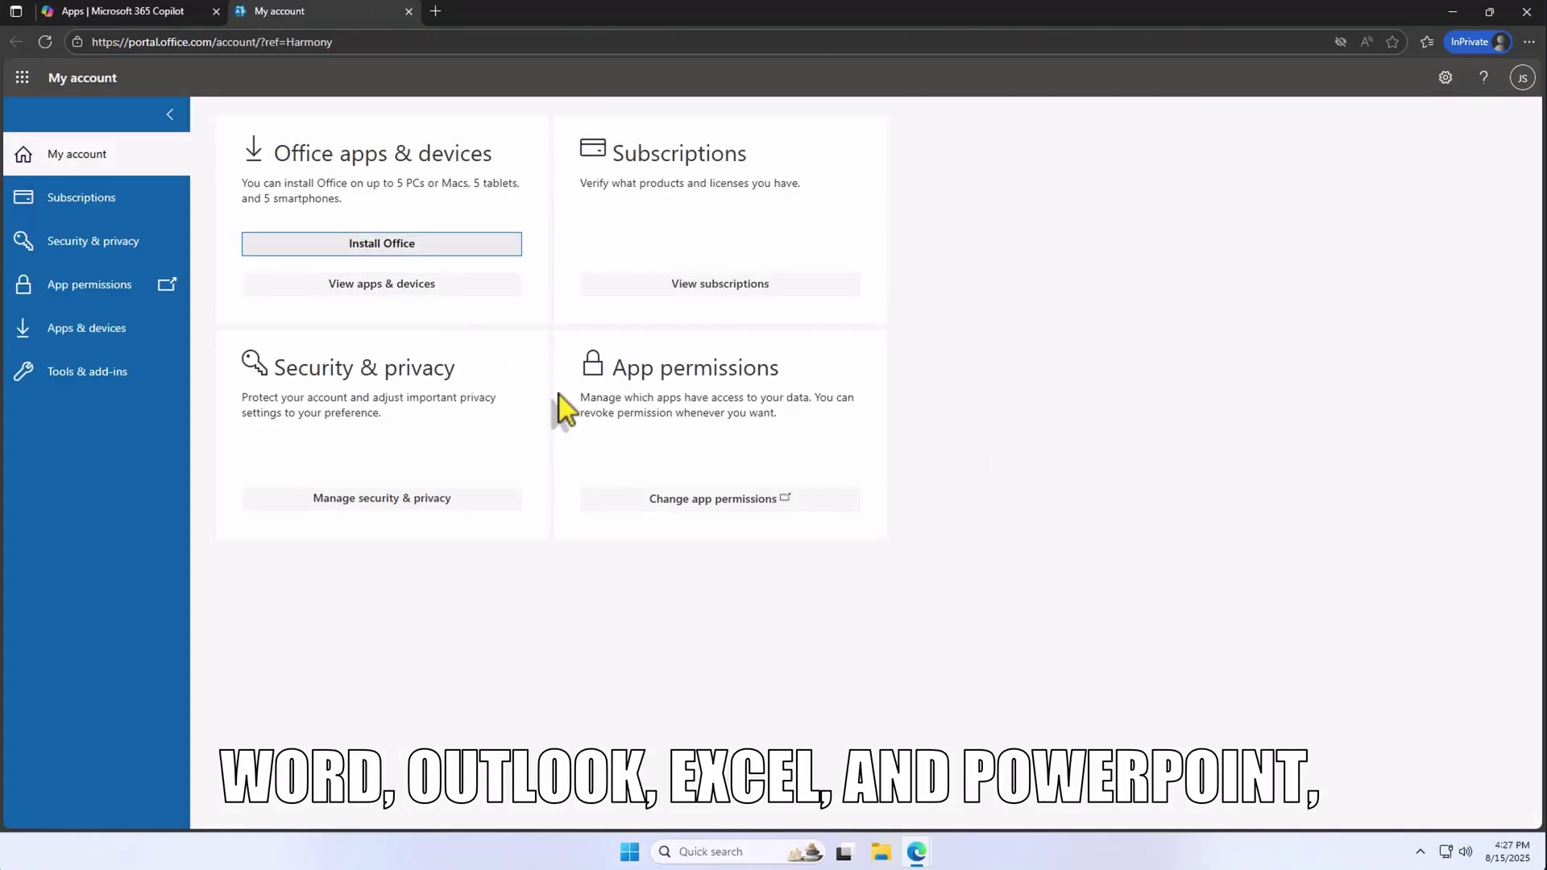
left_click(1203, 126)
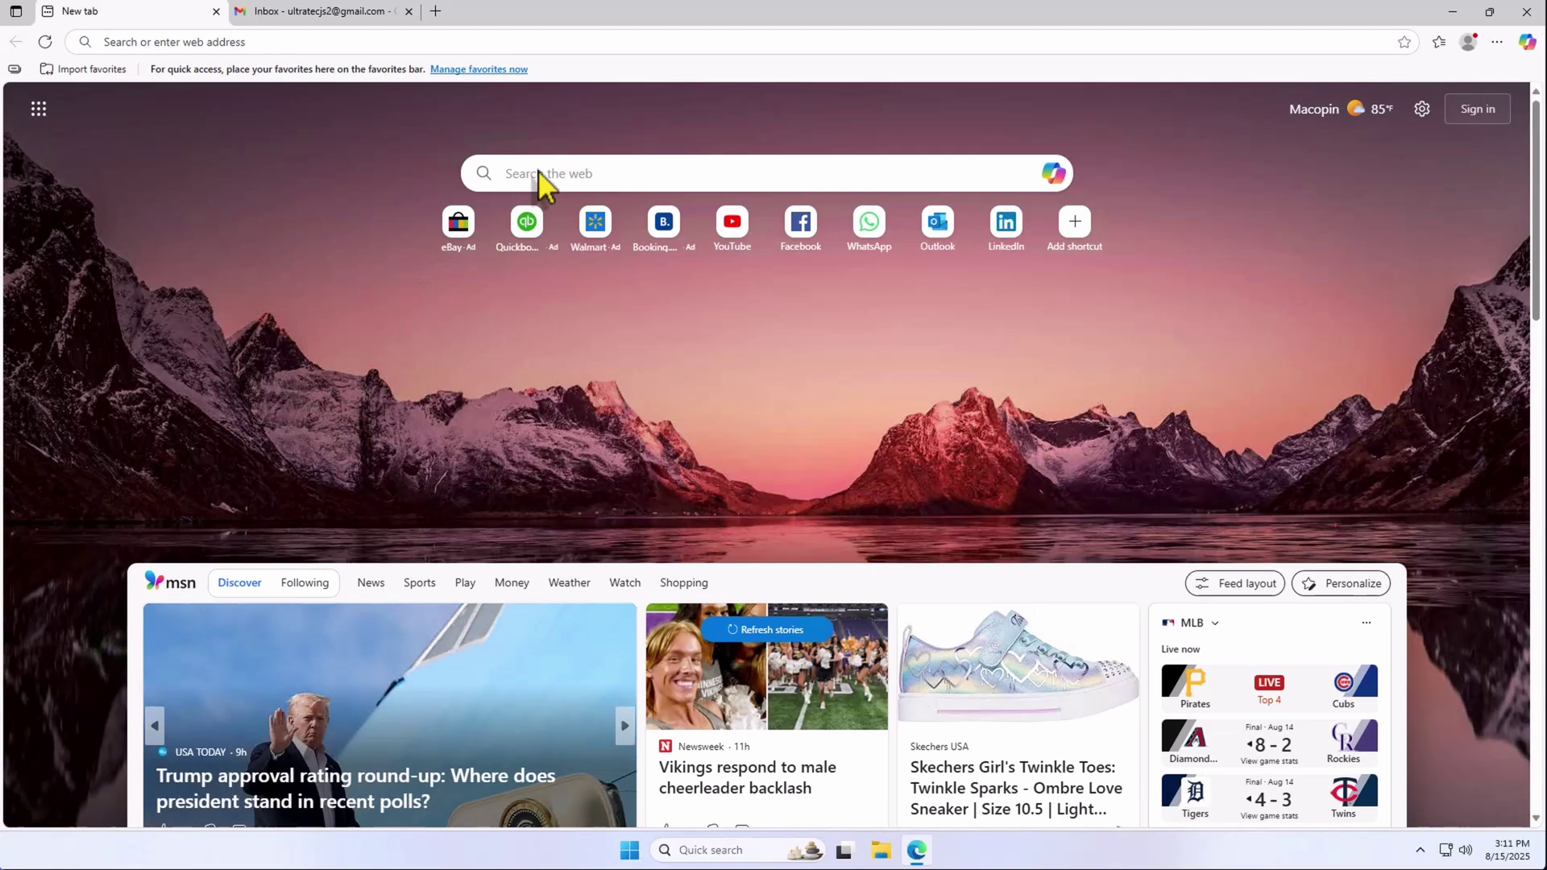
Search Bing for 'Microsoft 365 business plan' and choose Buy now under Business Standard
left_click(535, 176)
type("Microsoft 365 business plan")
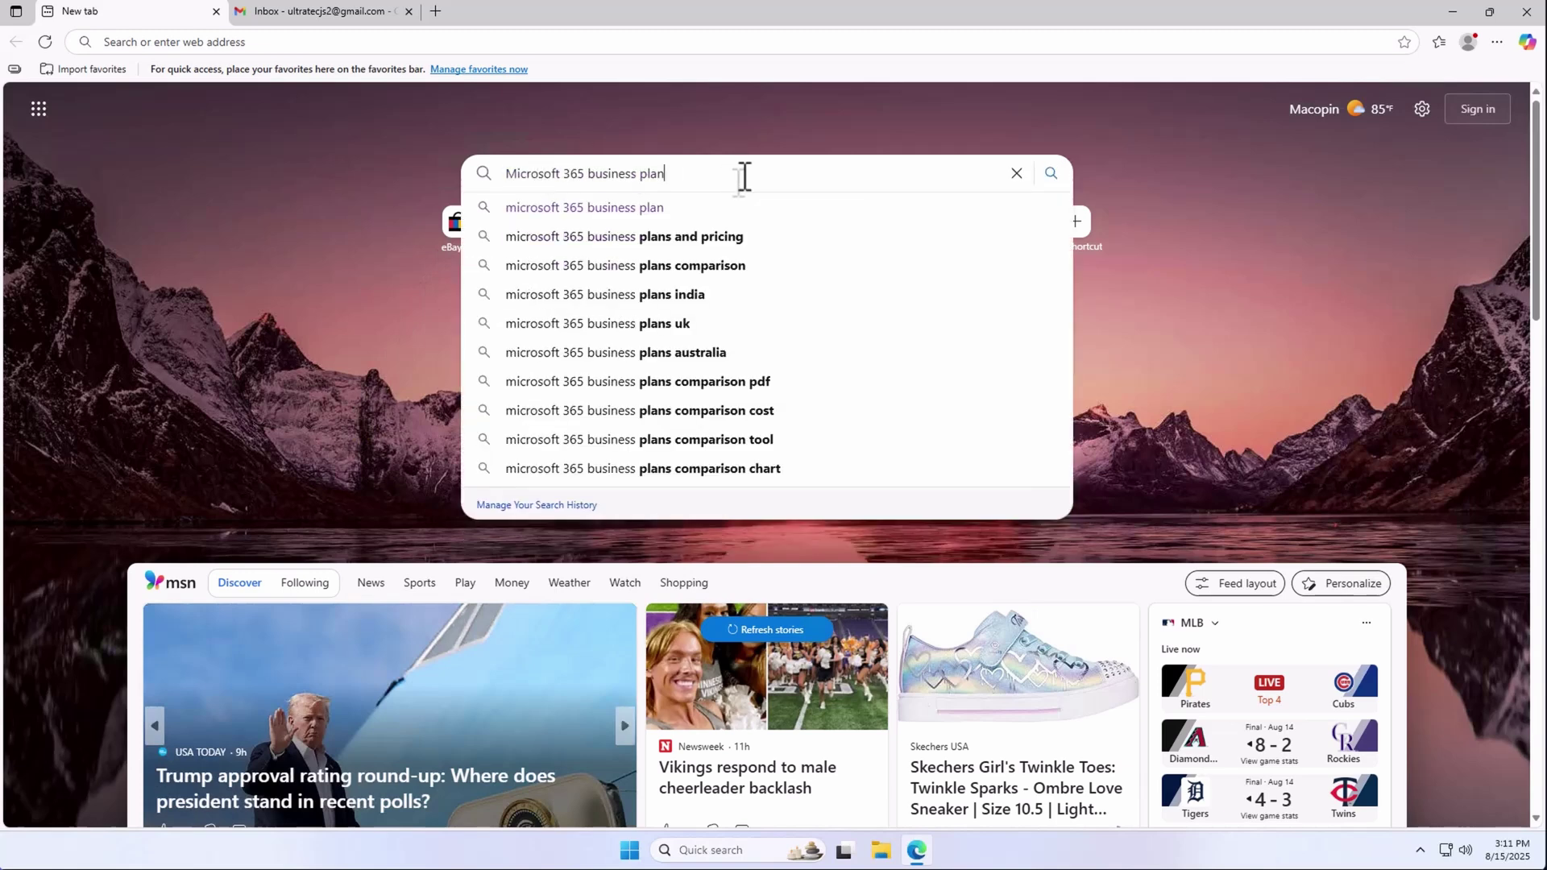
key("Return")
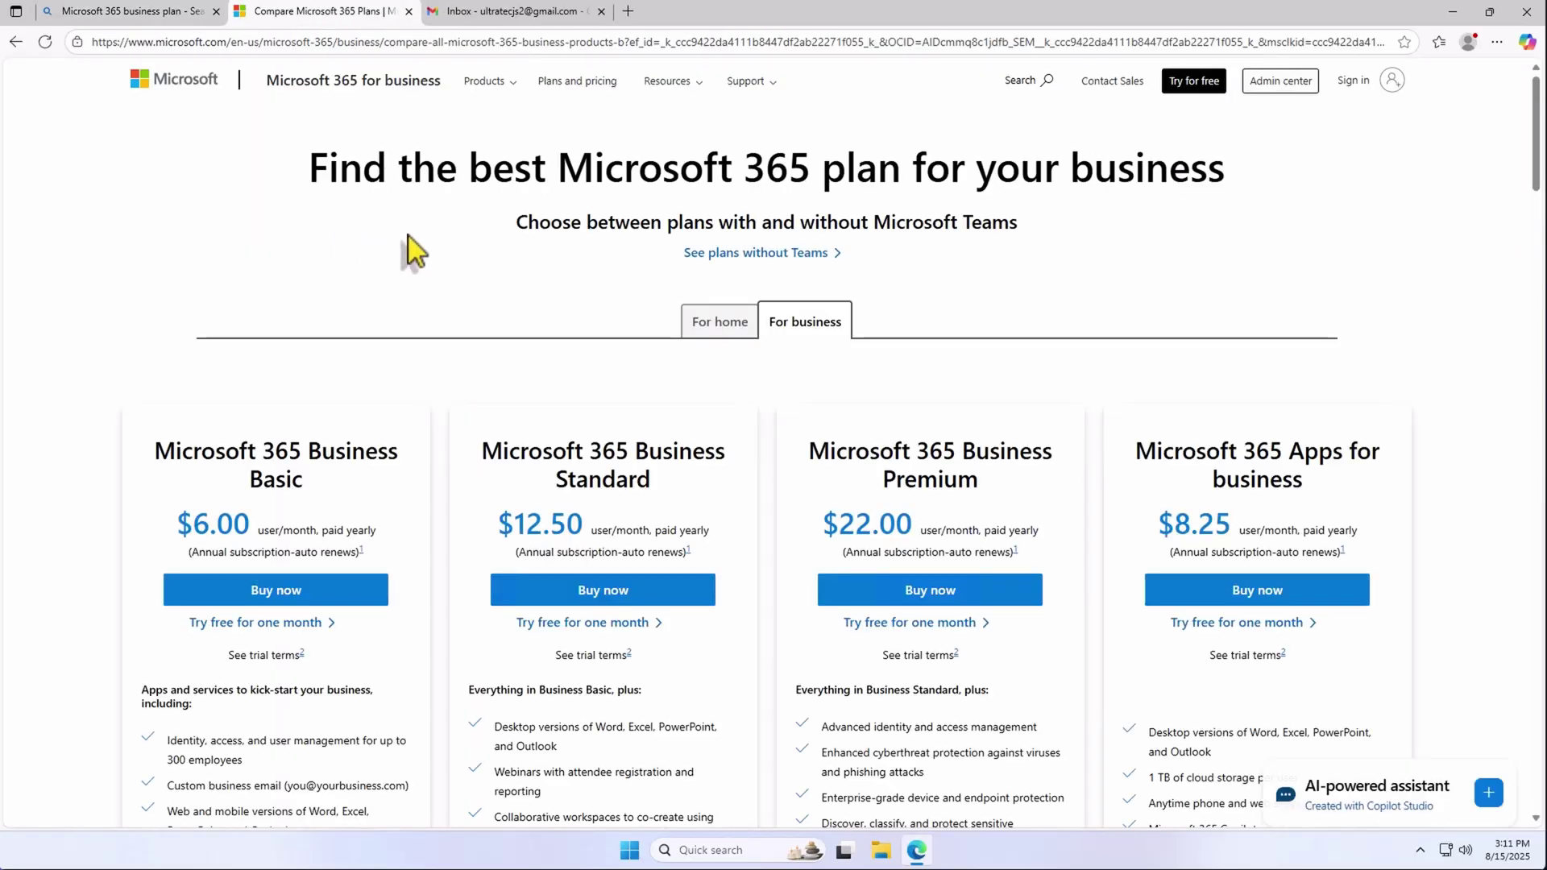
scroll(409, 249, "down", 1)
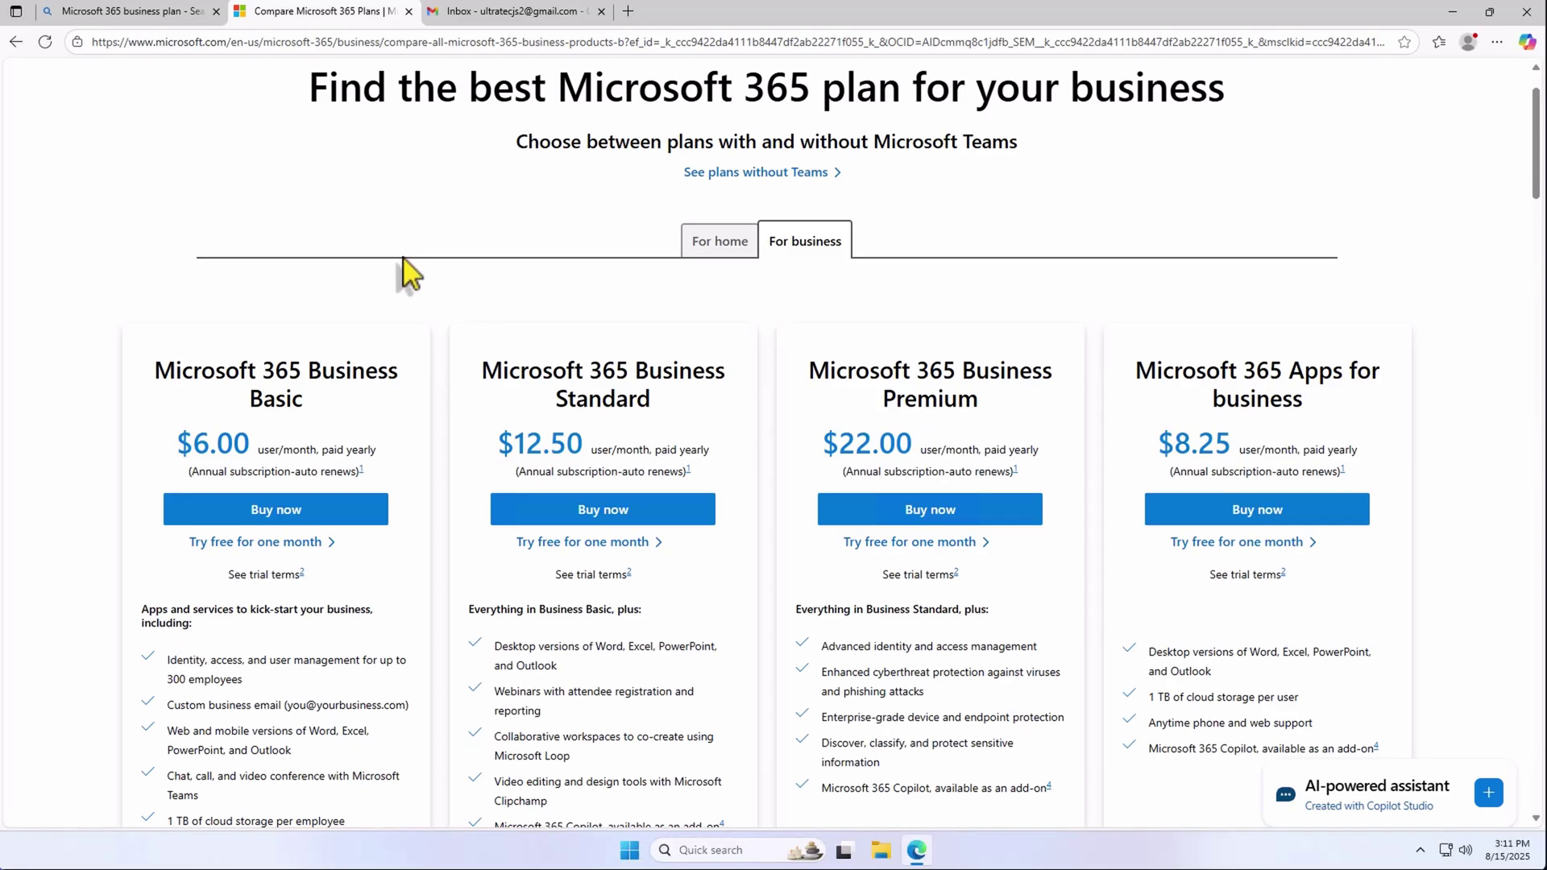
scroll(403, 272, "down", 1)
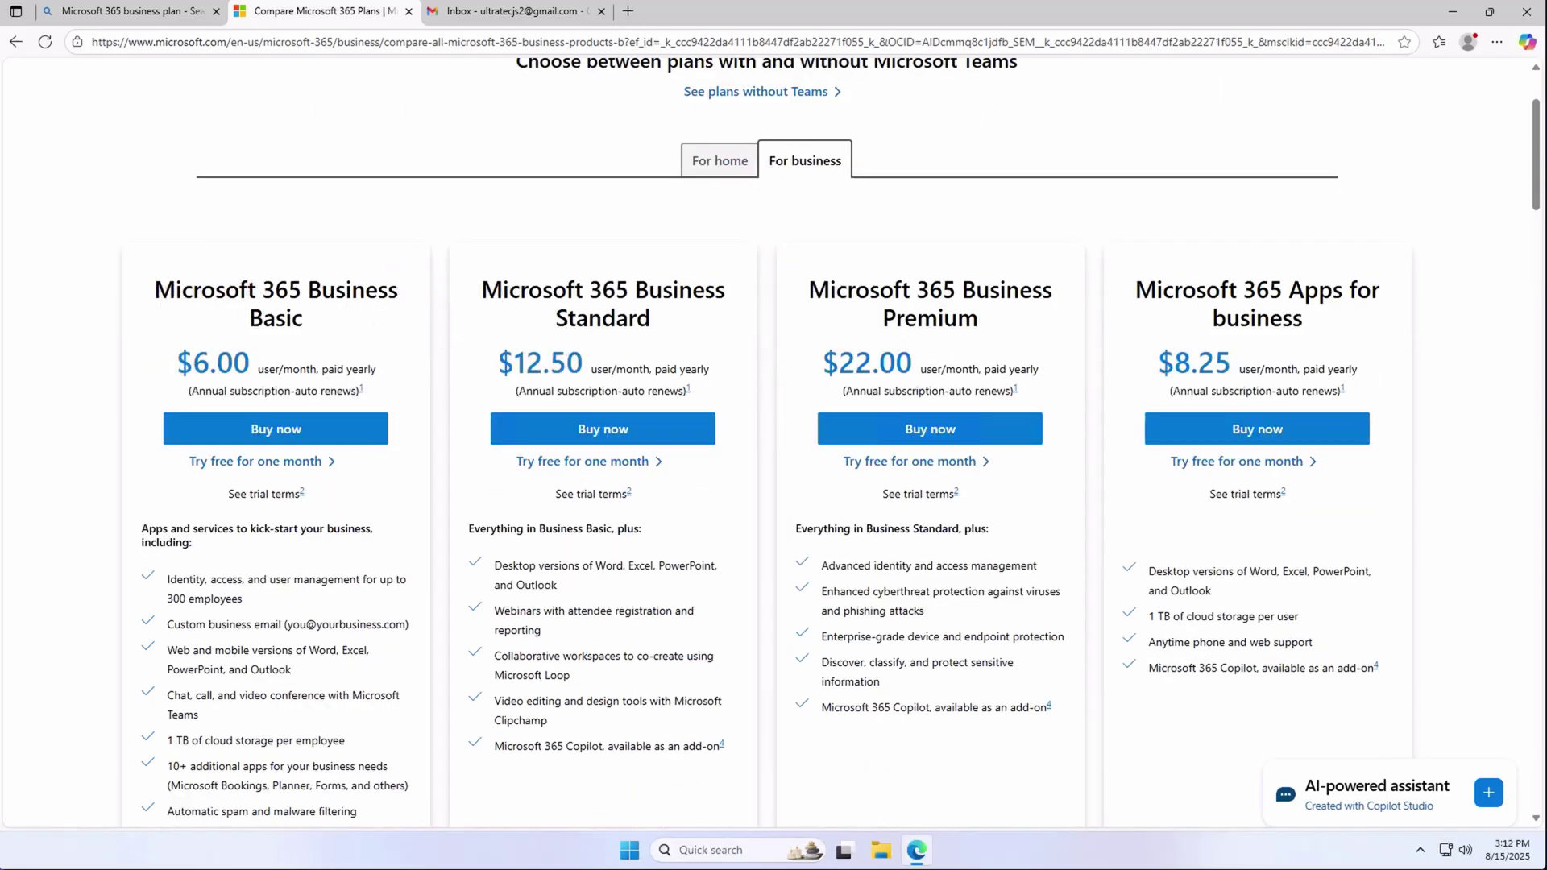
left_click(597, 431)
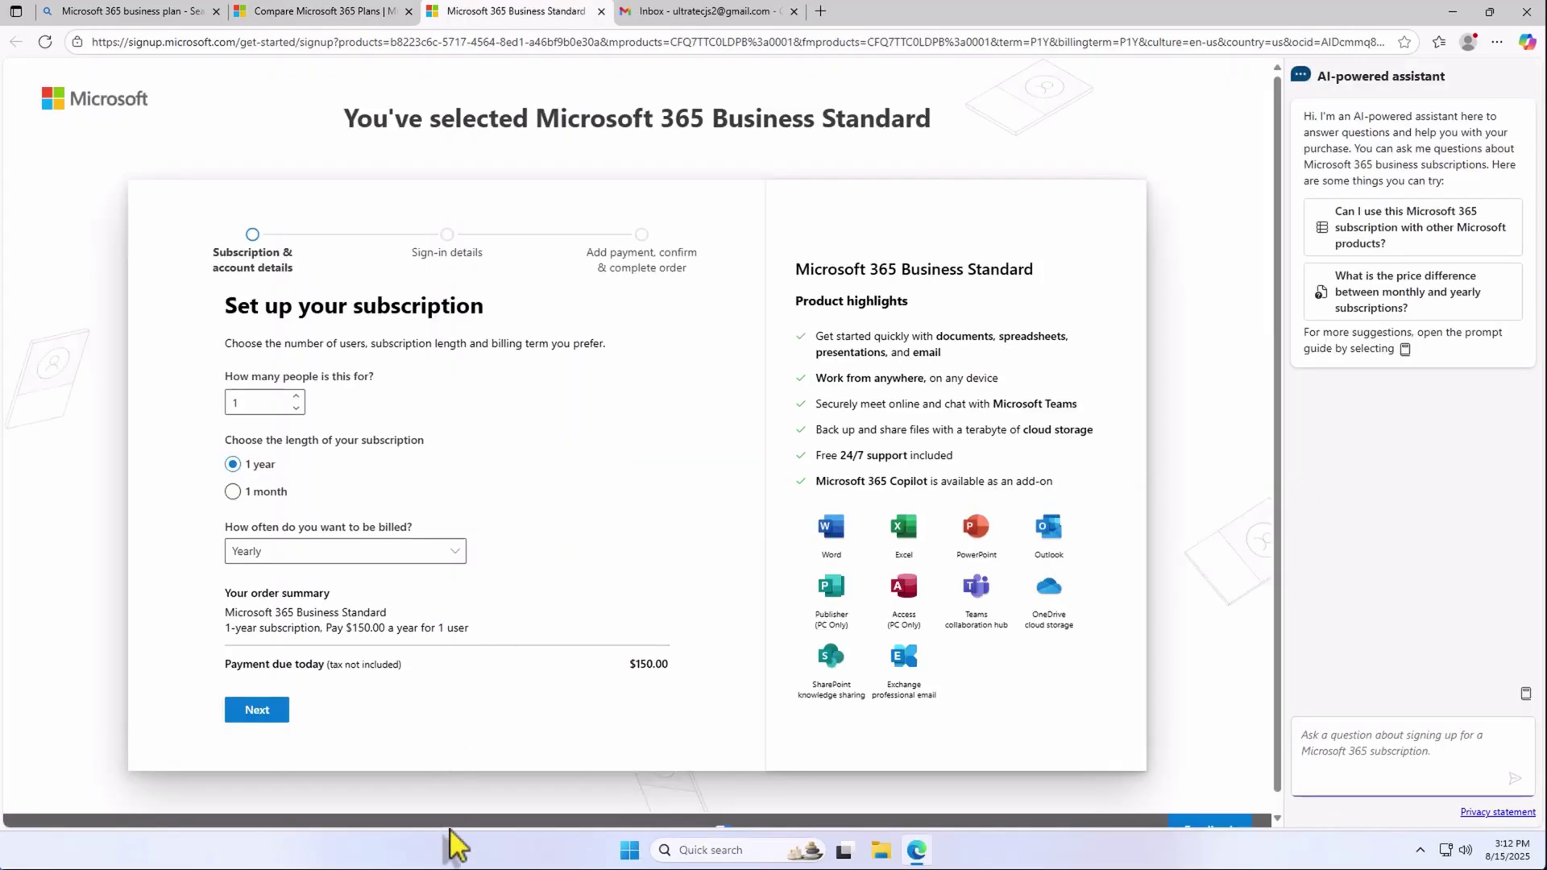
Choose a one-month Business Standard subscription, enter the contact email, and set up a new account
double_click(262, 402)
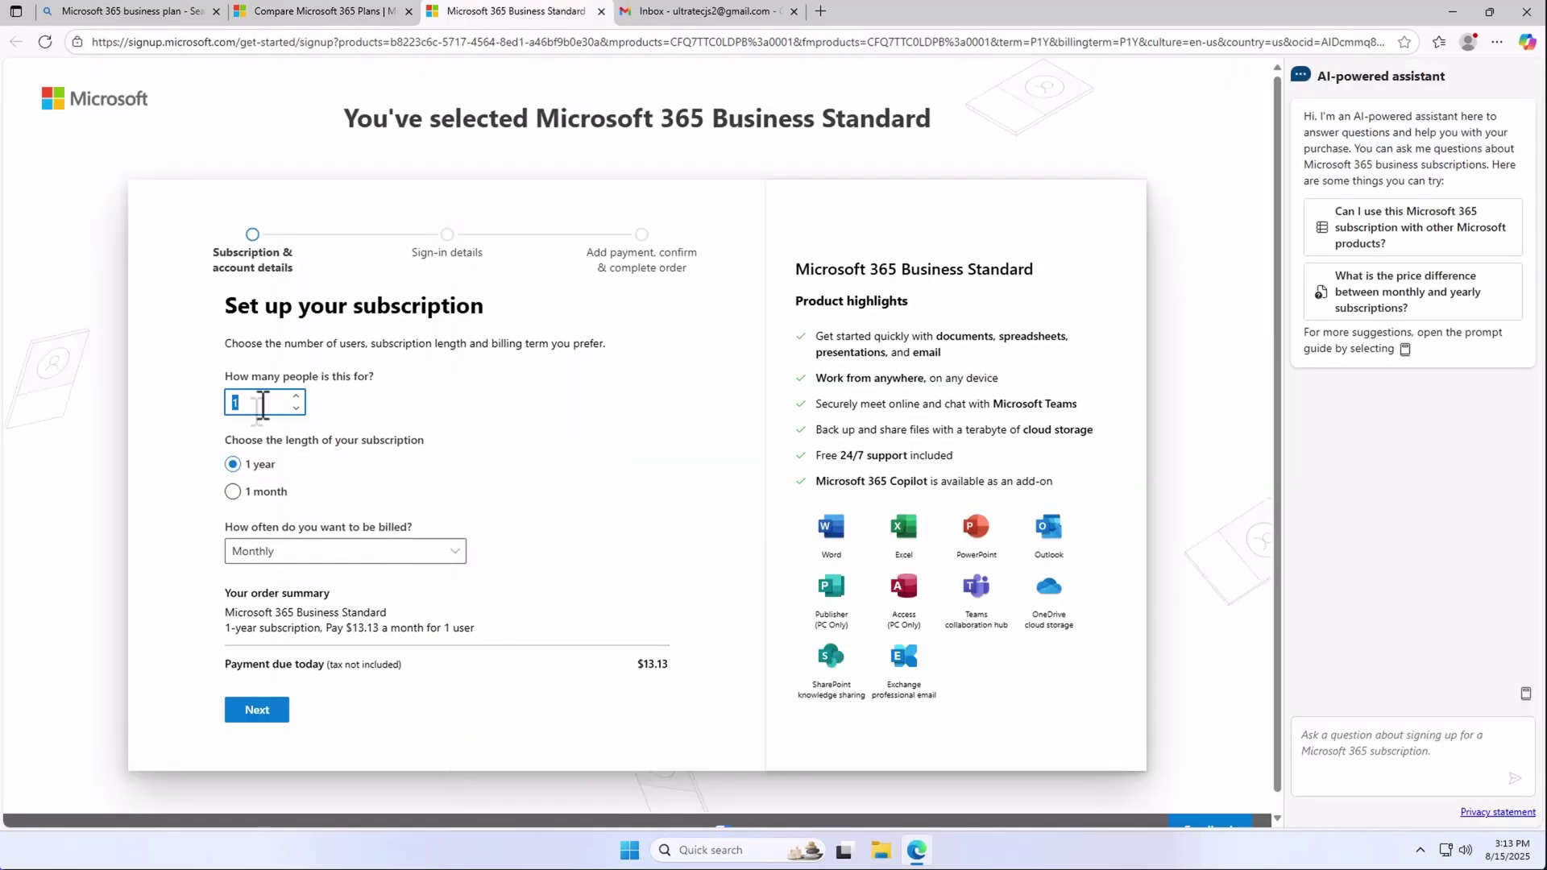
left_click(239, 493)
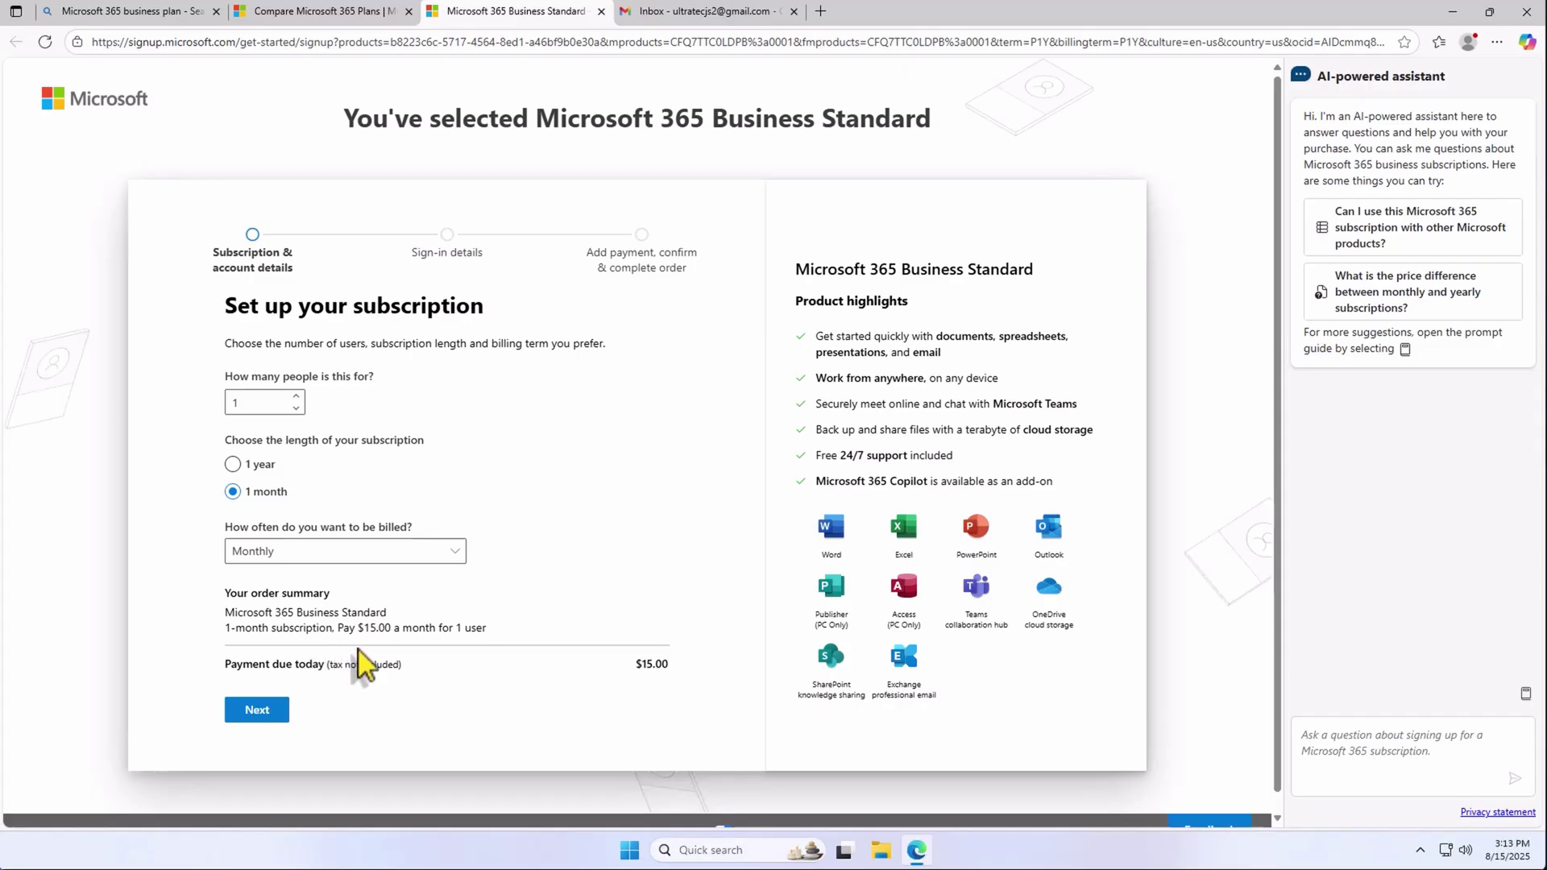
left_click(260, 711)
key("ctrl+v")
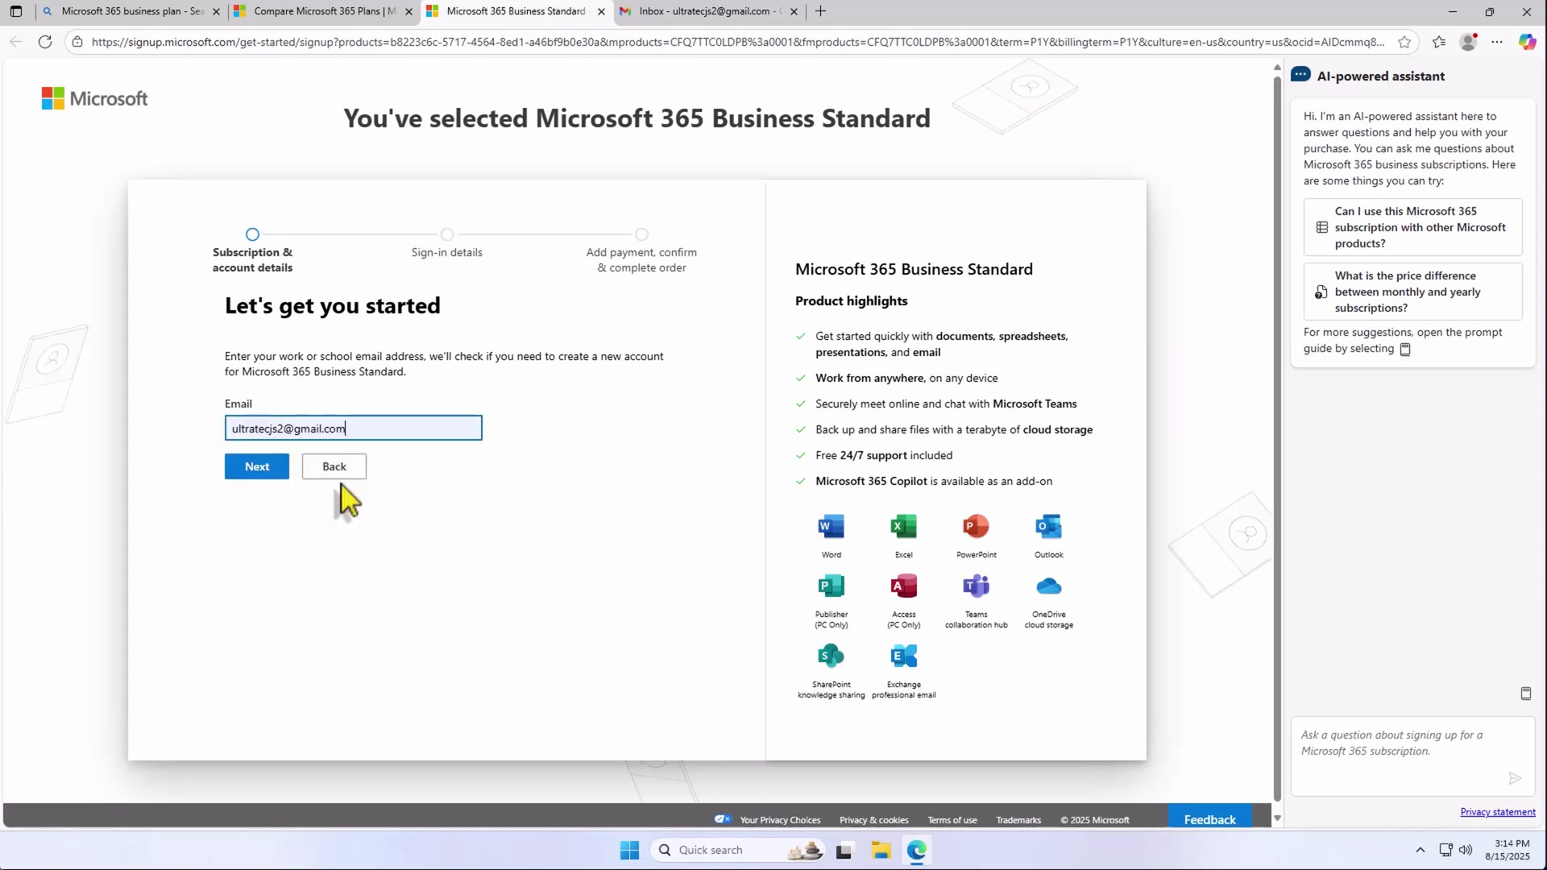
left_click(259, 468)
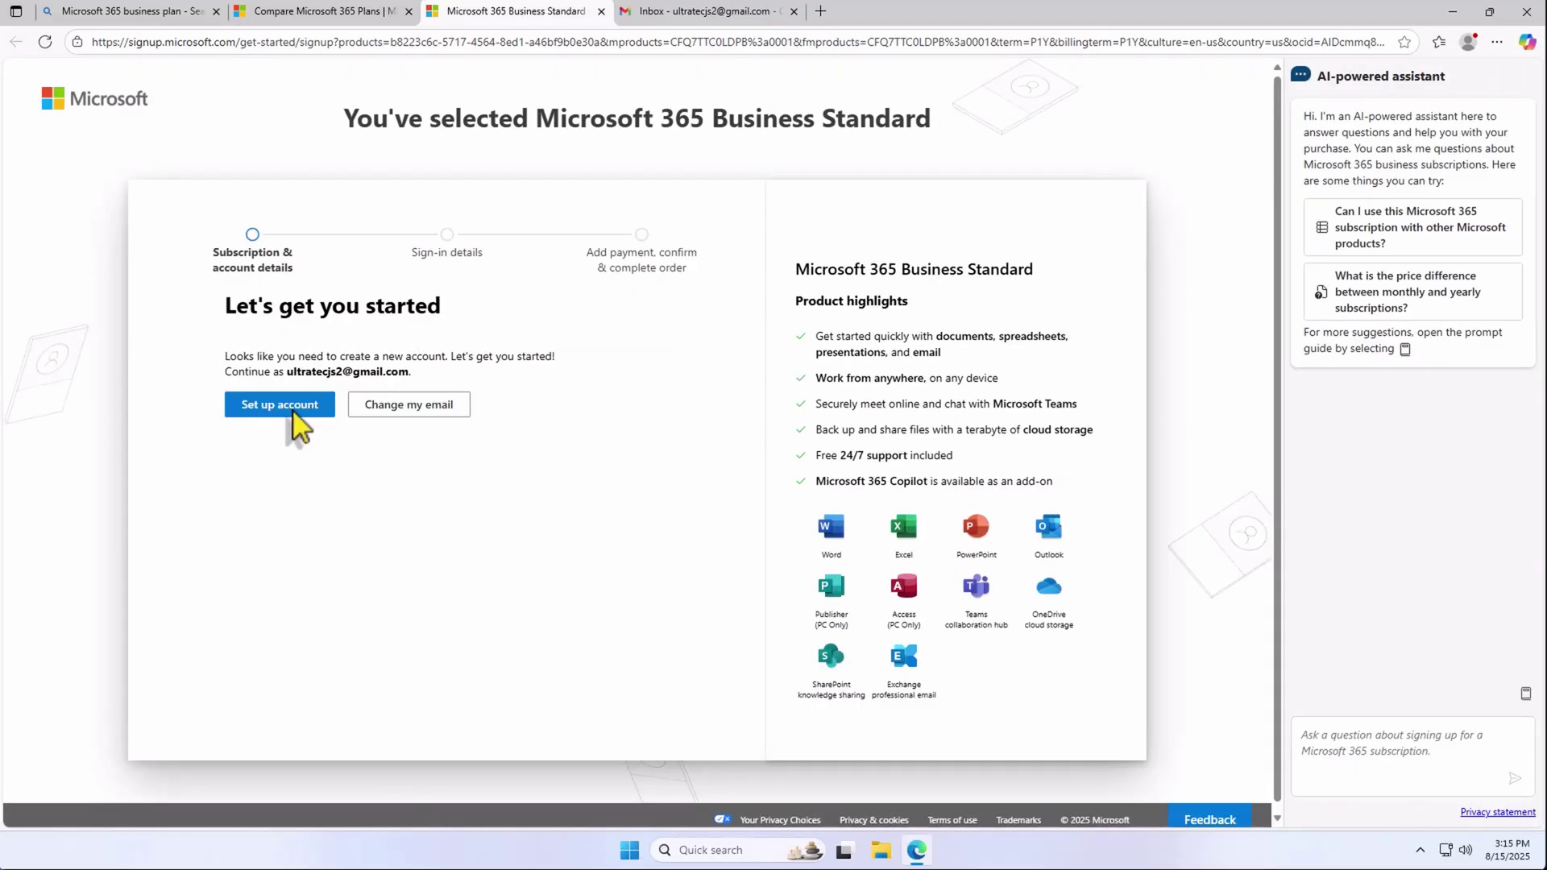
left_click(295, 423)
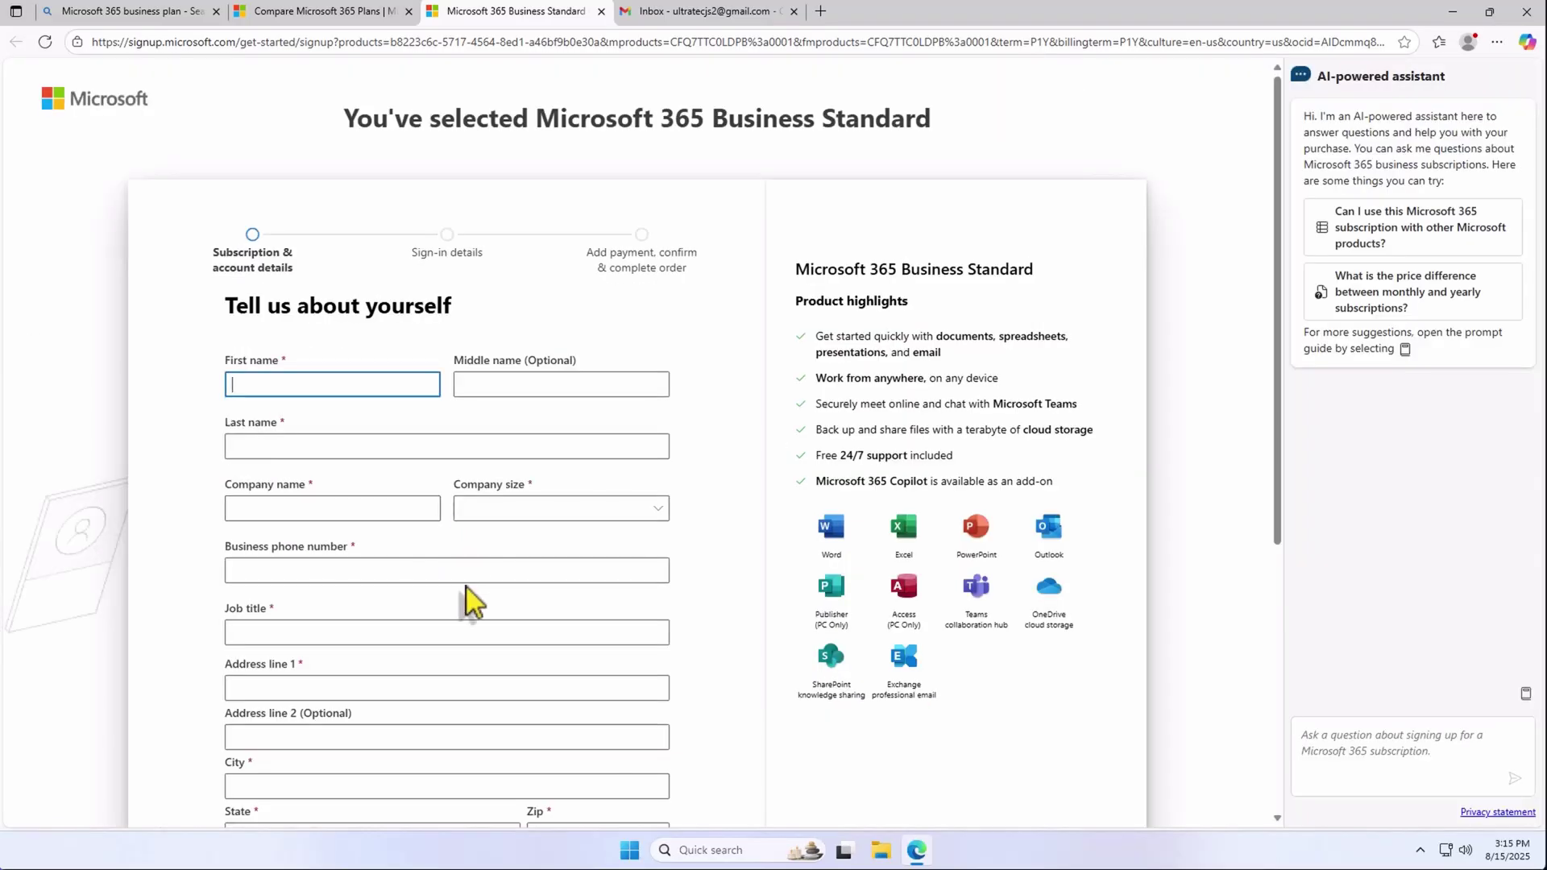
scroll(474, 577, "down", 1)
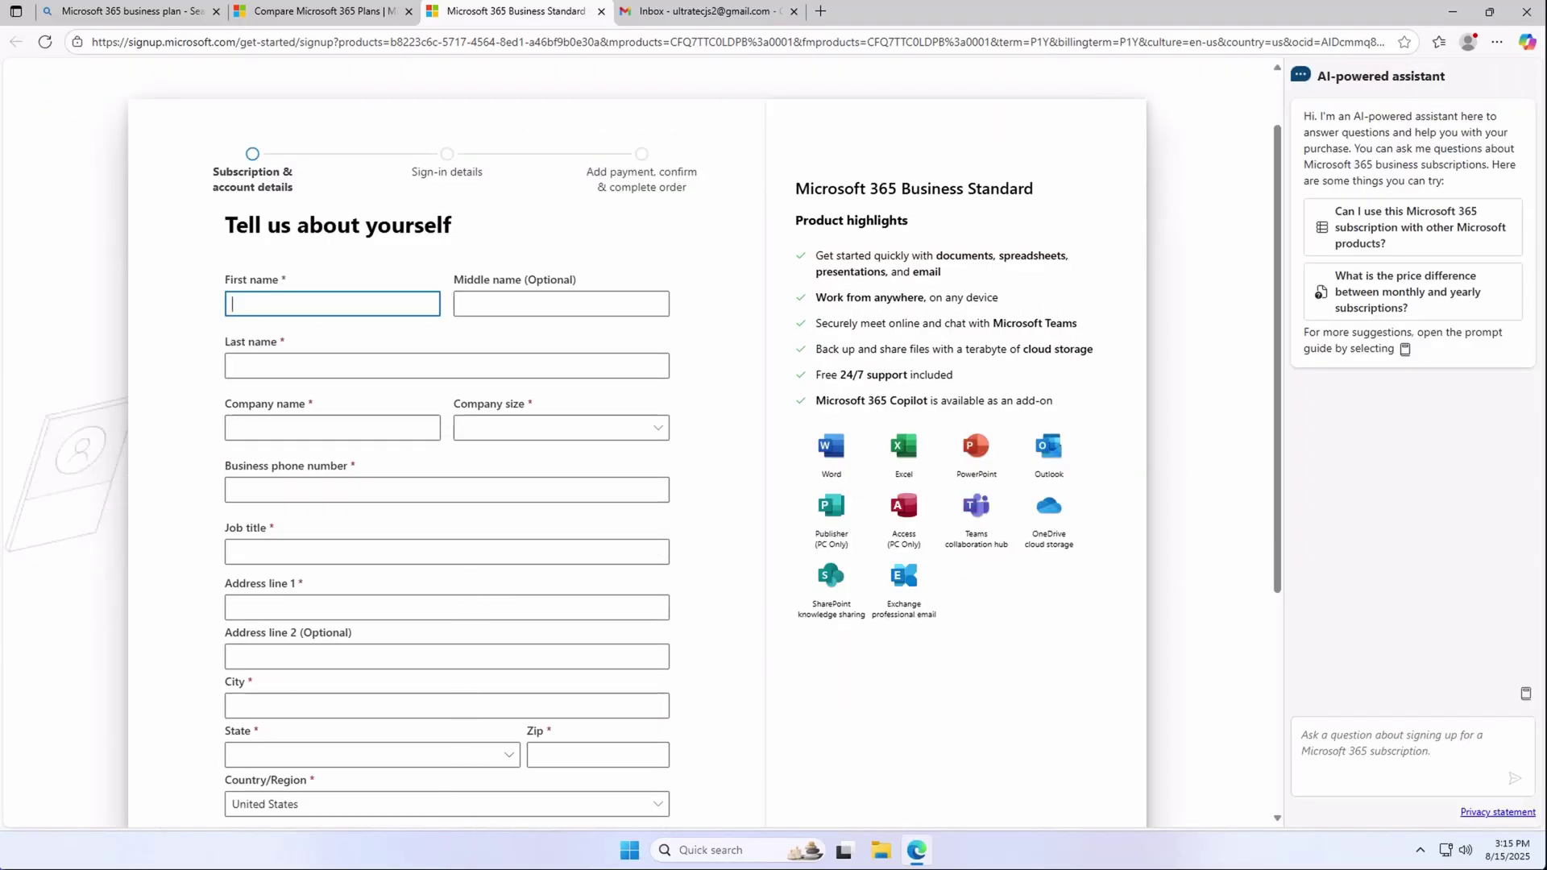
scroll(276, 518, "up", 1)
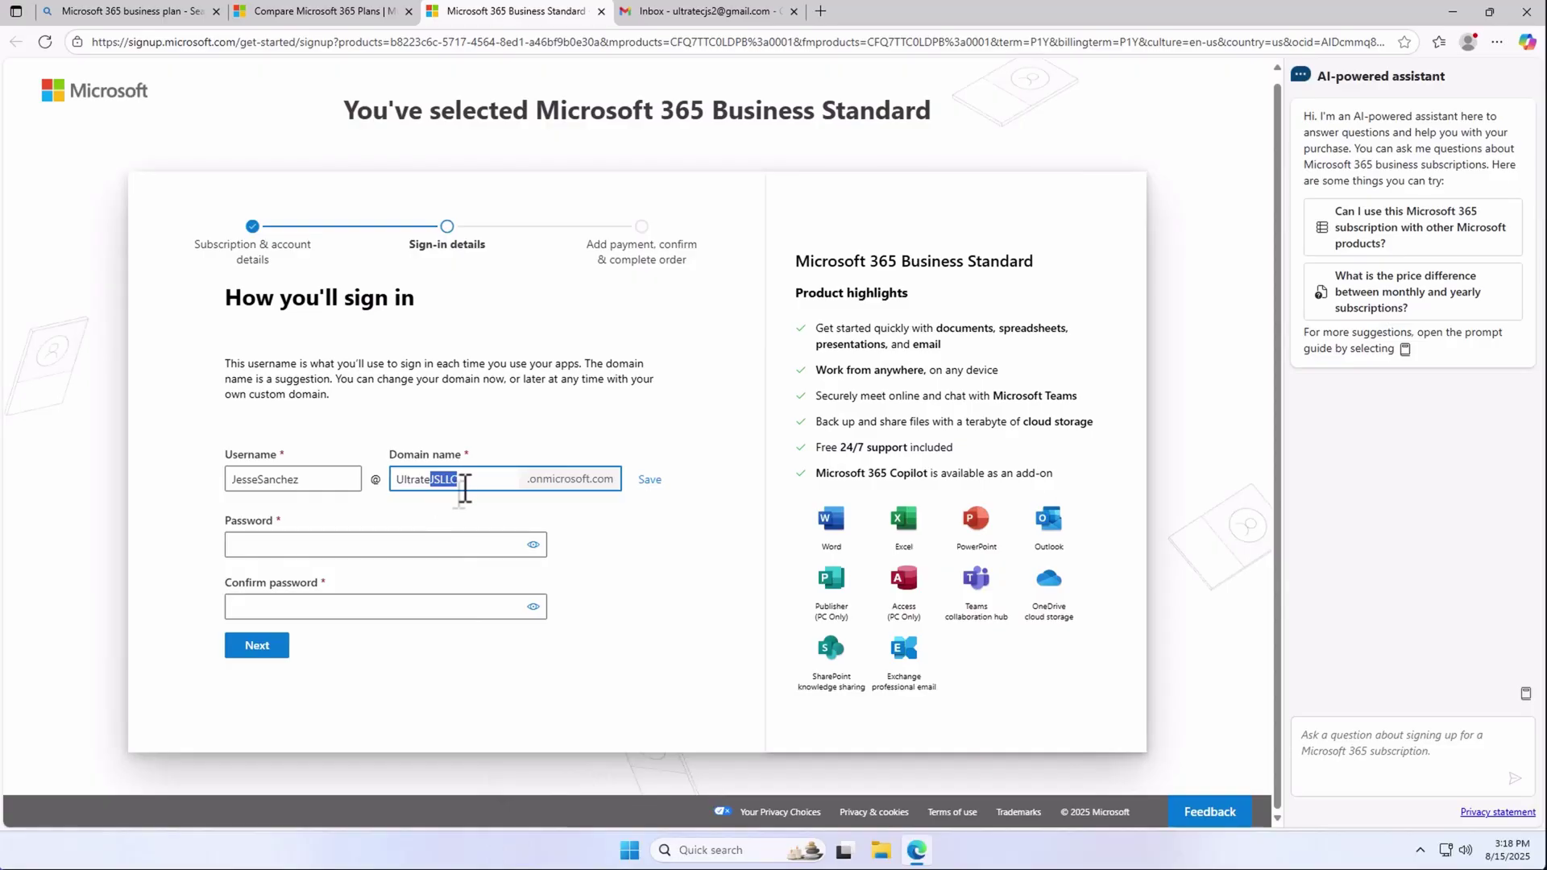
Enter and confirm the account password, then continue to review and payment
left_click(394, 546)
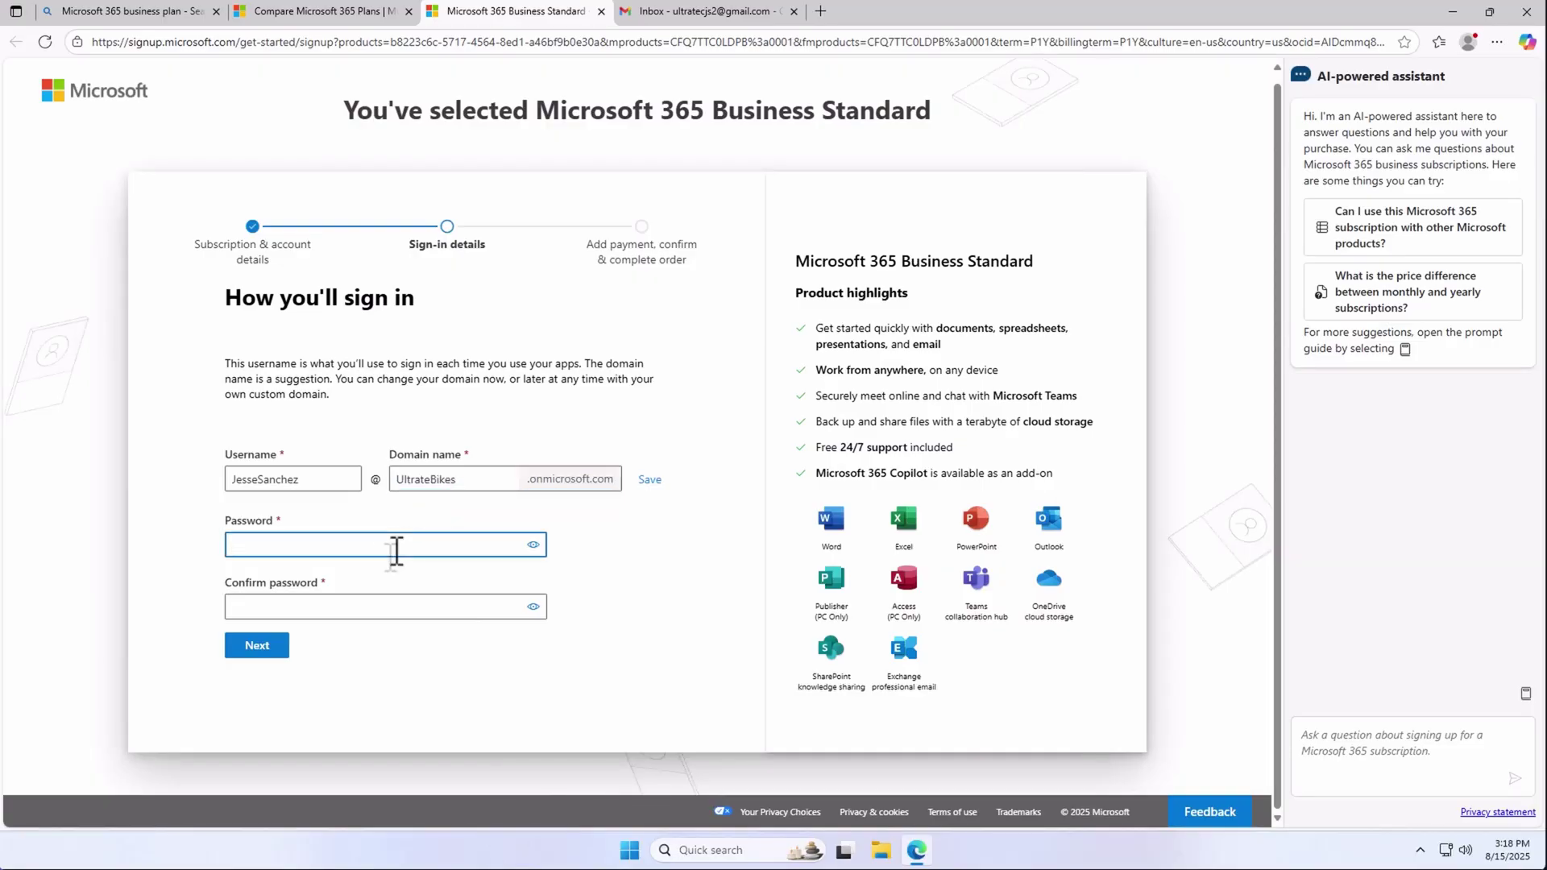
type("•••")
key("Tab")
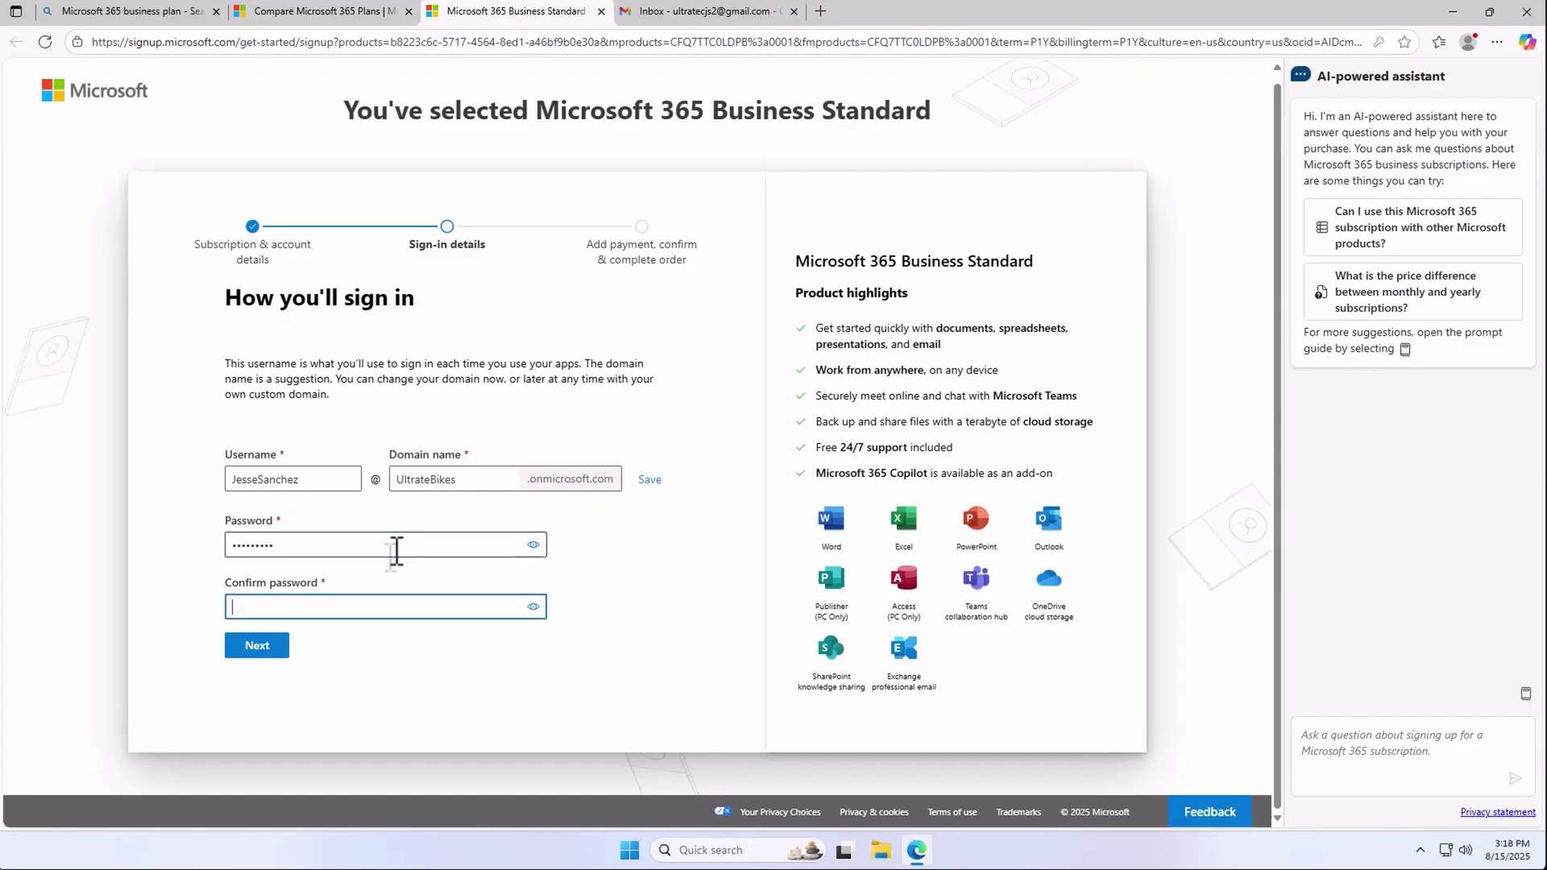
key("ctrl+v")
left_click(272, 654)
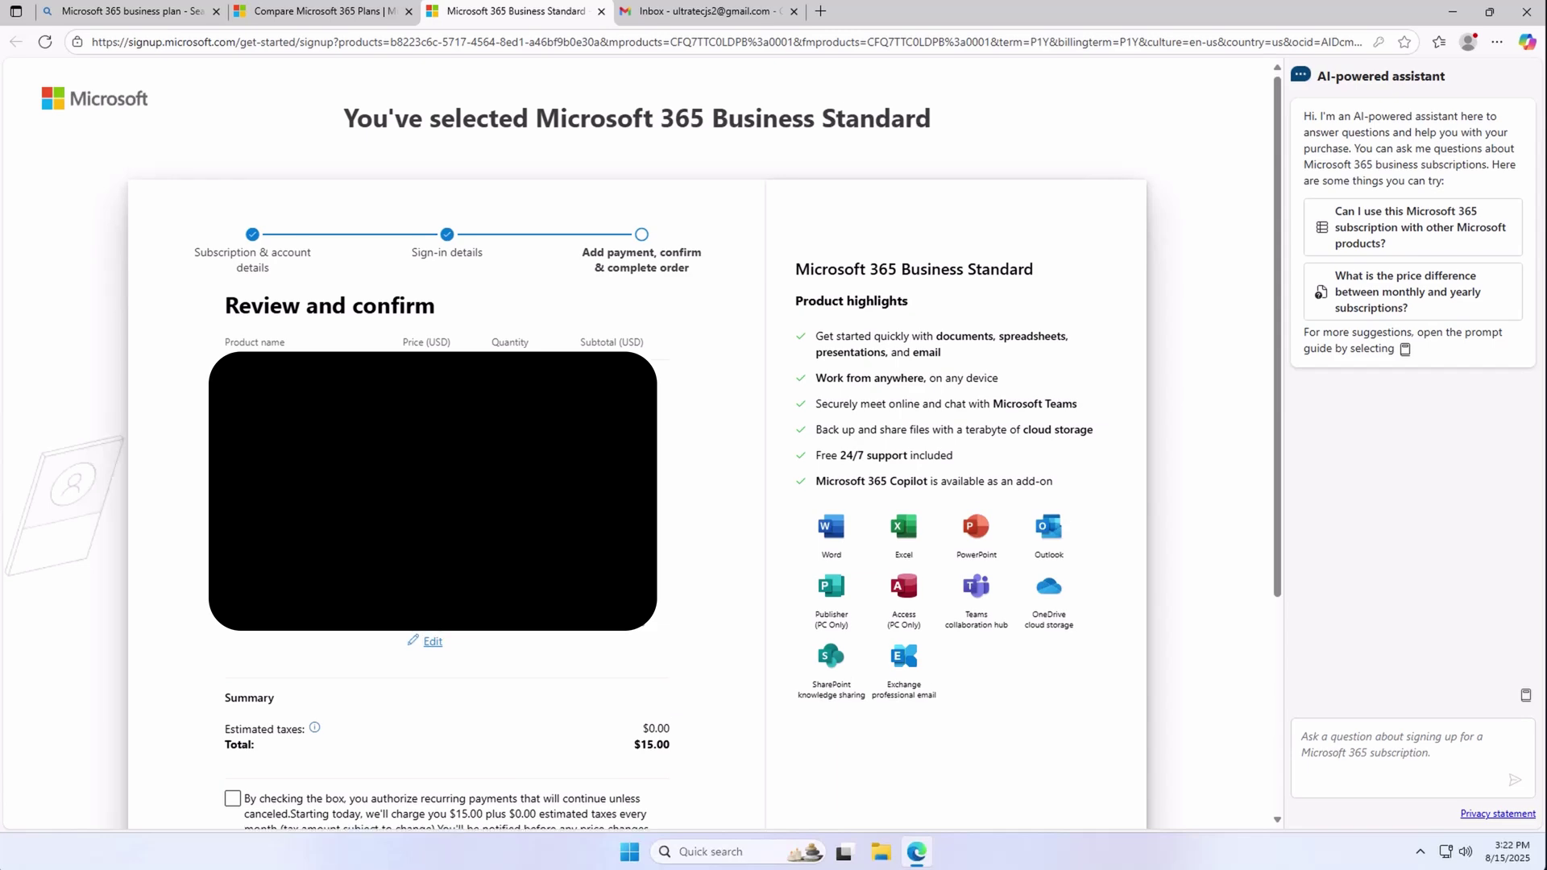
Authorize recurring monthly payments and place the $15.00 subscription order
scroll(637, 443, "down", 1)
left_click(233, 717)
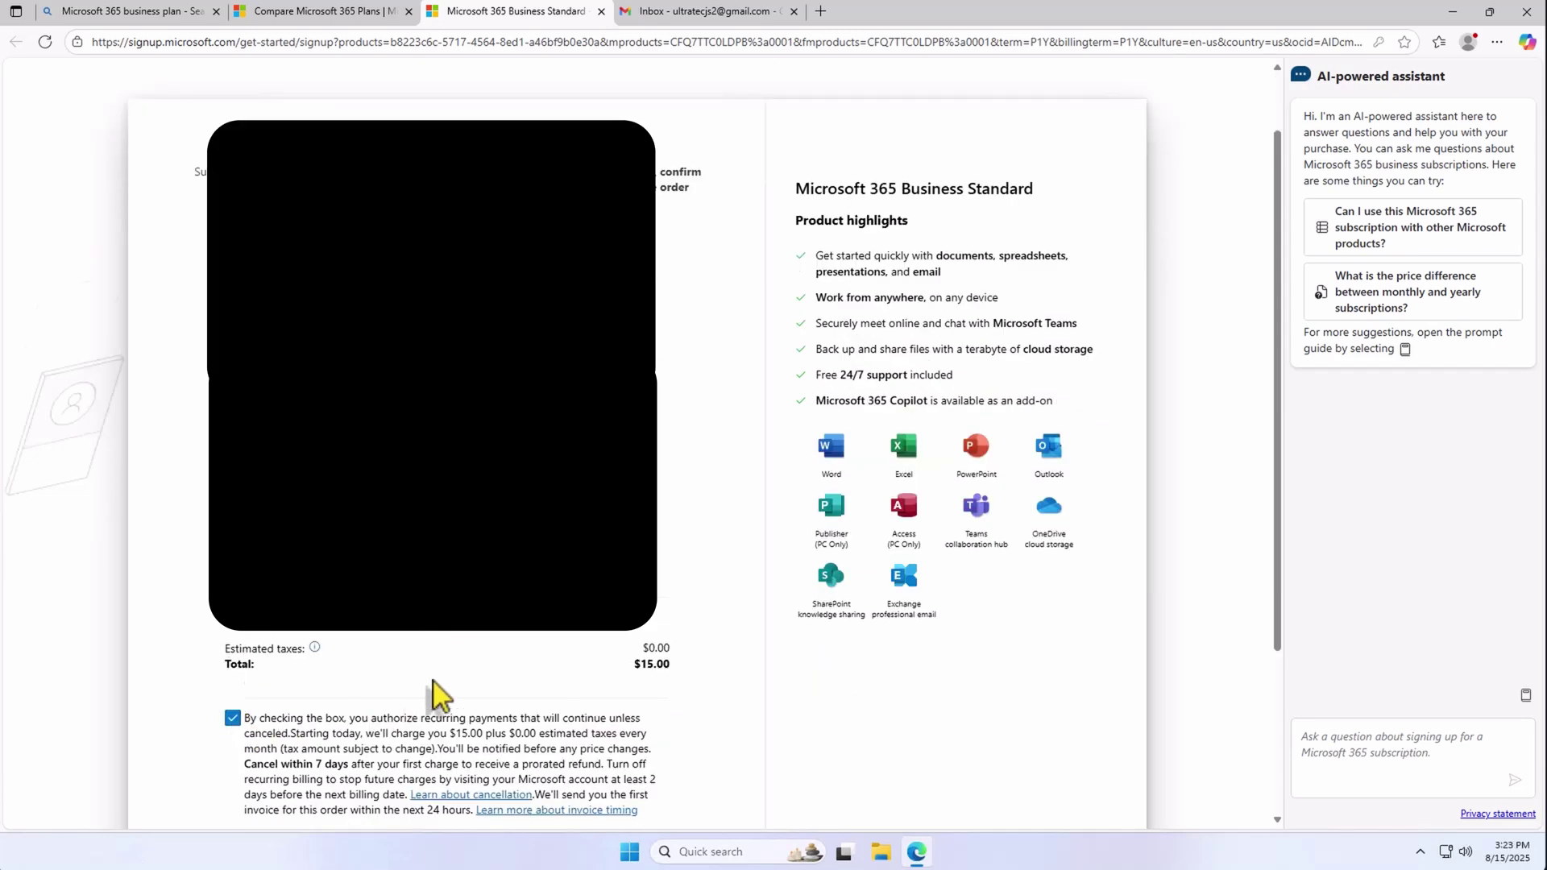
scroll(435, 693, "down", 3)
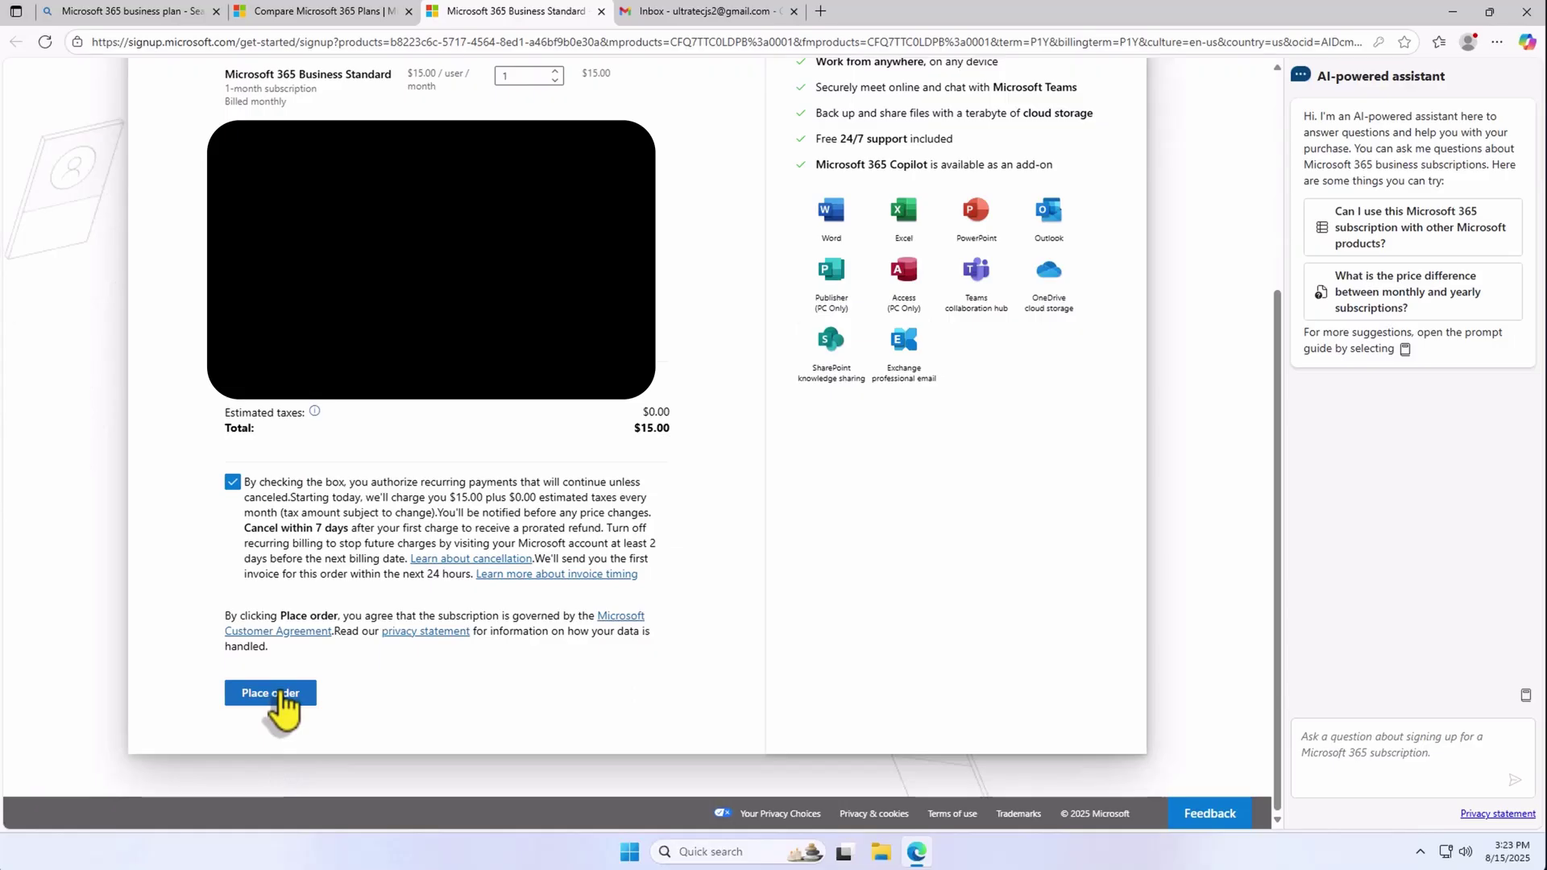
left_click(274, 694)
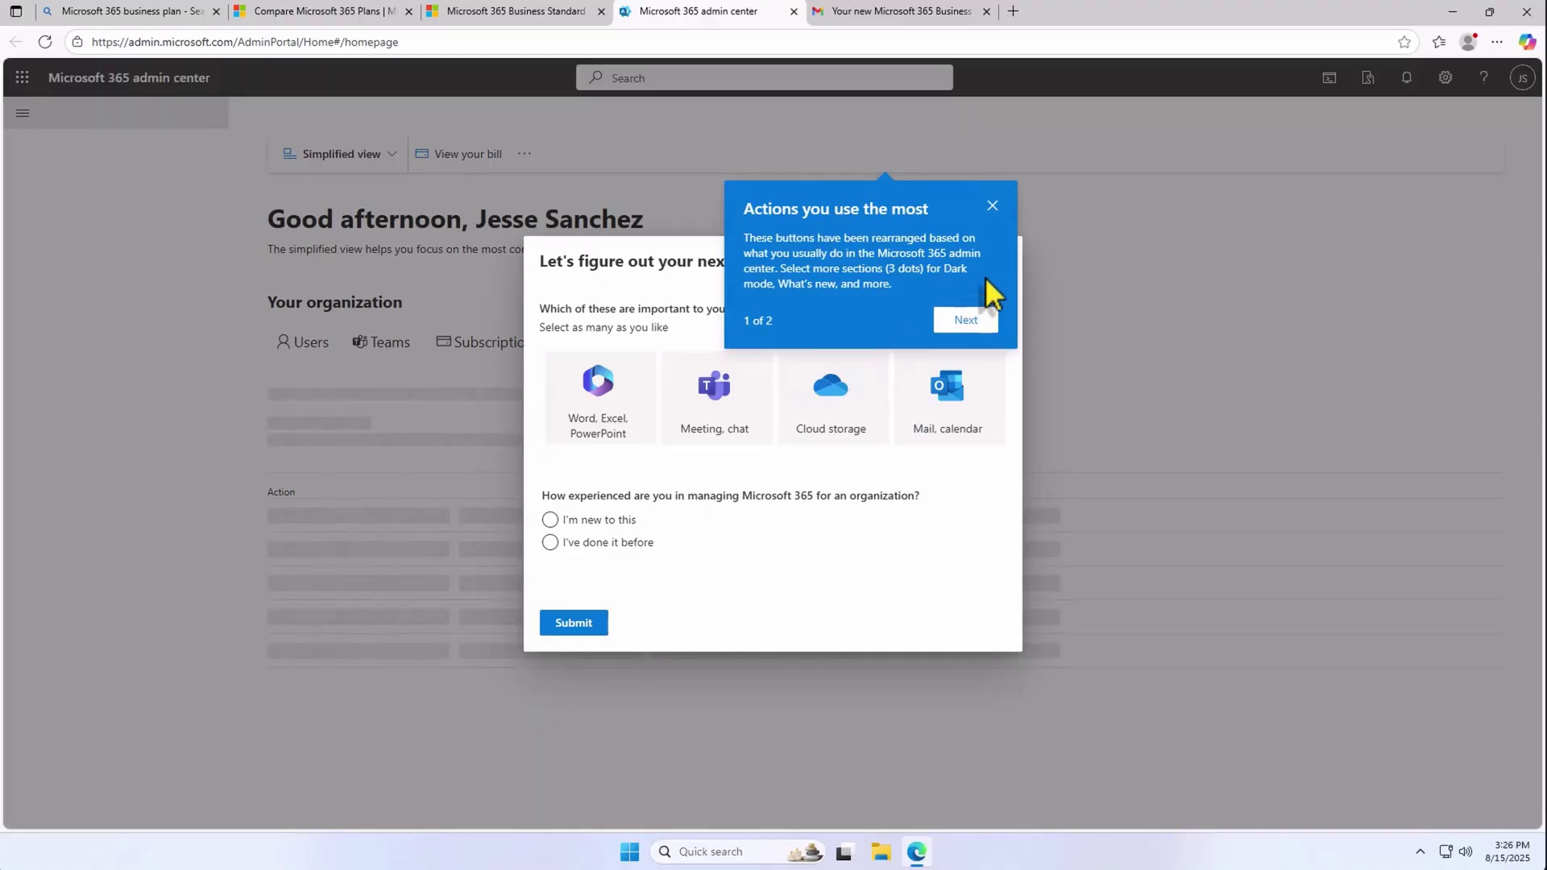
Dismiss the 'Actions you use the most' callout and the next-steps prompt
left_click(992, 207)
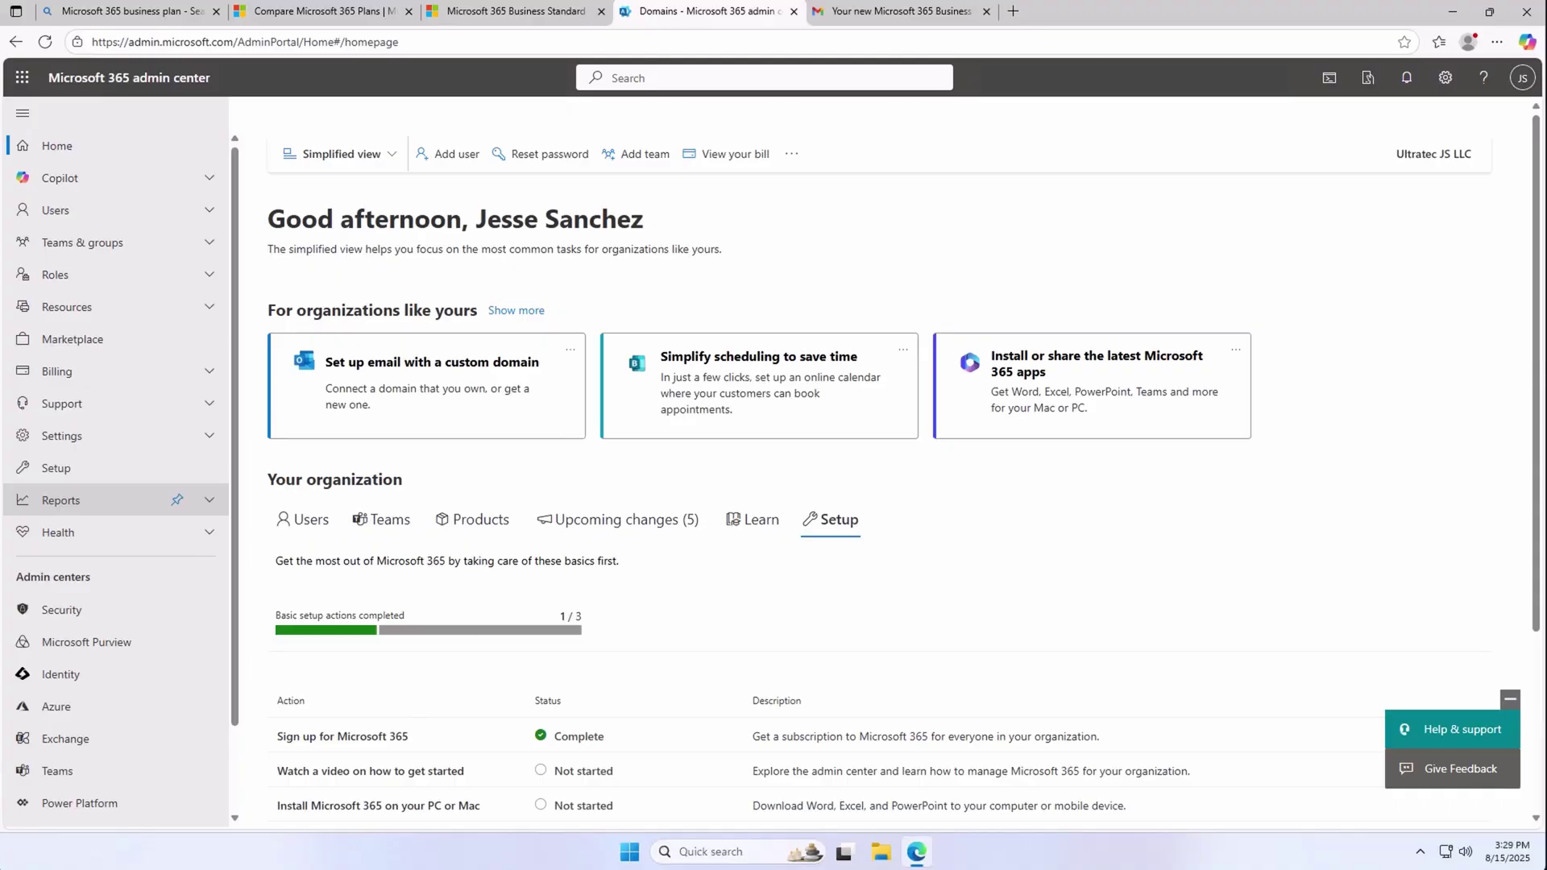
Check whether UltratecBikes.com is available under Settings > Domains > Buy domain
left_click(208, 437)
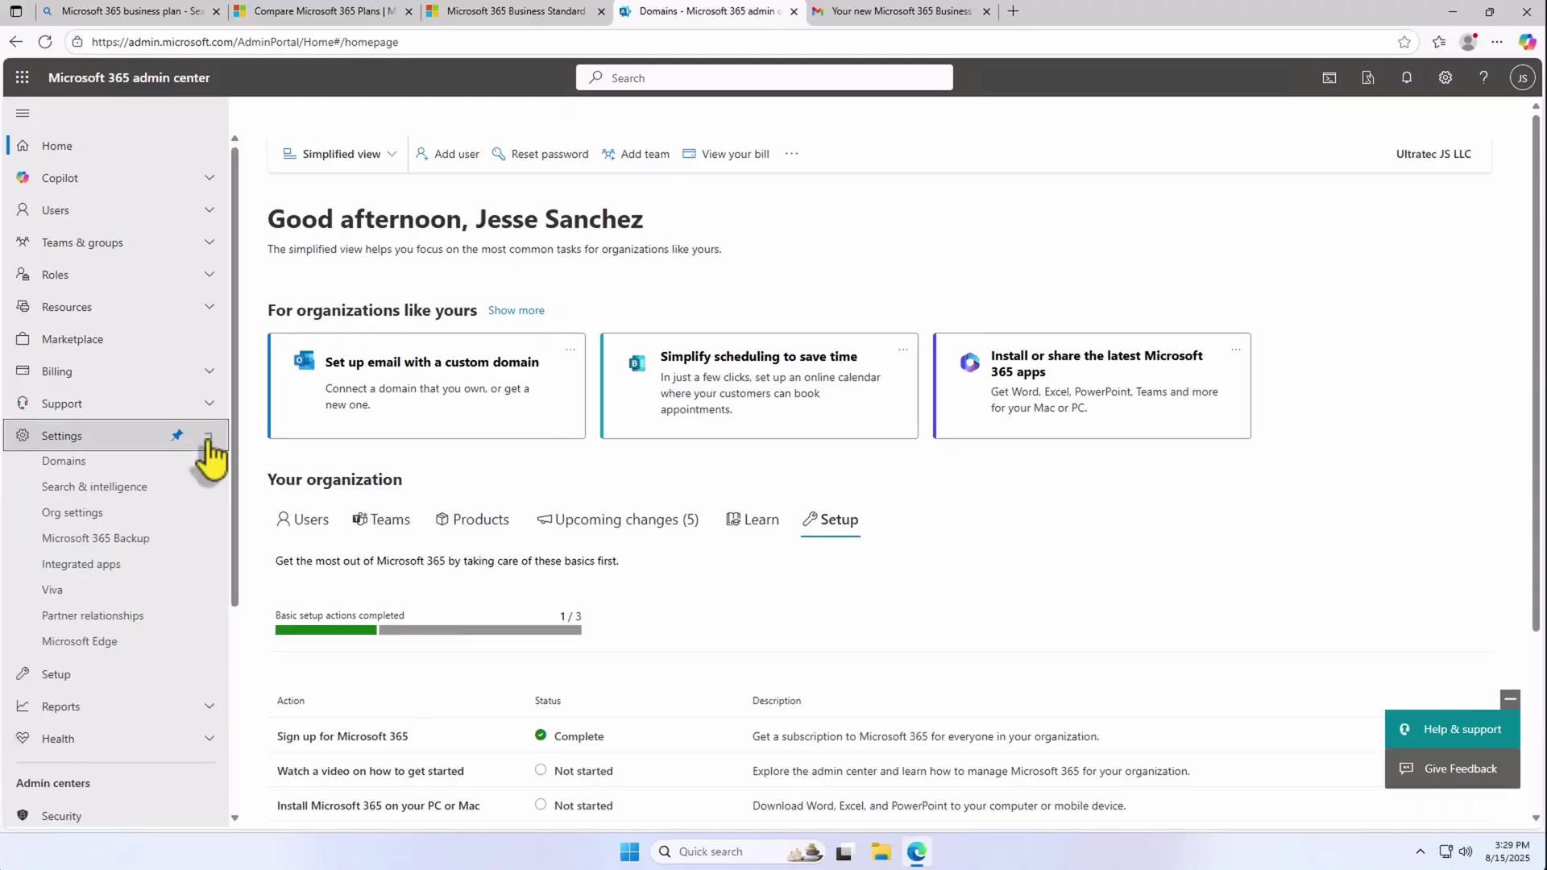
left_click(87, 467)
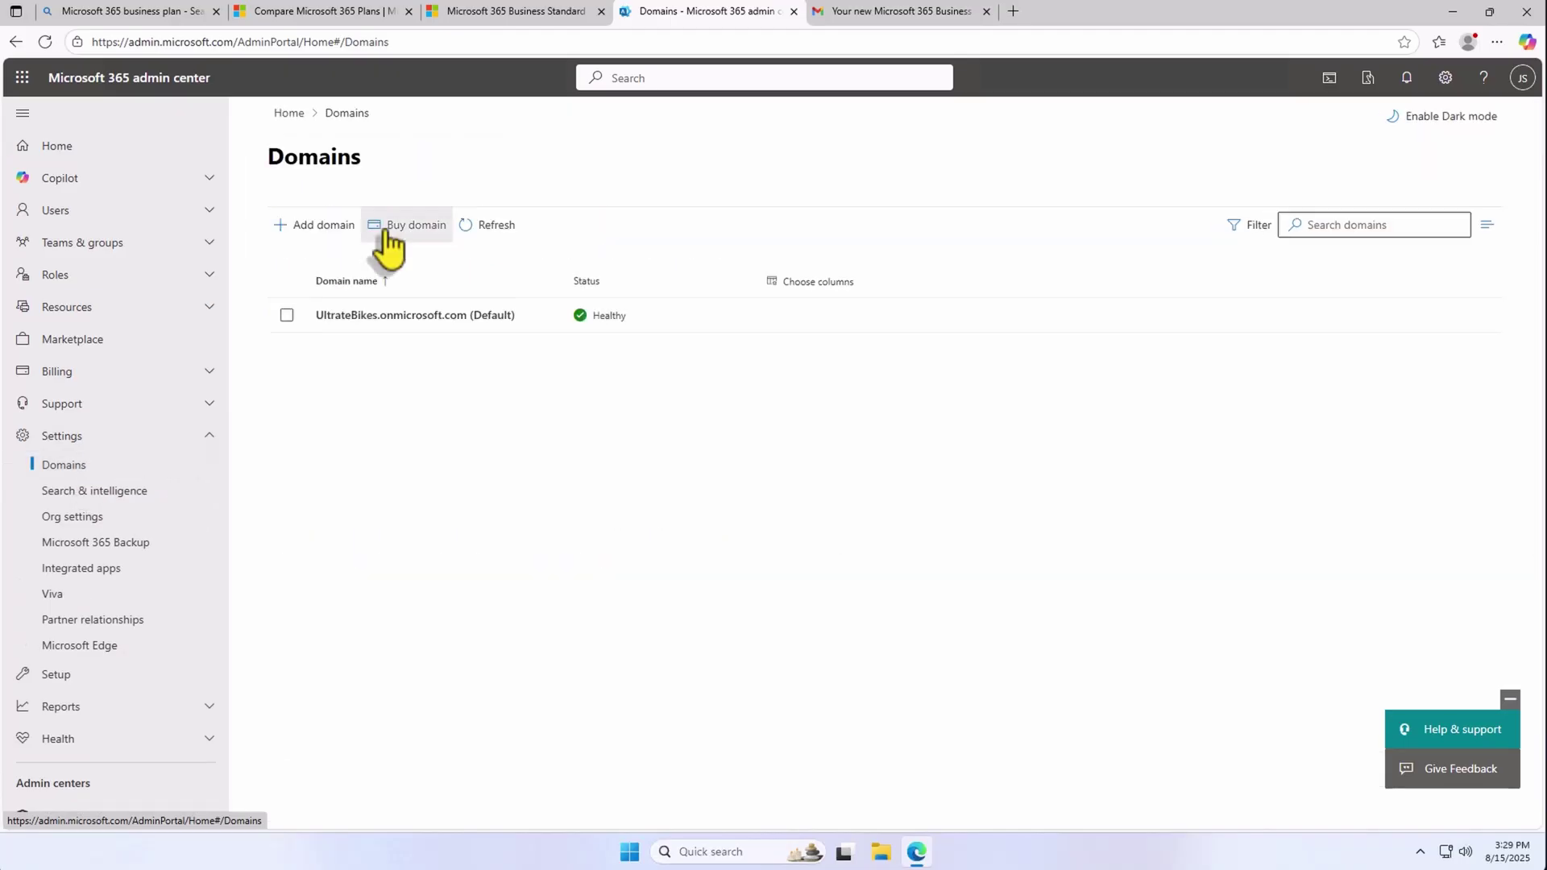
left_click(389, 234)
left_click(580, 355)
type("UltratecBikes")
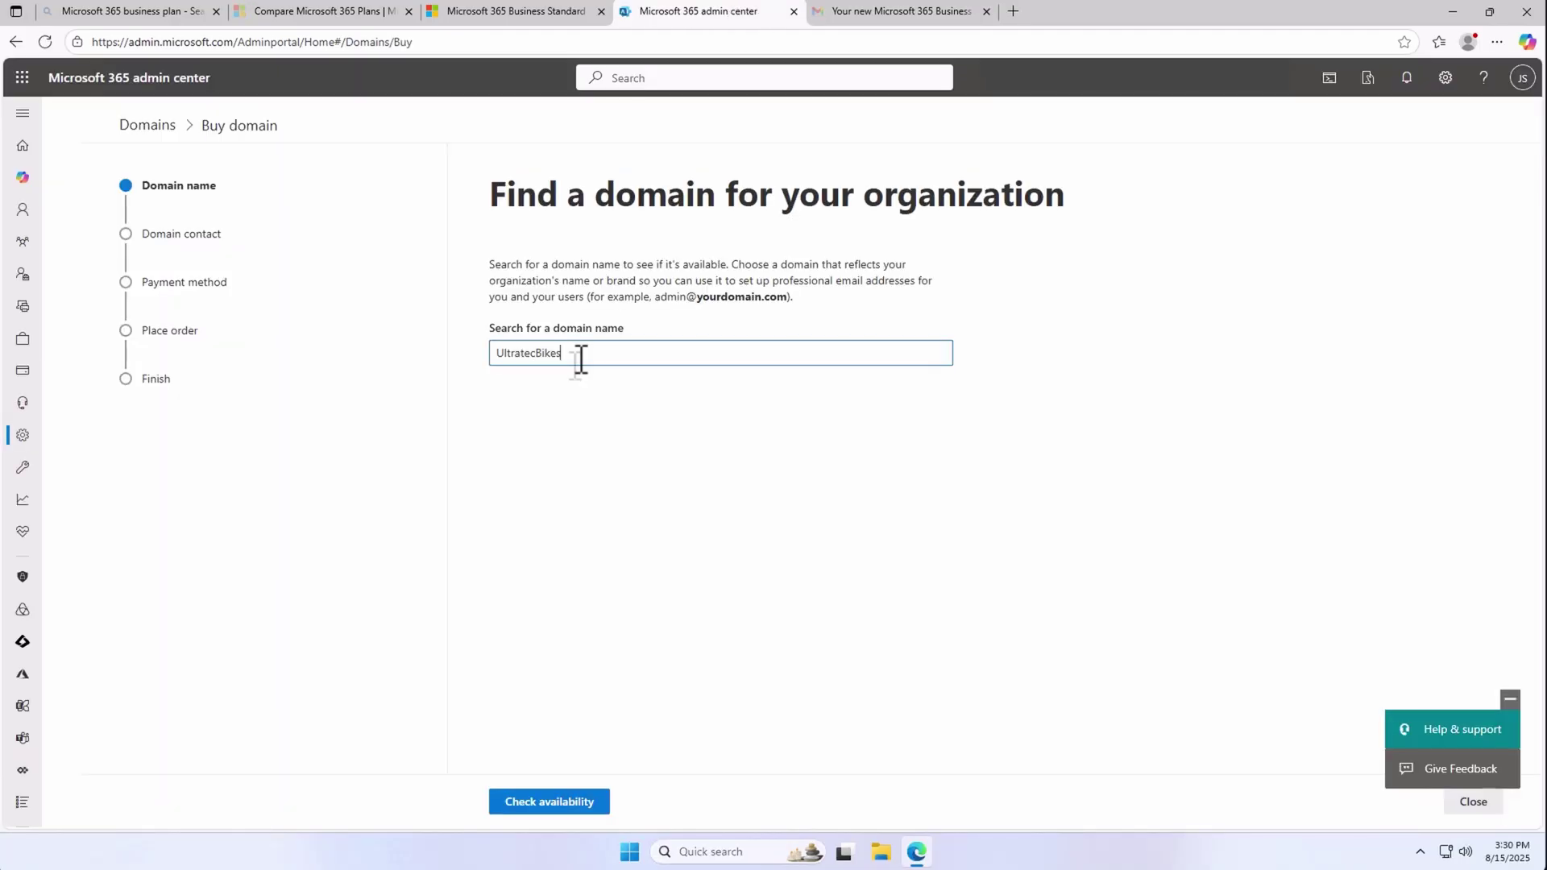
type(".com")
left_click(540, 803)
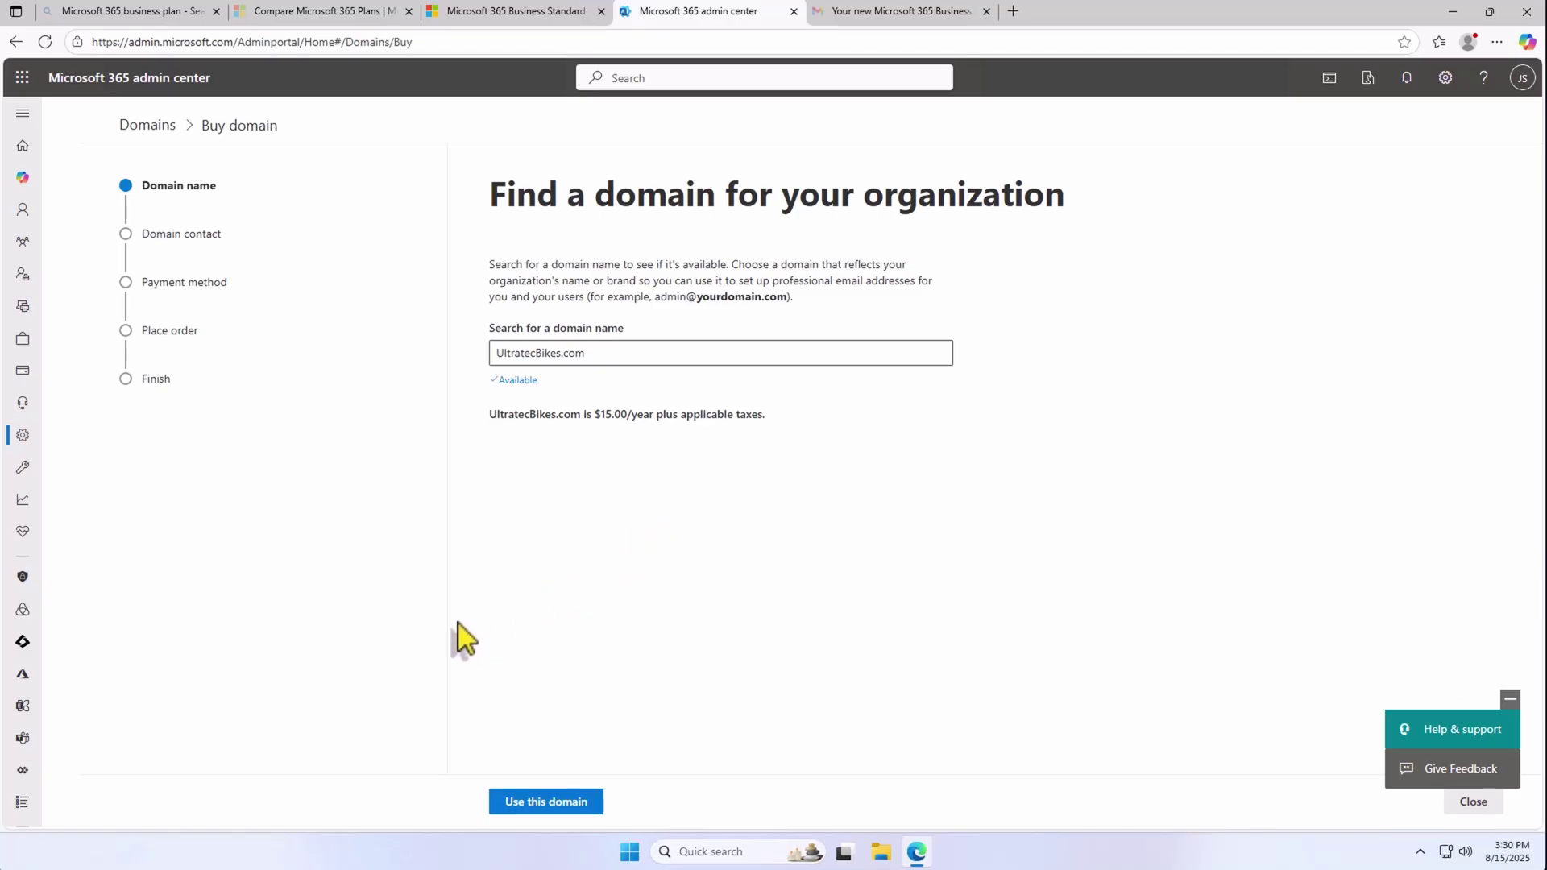
Select UltratecBikes.com, confirm contact and billing details, and place the $15.00/year order
left_click(545, 801)
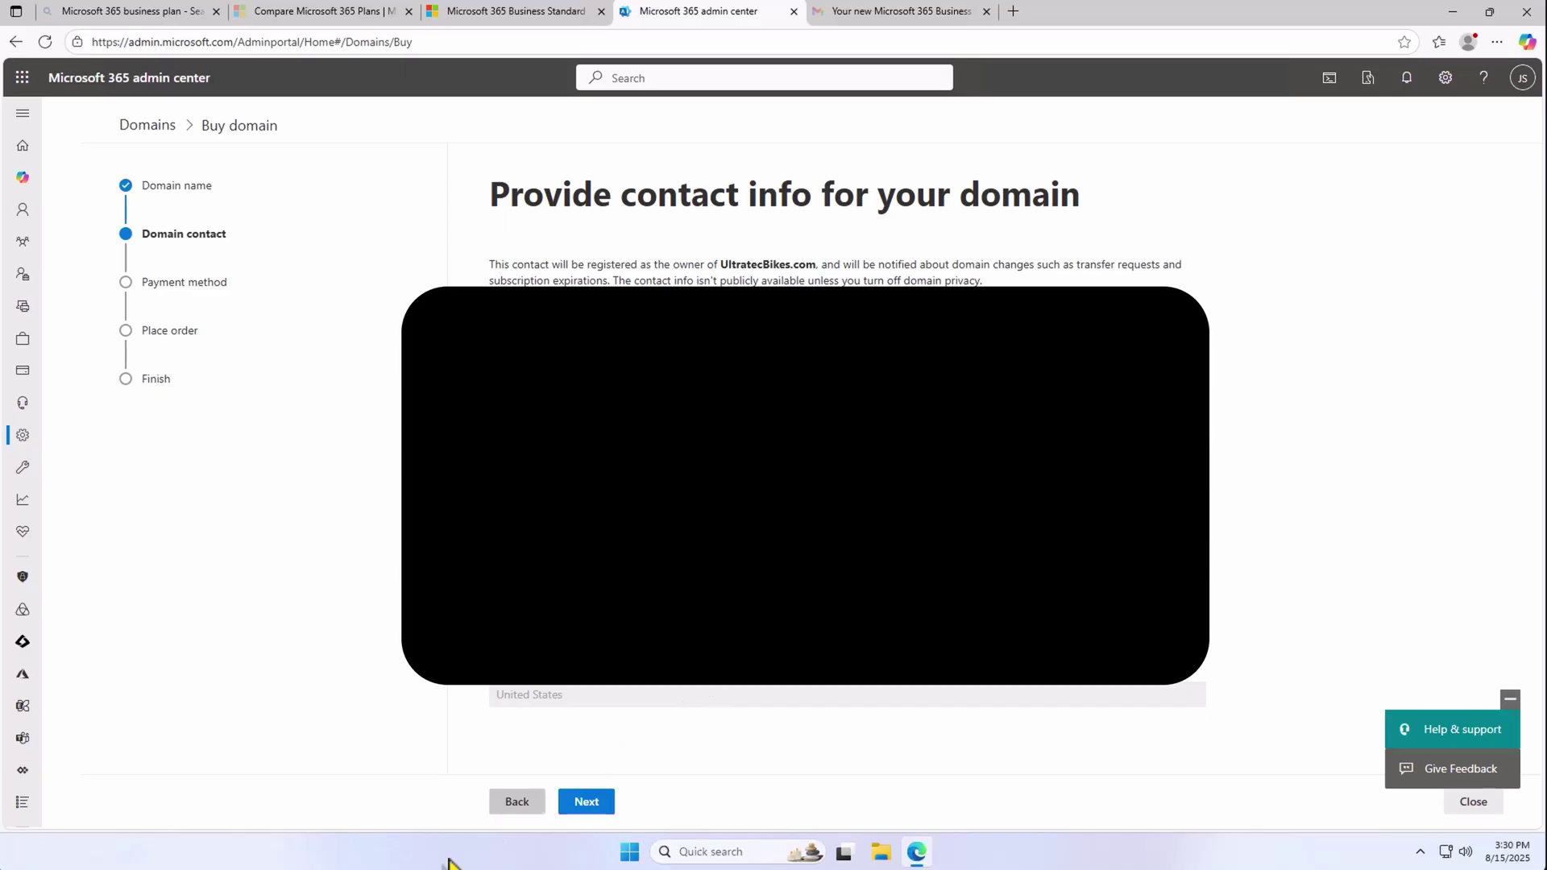
left_click(579, 806)
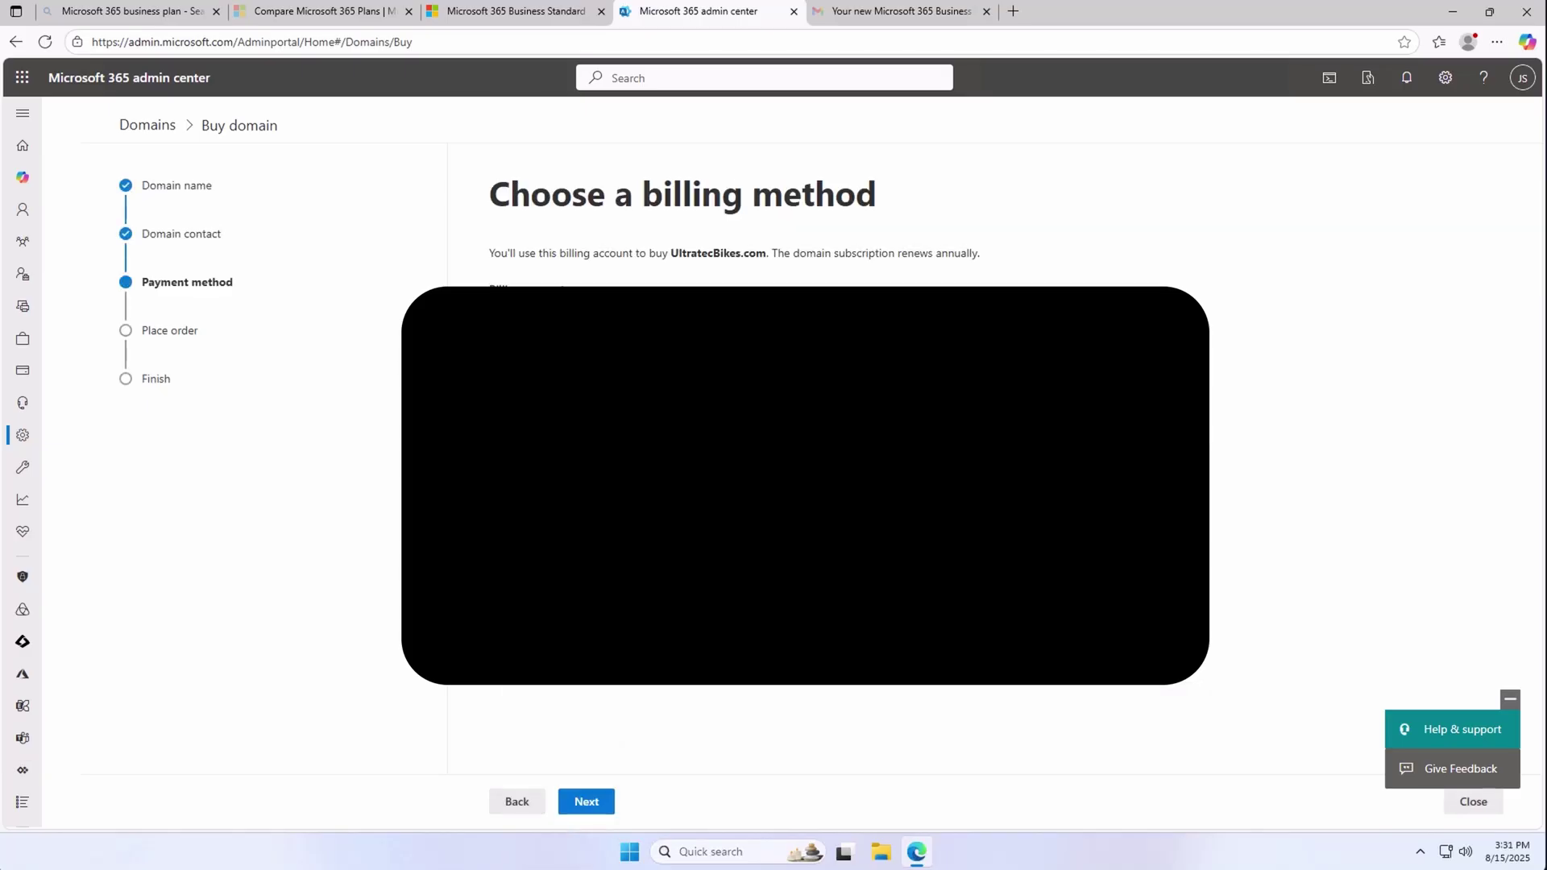
left_click(592, 804)
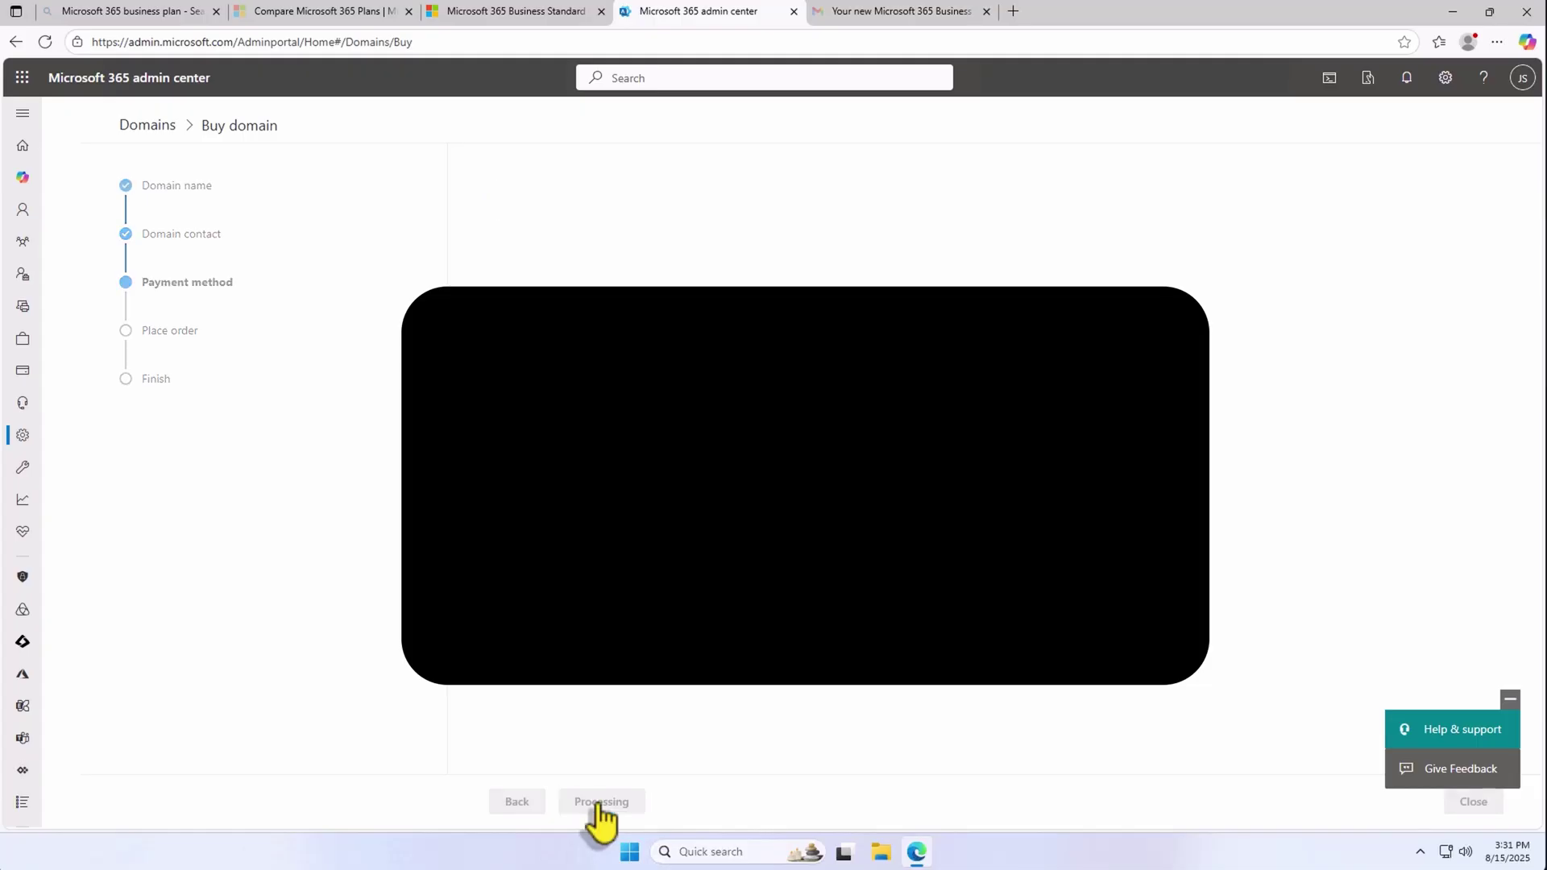
left_click(598, 803)
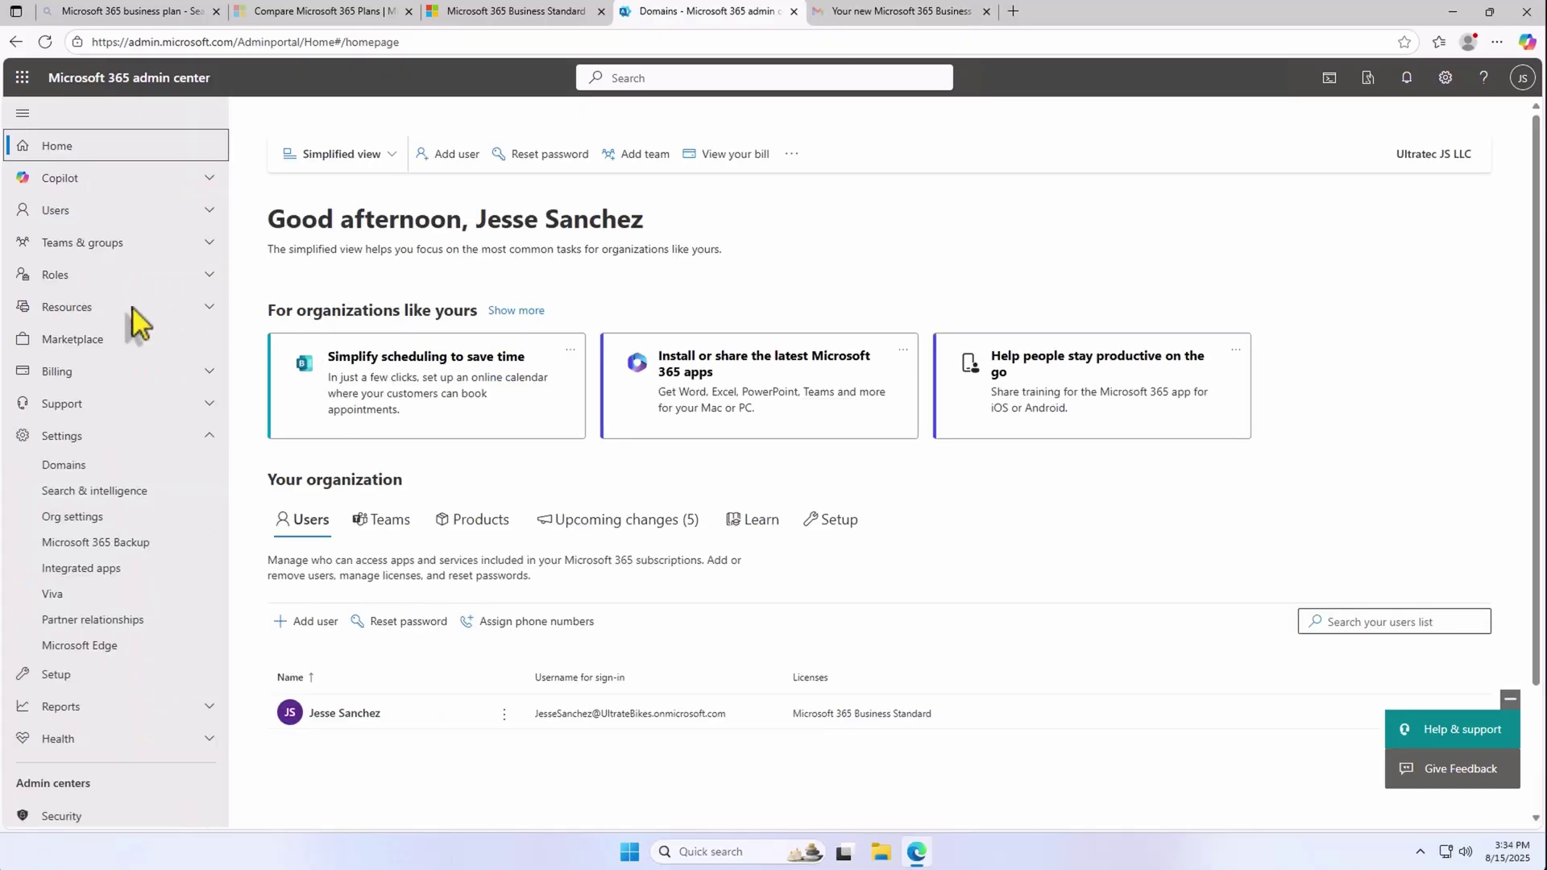
left_click(65, 466)
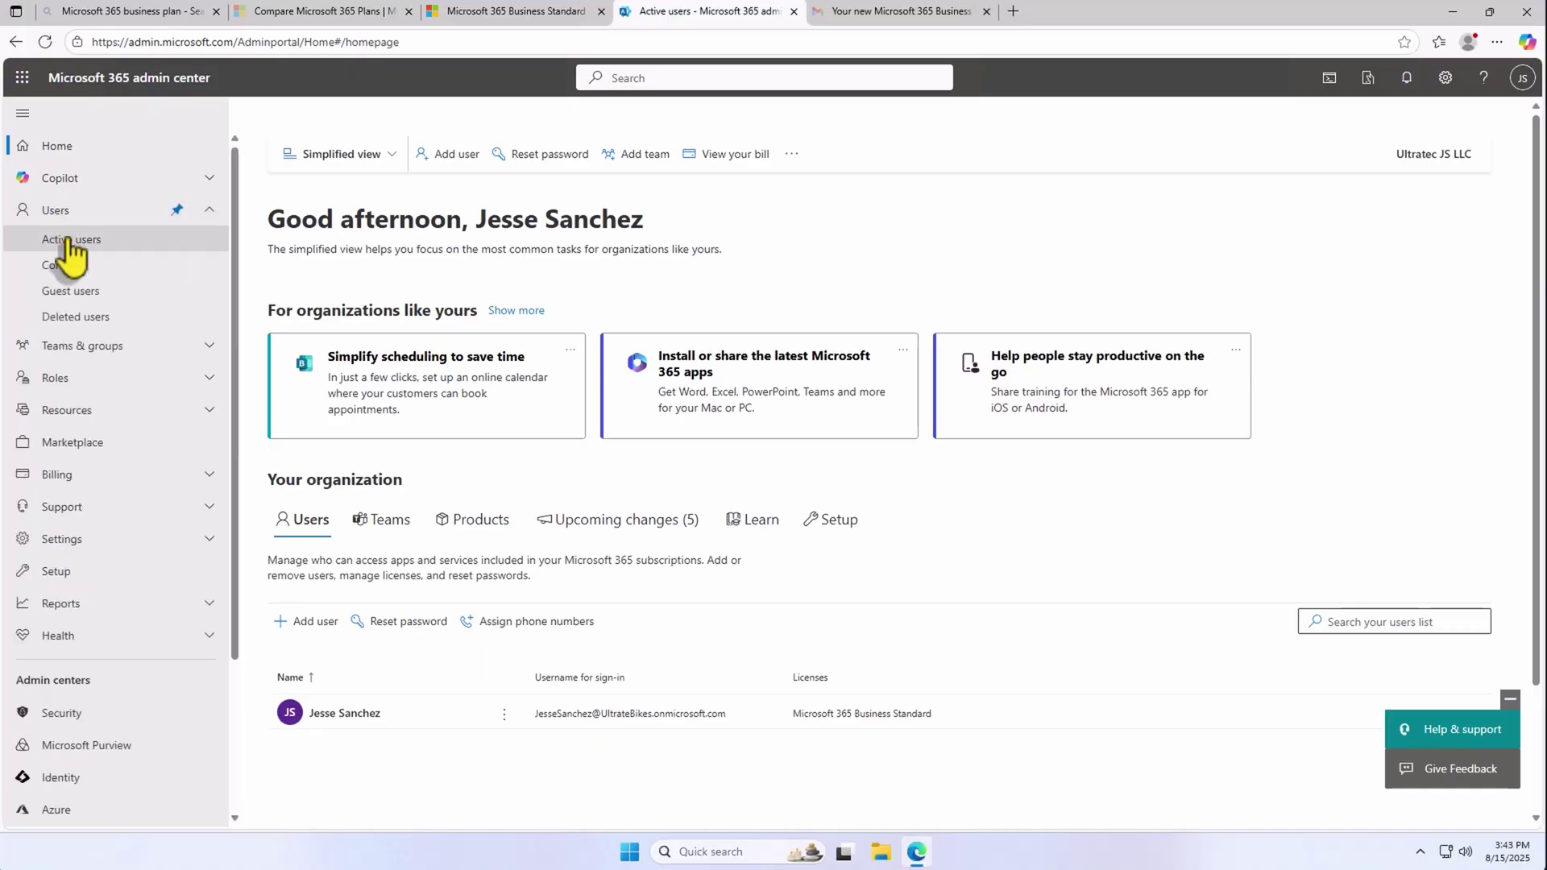
Add a user named Sales with automatic password turned off and a custom password
left_click(69, 242)
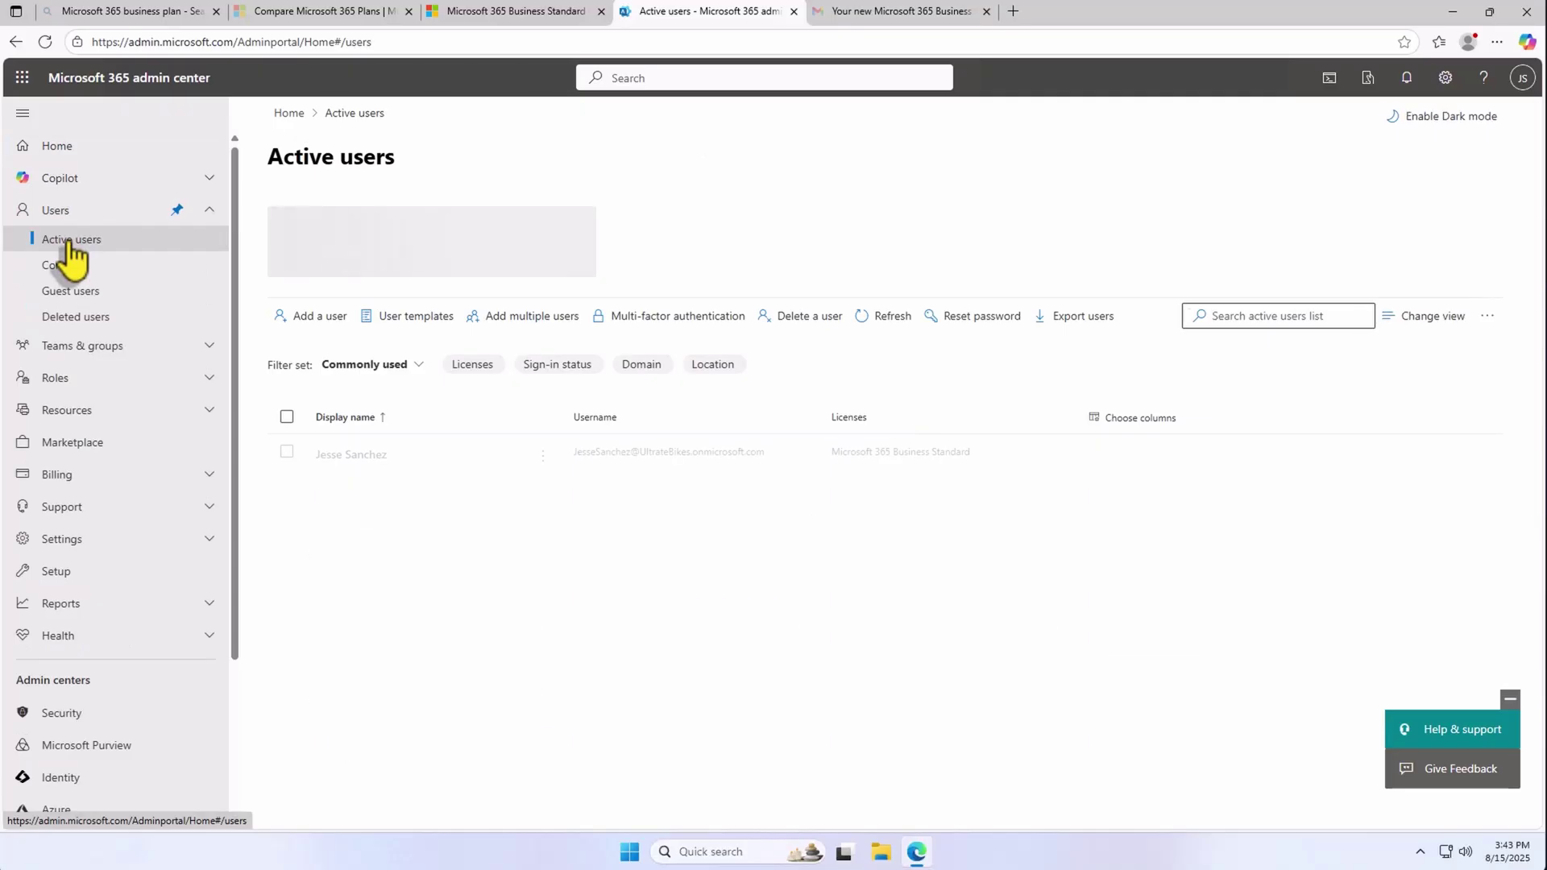
left_click(316, 339)
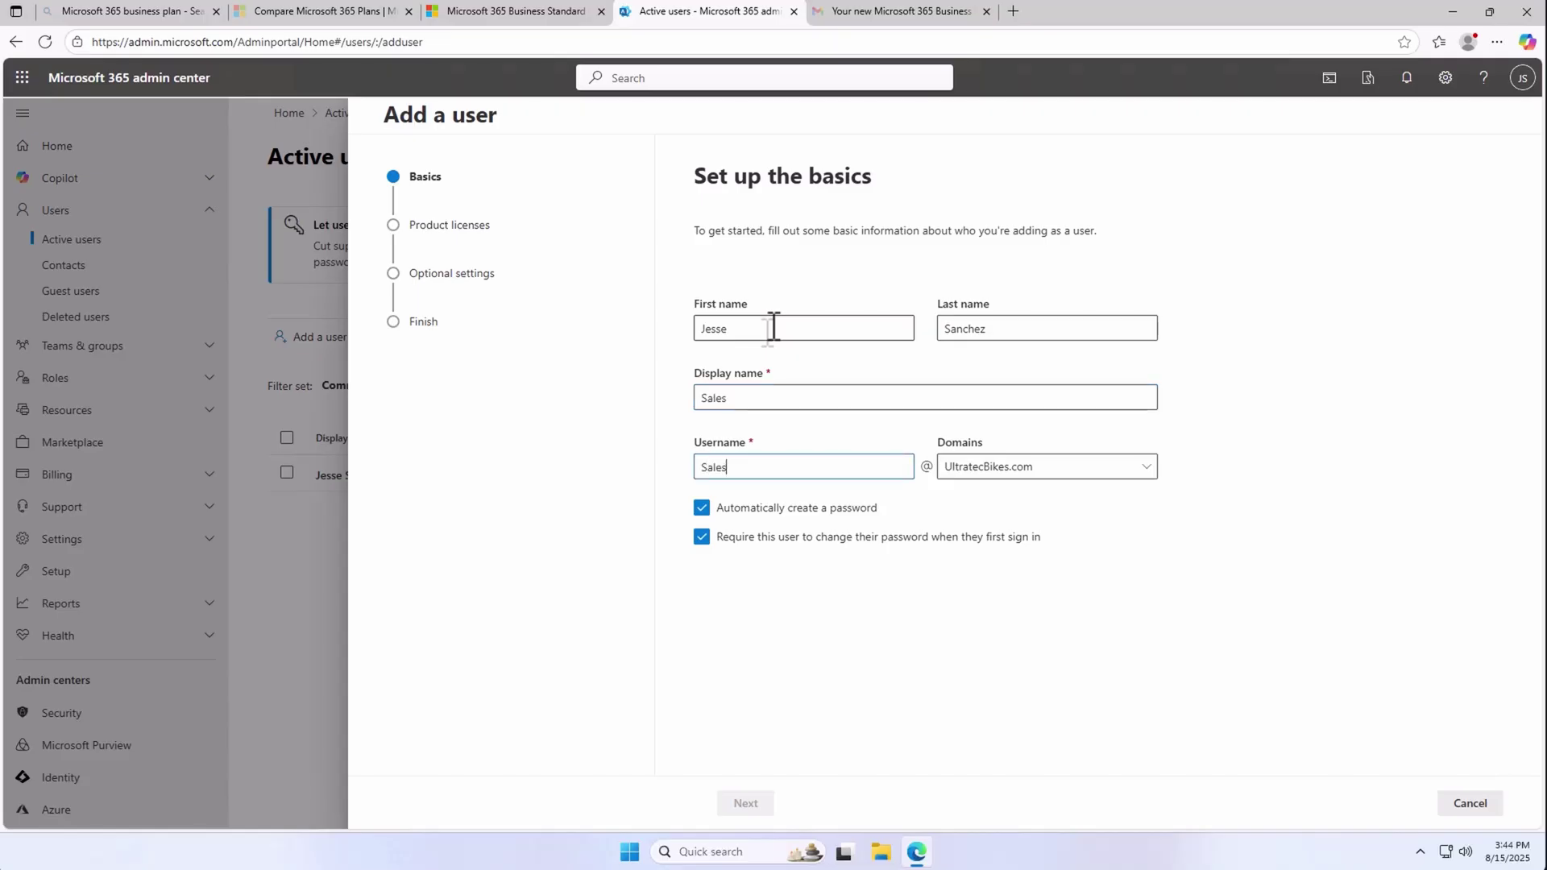
left_click(702, 507)
left_click(749, 612)
type("•••••")
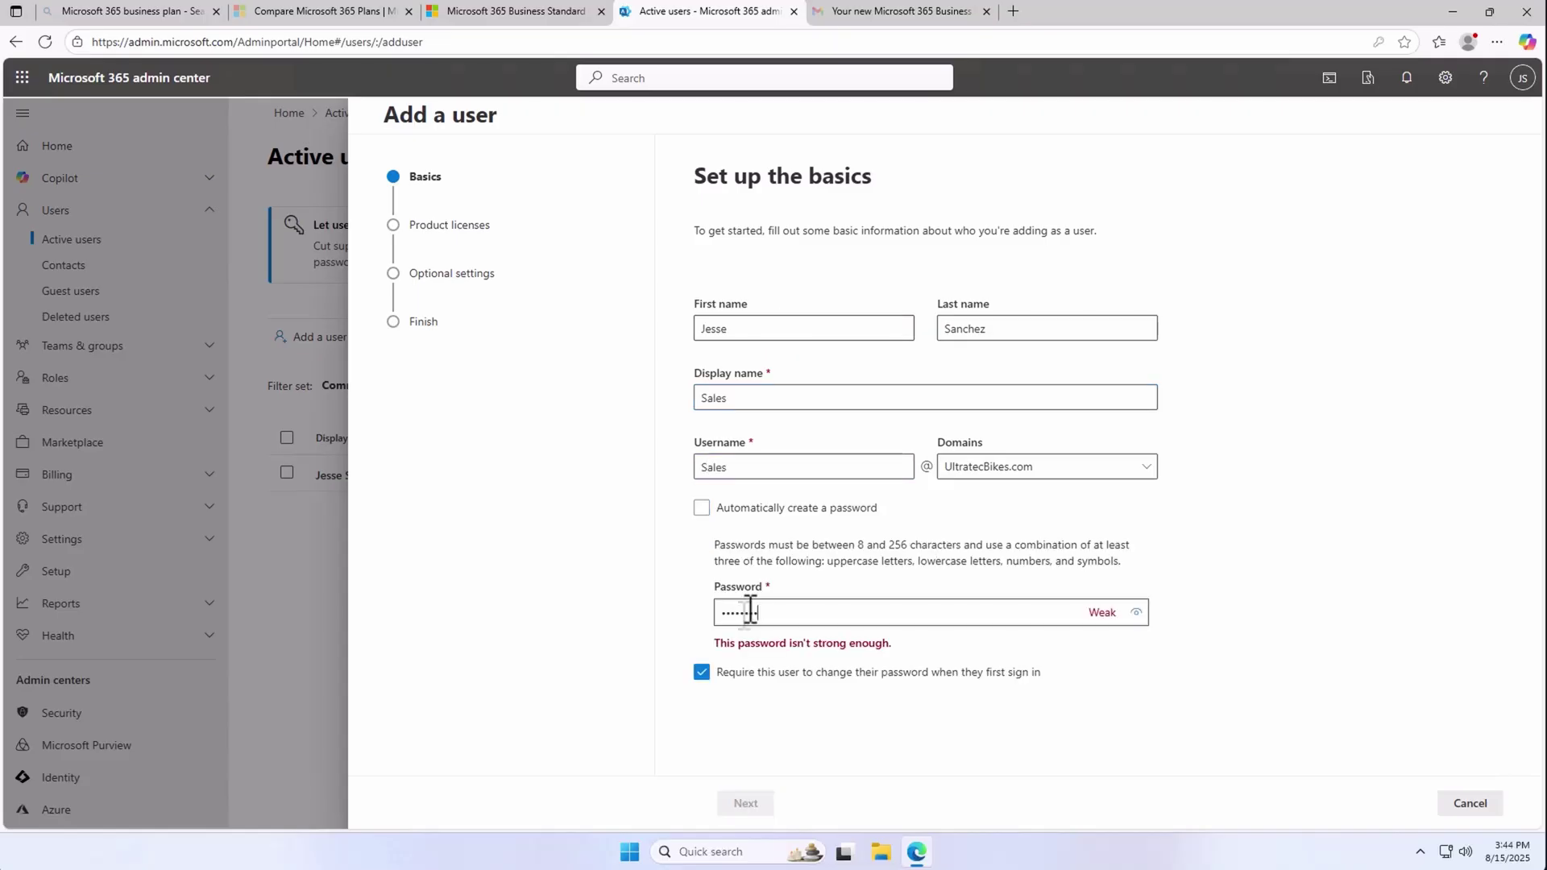
type("•")
left_click(745, 803)
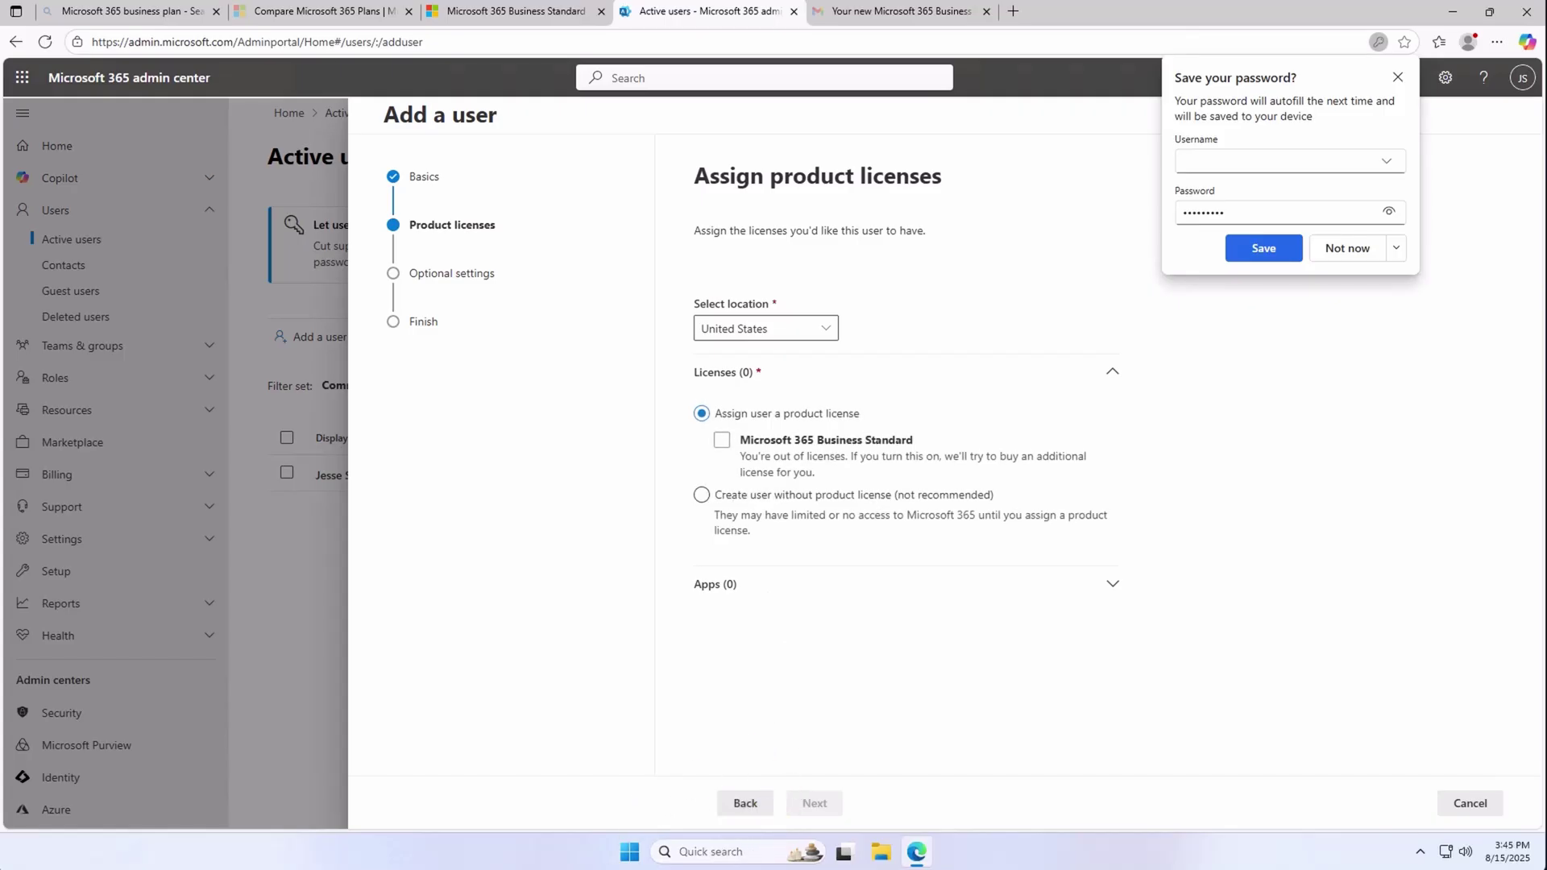
Create Sales without a product license, skipping optional settings
left_click(702, 496)
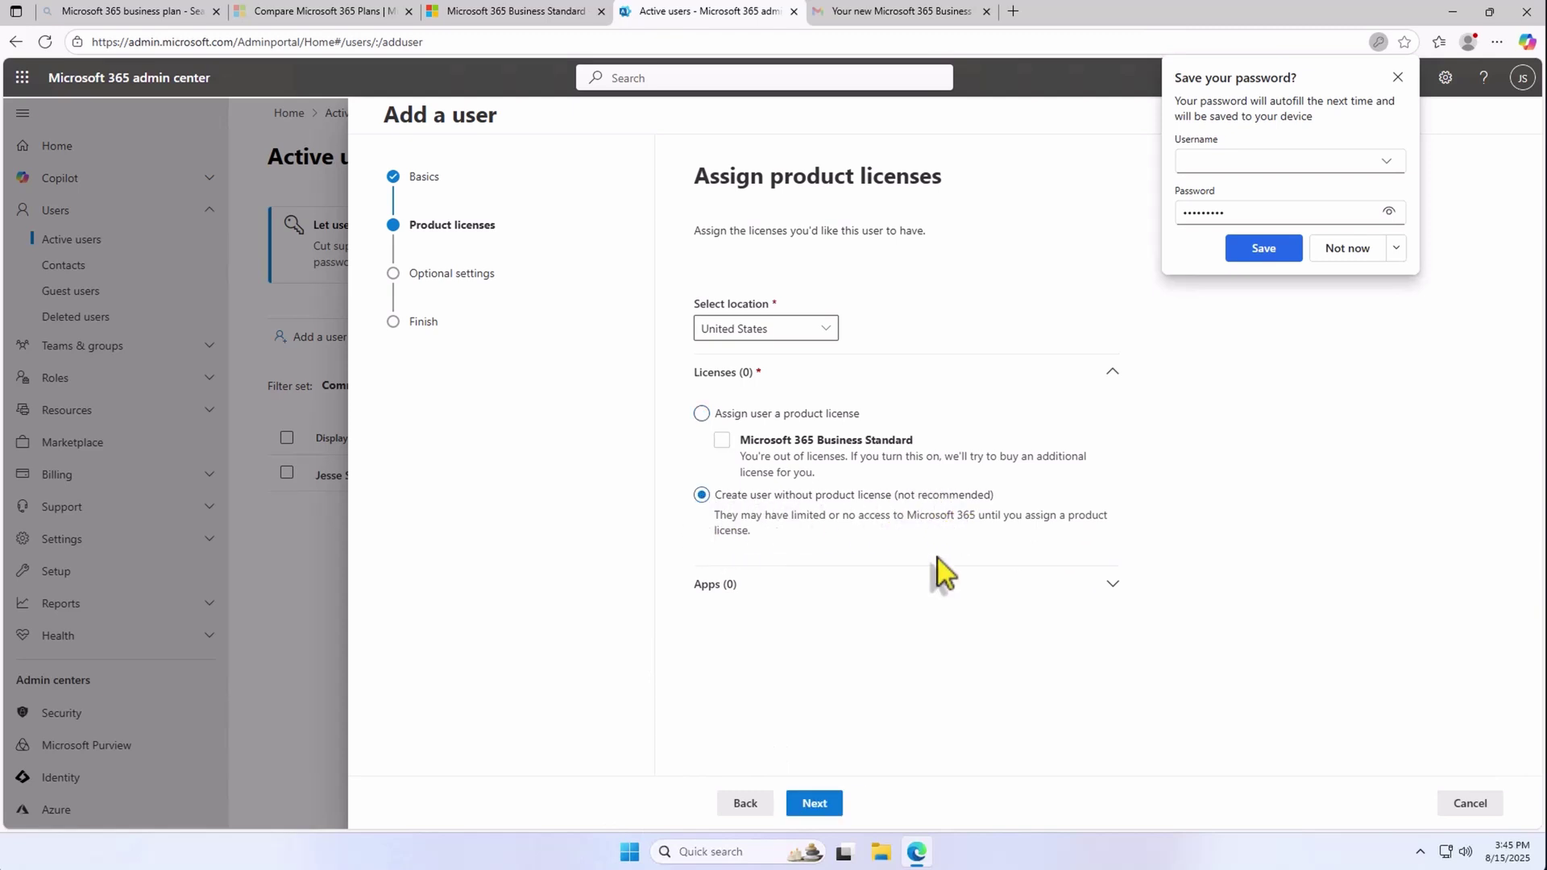
left_click(813, 804)
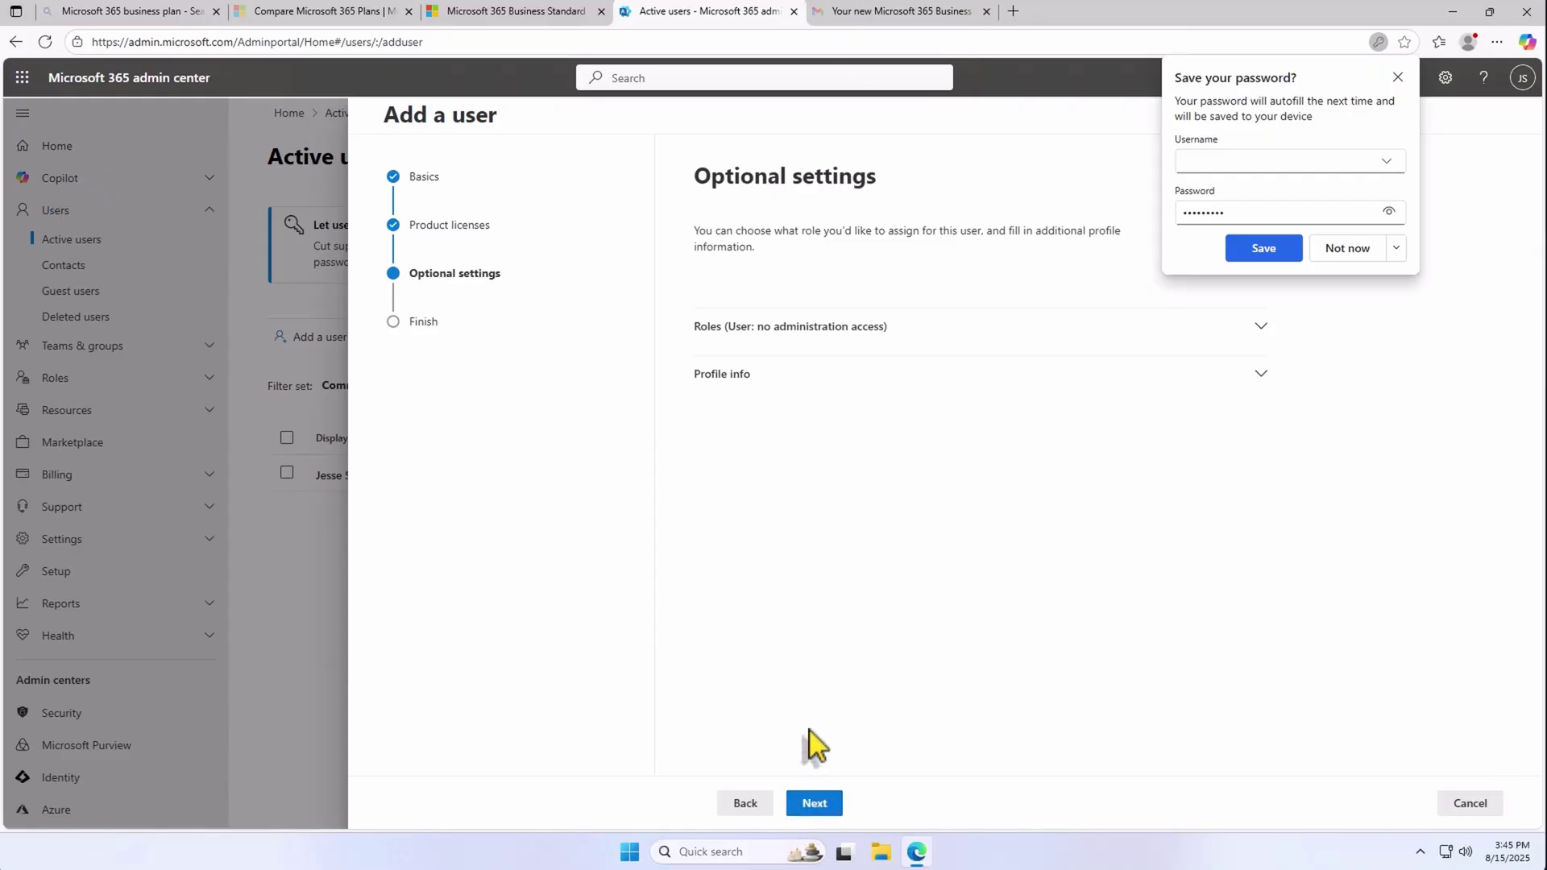
left_click(835, 804)
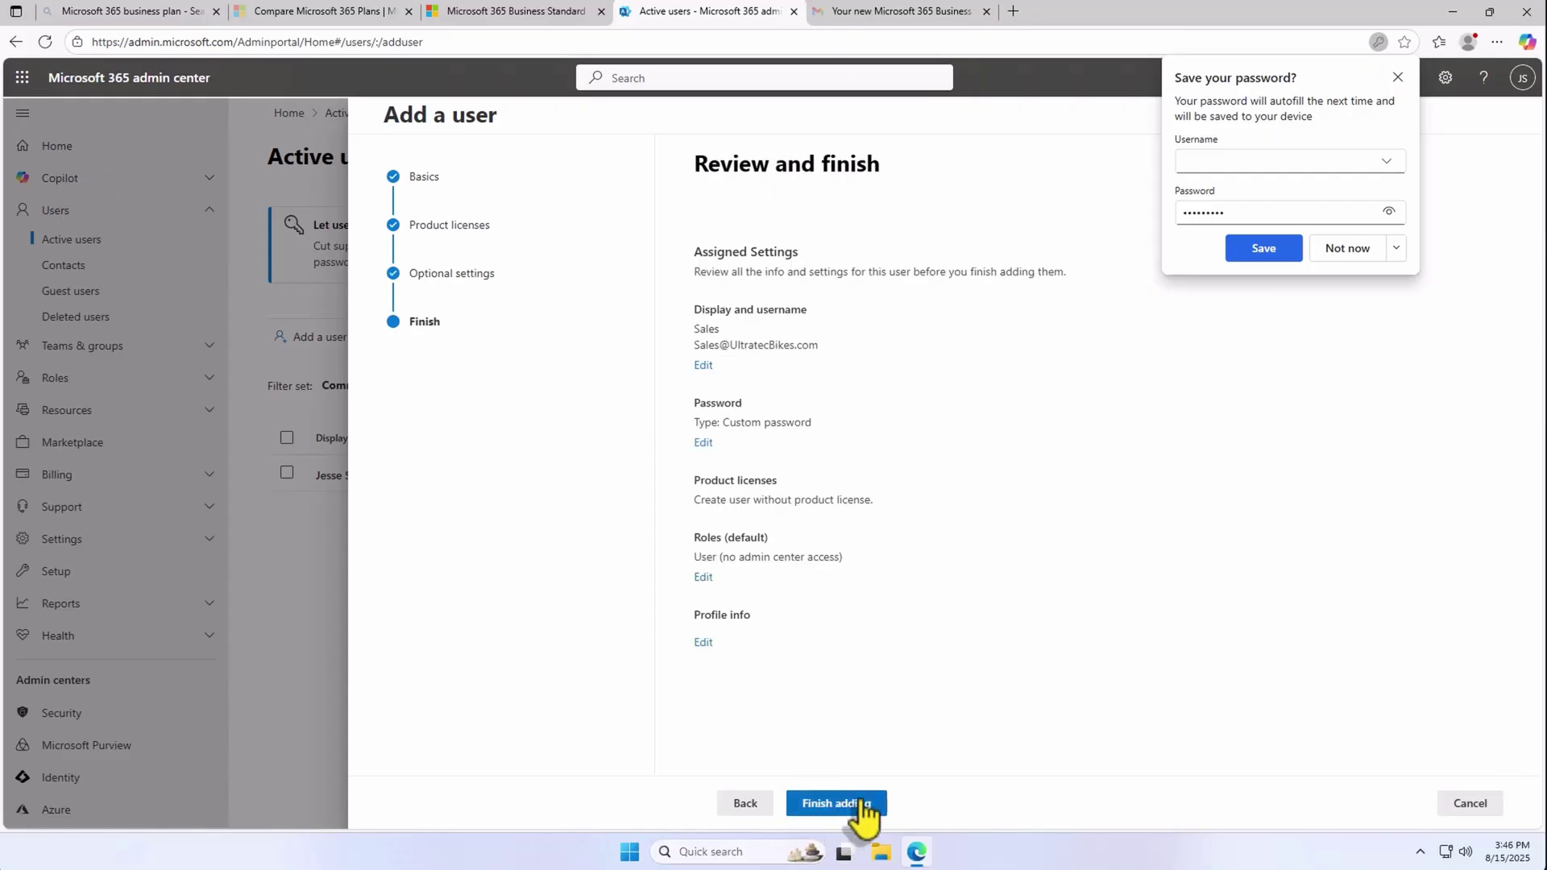
left_click(863, 801)
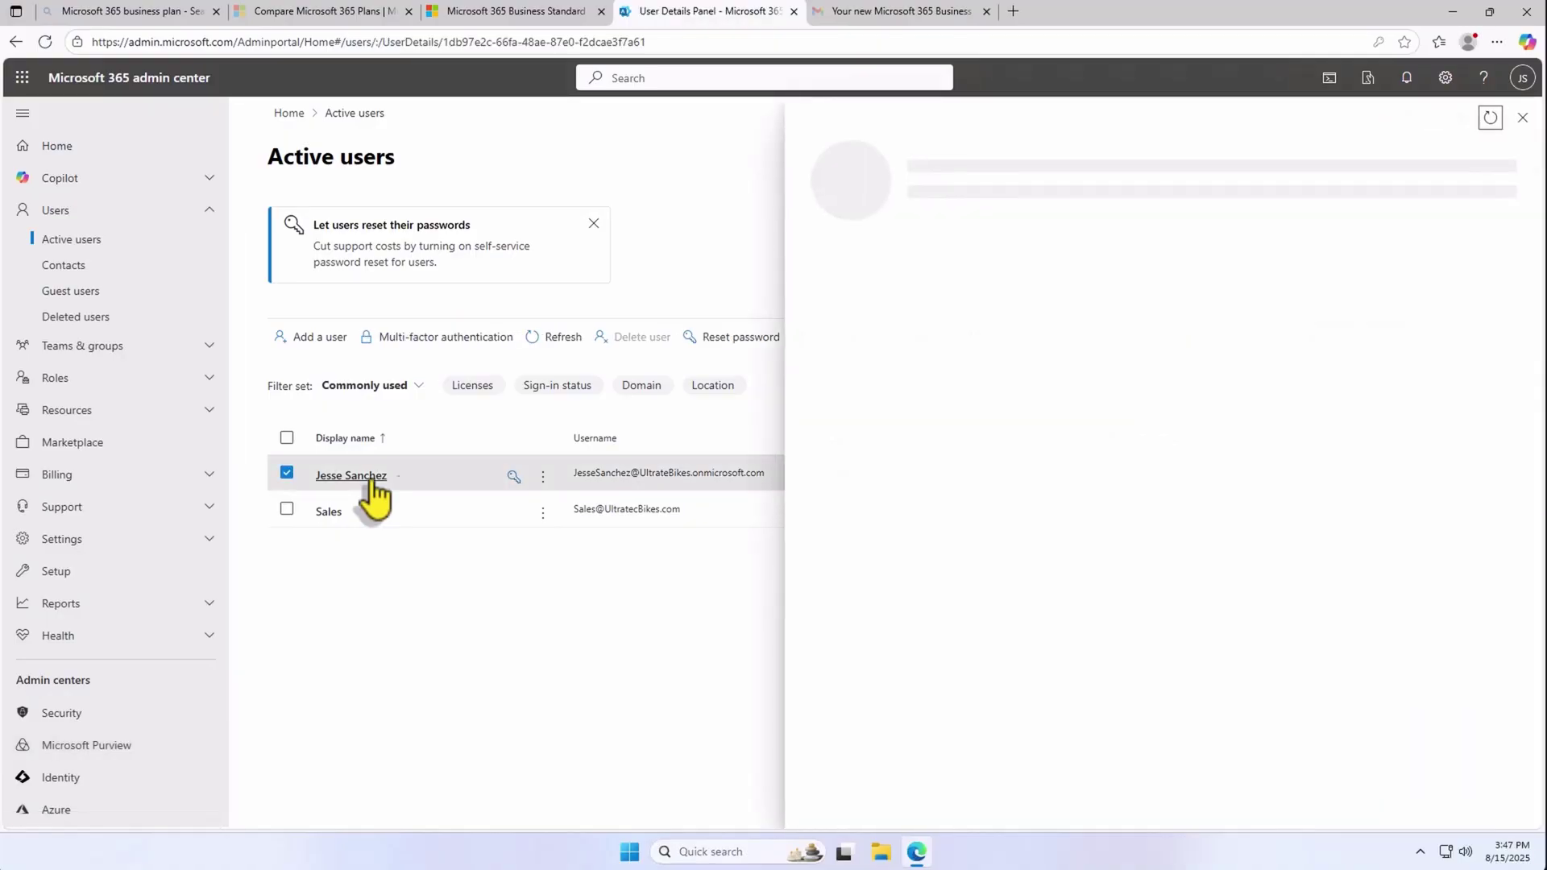
Remove the Microsoft 365 Business Standard licence from the admin user and save the change
left_click(979, 292)
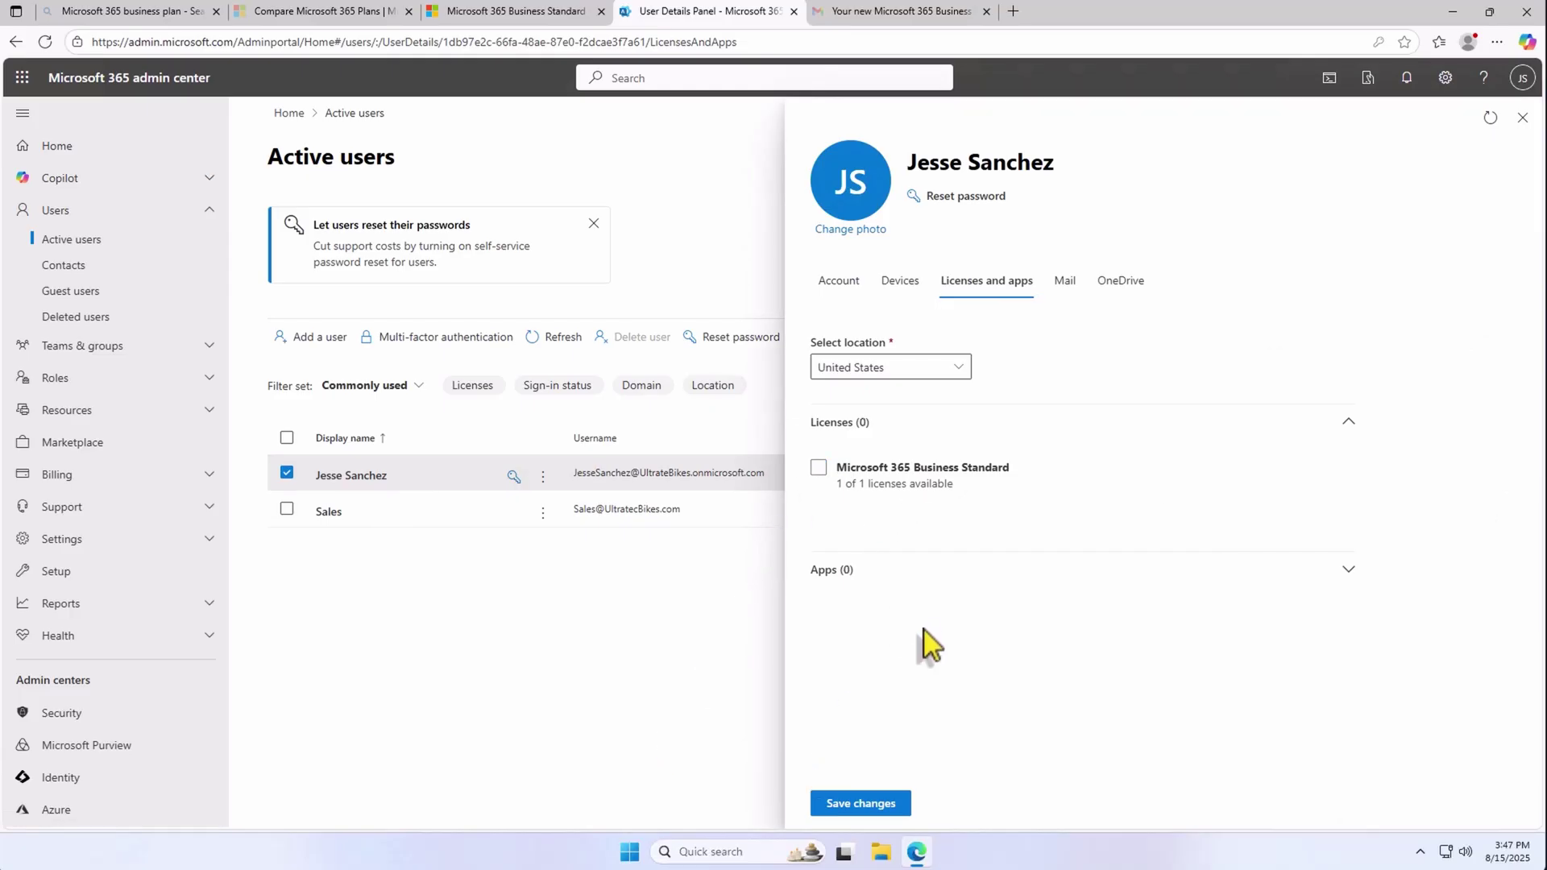
left_click(837, 804)
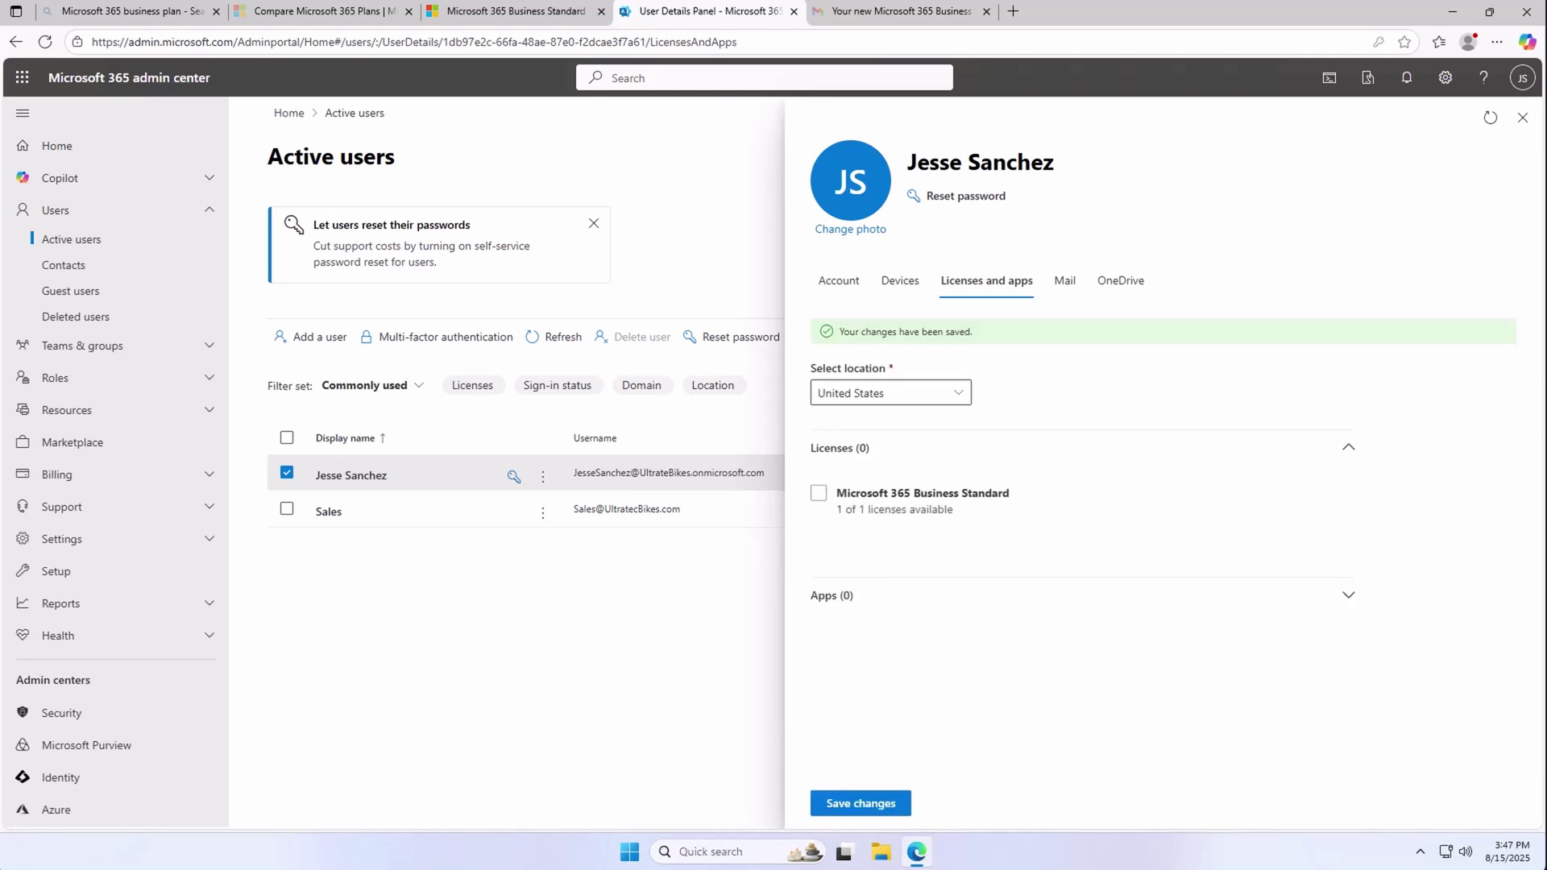
left_click(838, 804)
left_click(1522, 119)
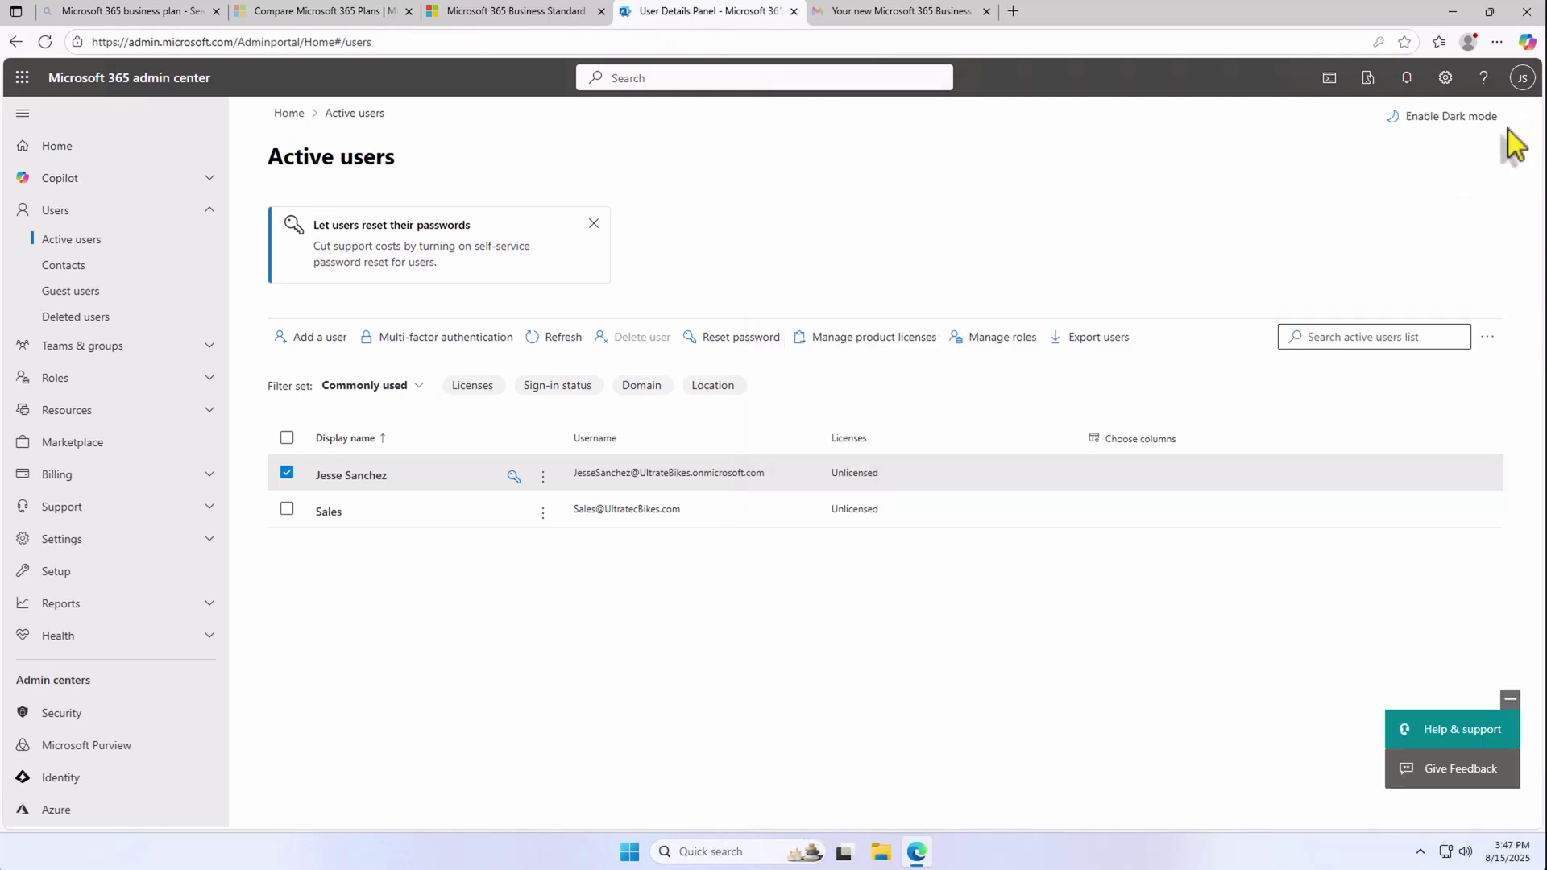
Assign the Microsoft 365 Business Standard licence to Sales and save
left_click(322, 513)
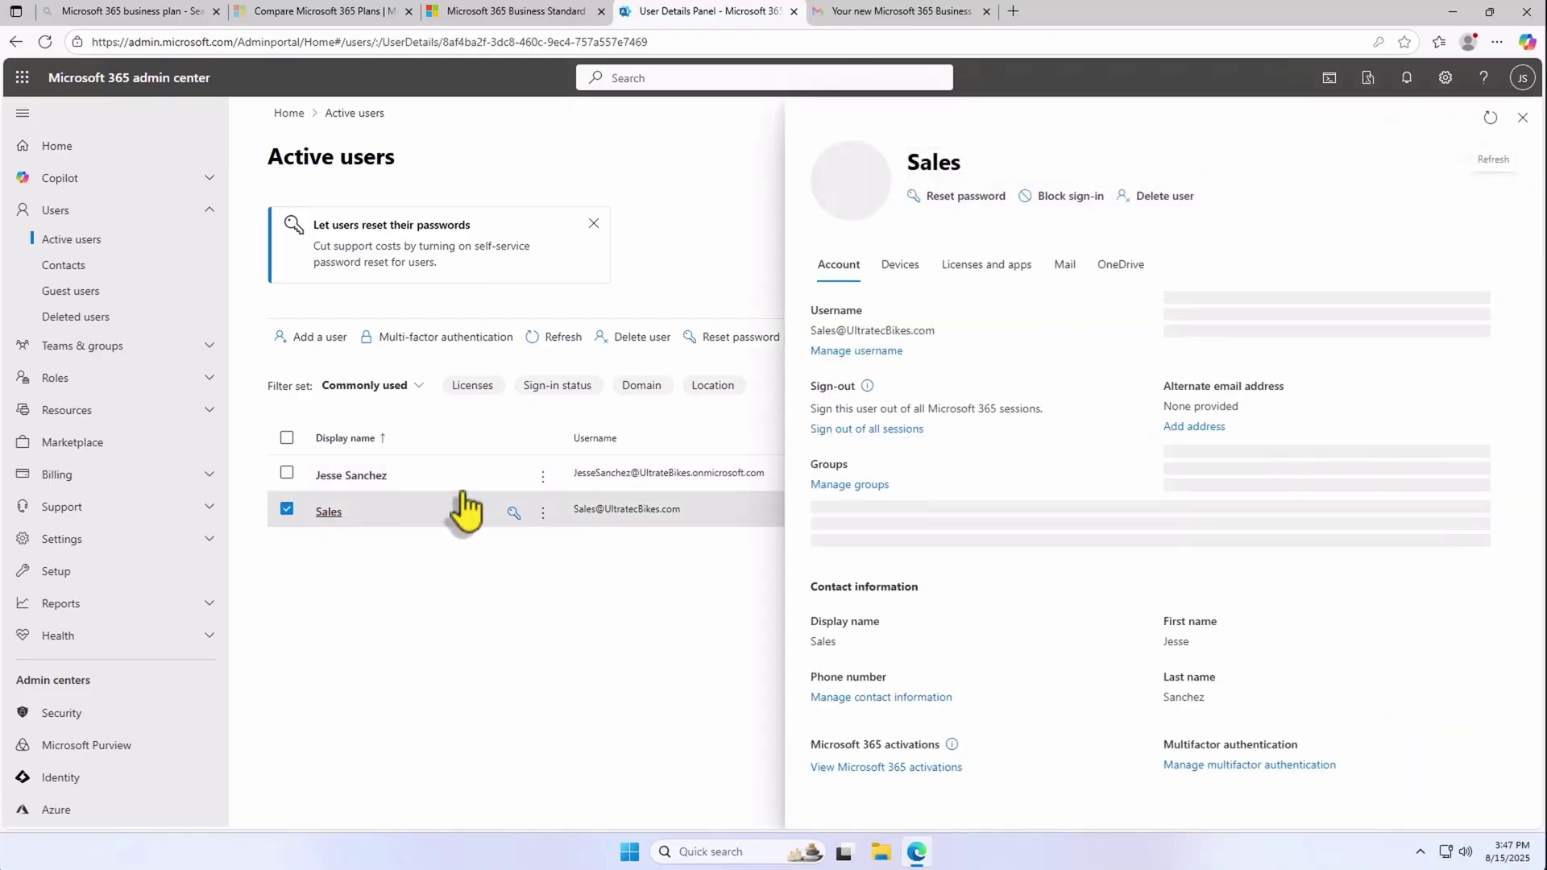
left_click(989, 274)
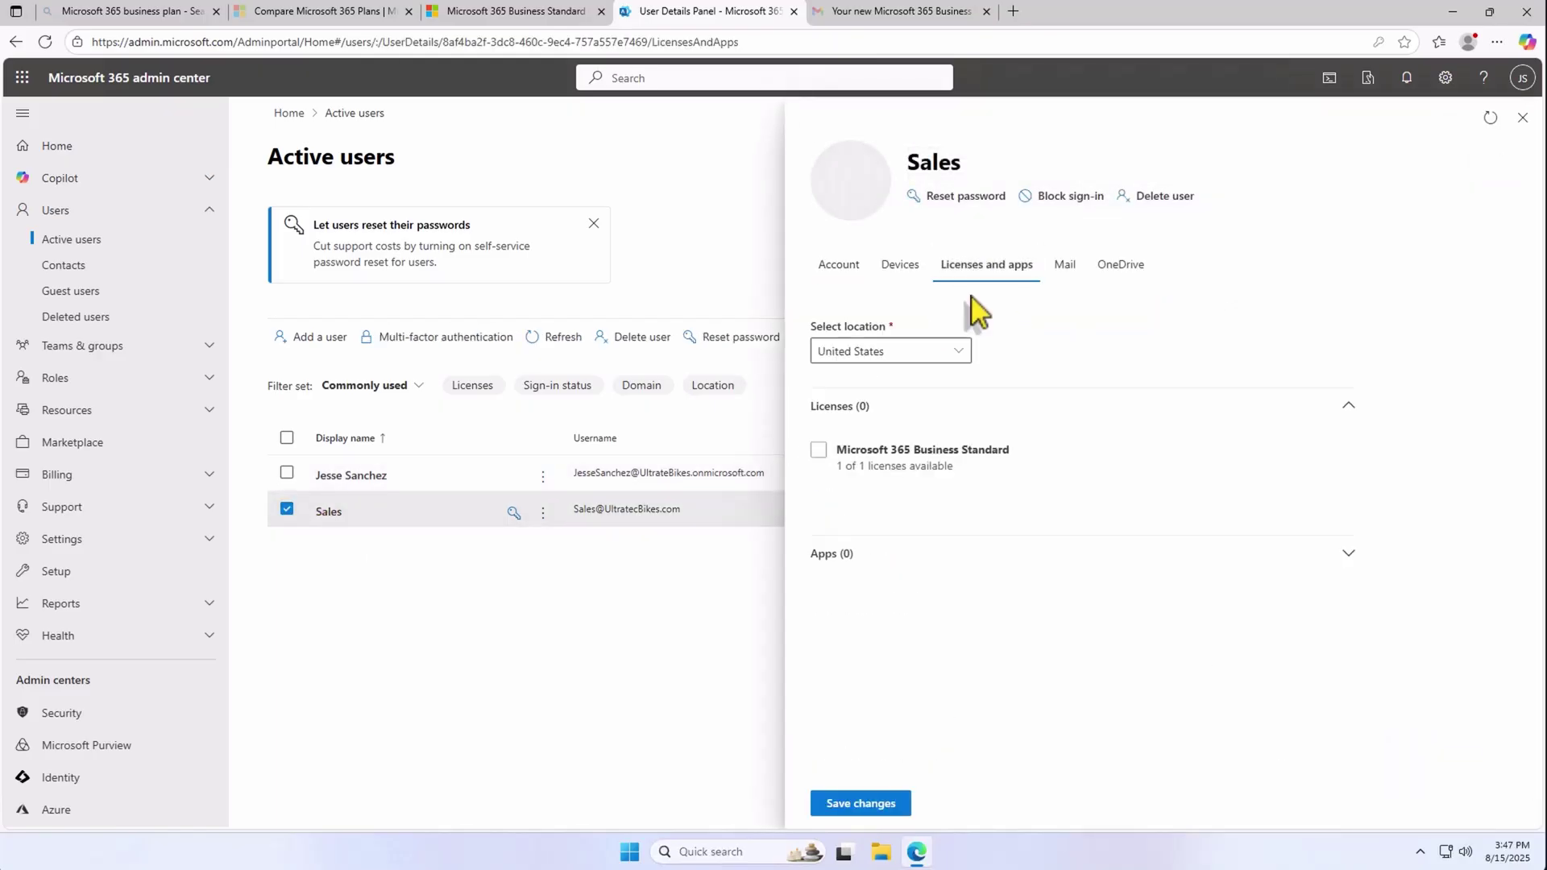
left_click(846, 802)
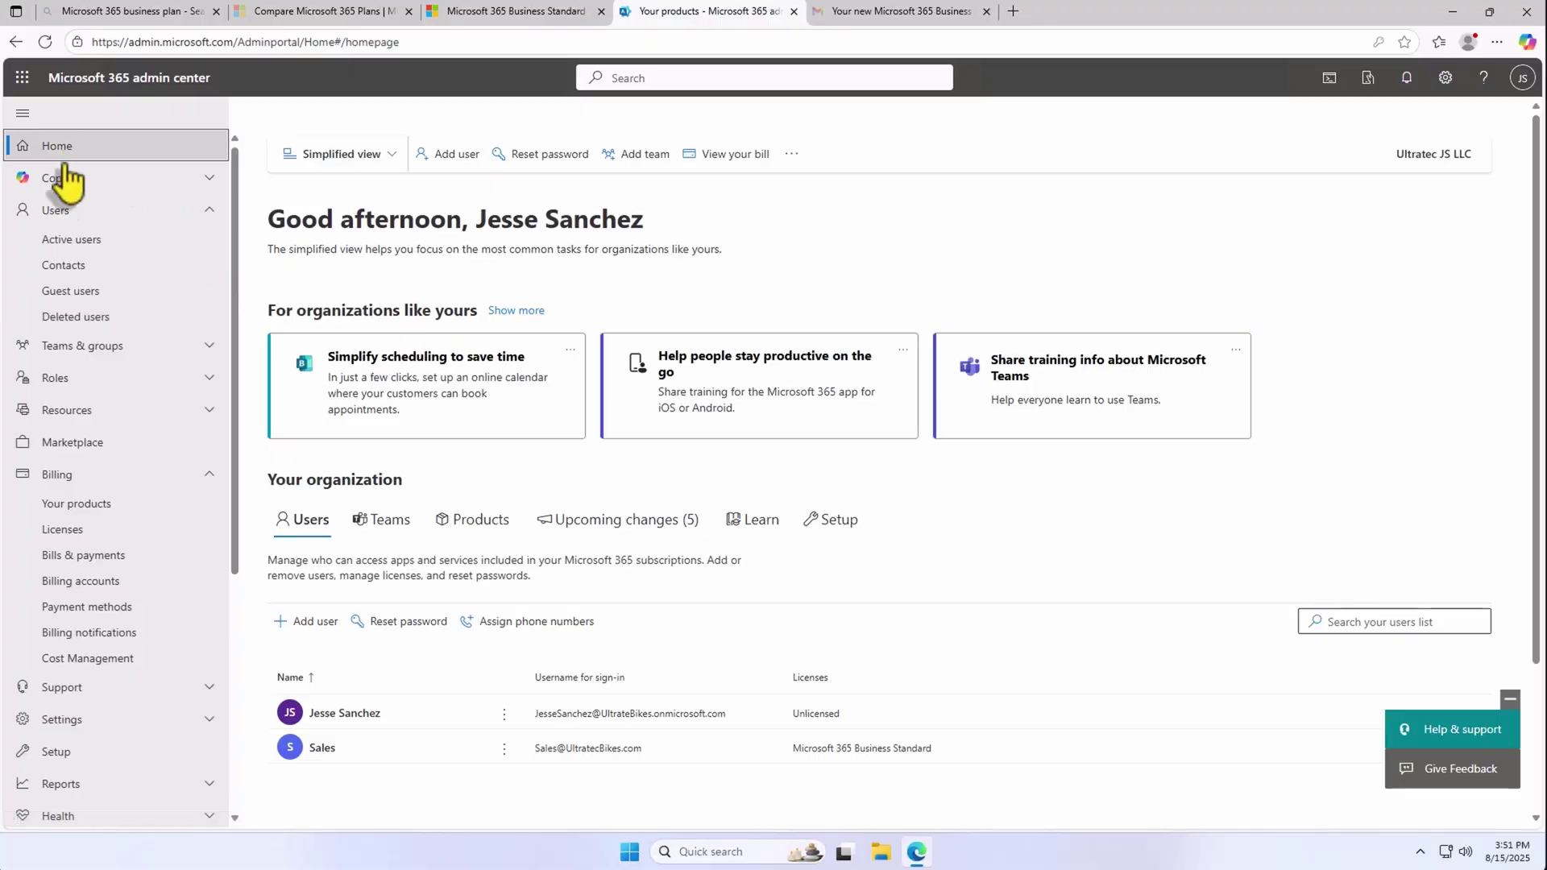
Look over the Business Standard offer under Your products > Add more products, then return to Active users
left_click(79, 504)
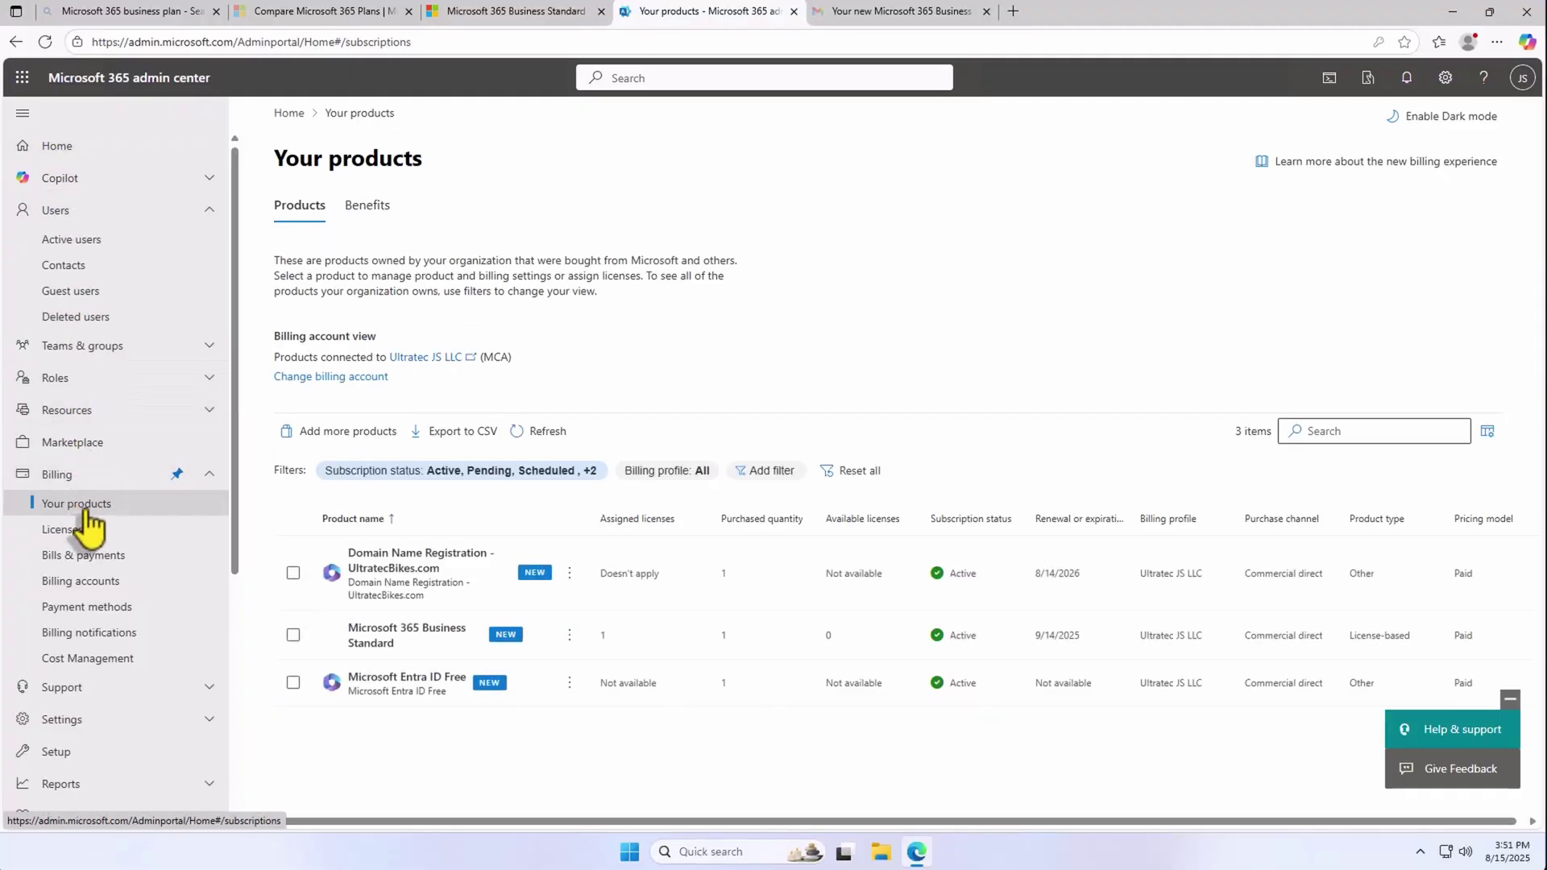
left_click(361, 437)
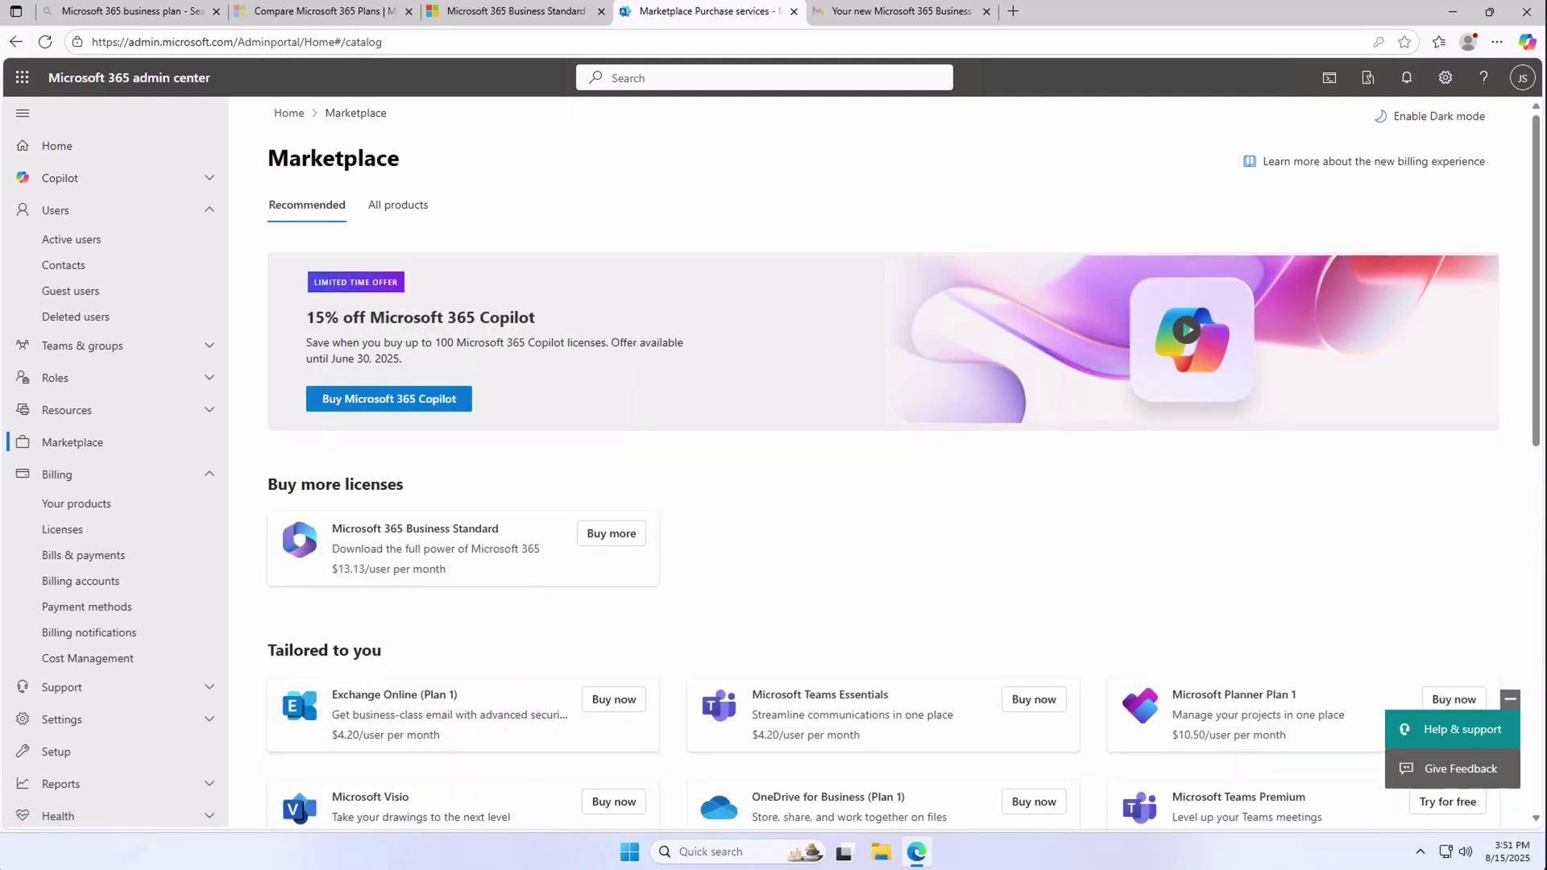
left_click(339, 530)
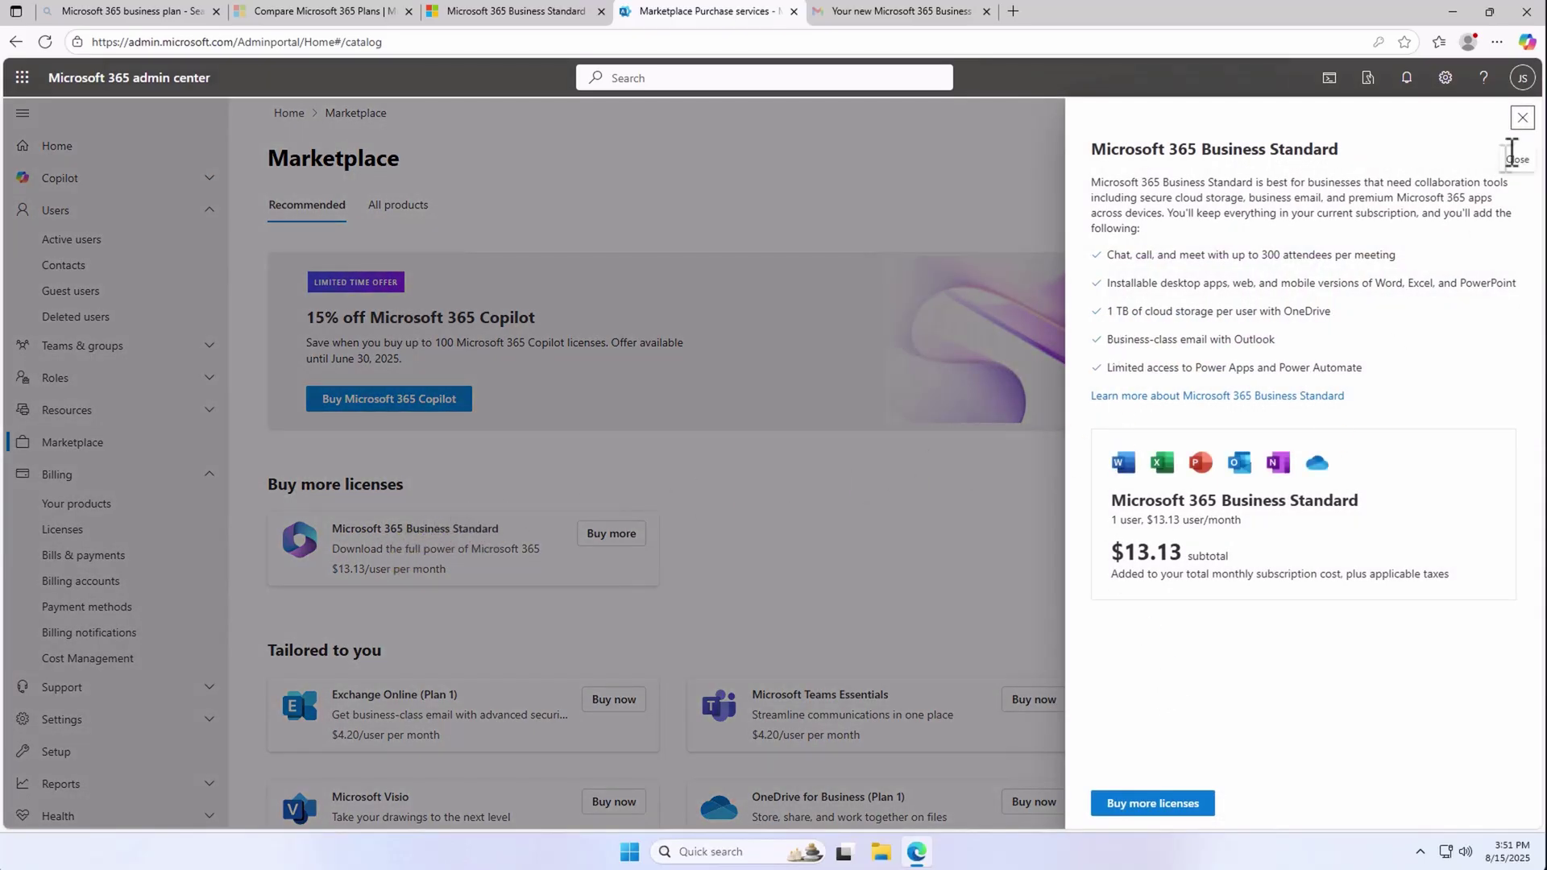
left_click(1521, 118)
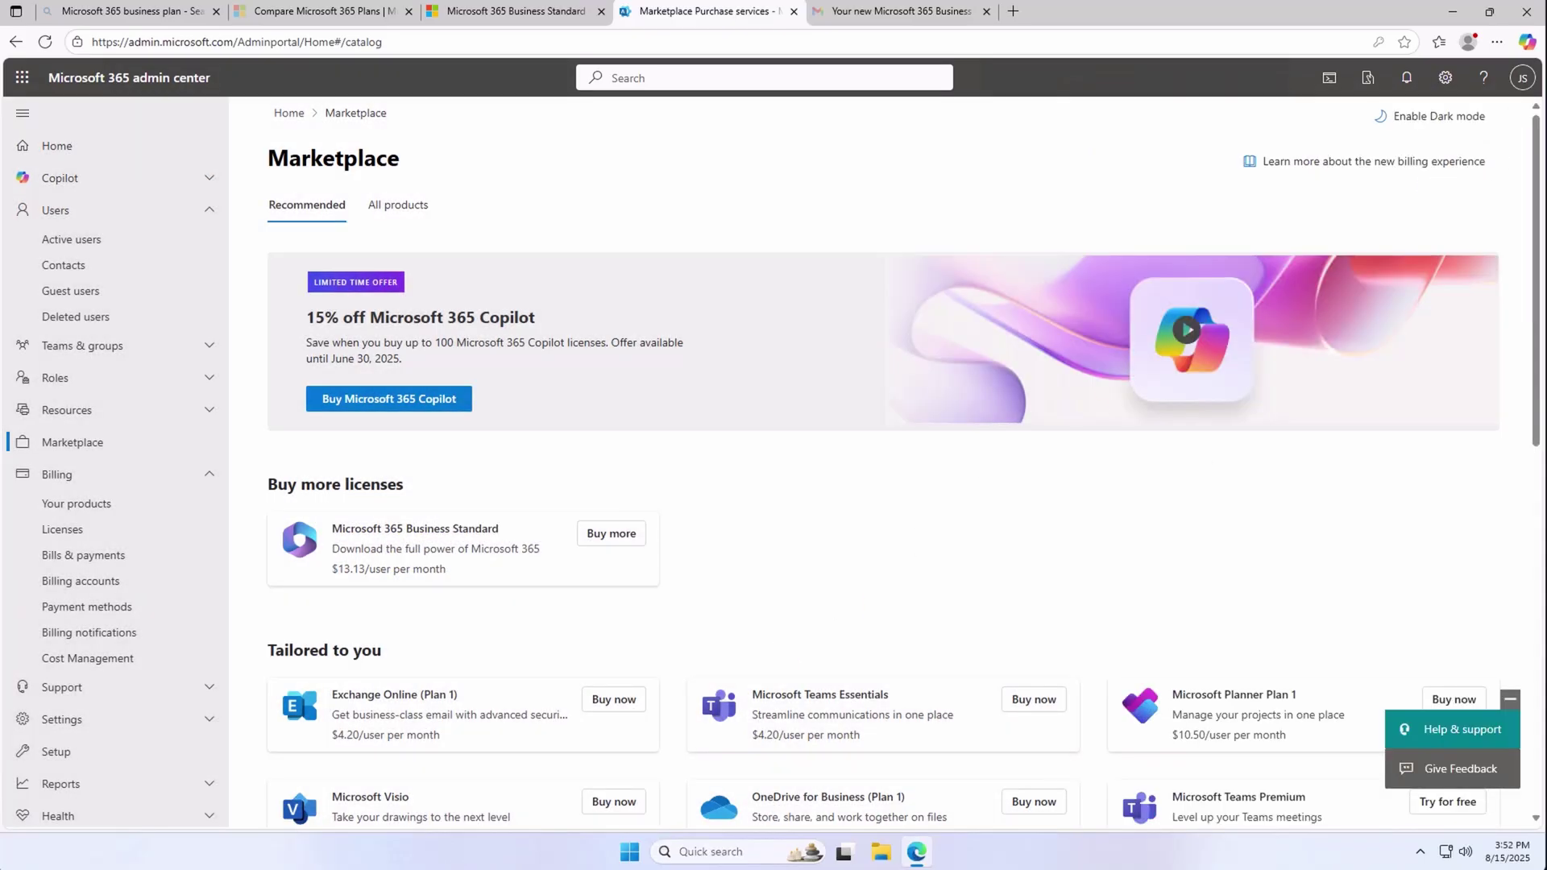
left_click(72, 241)
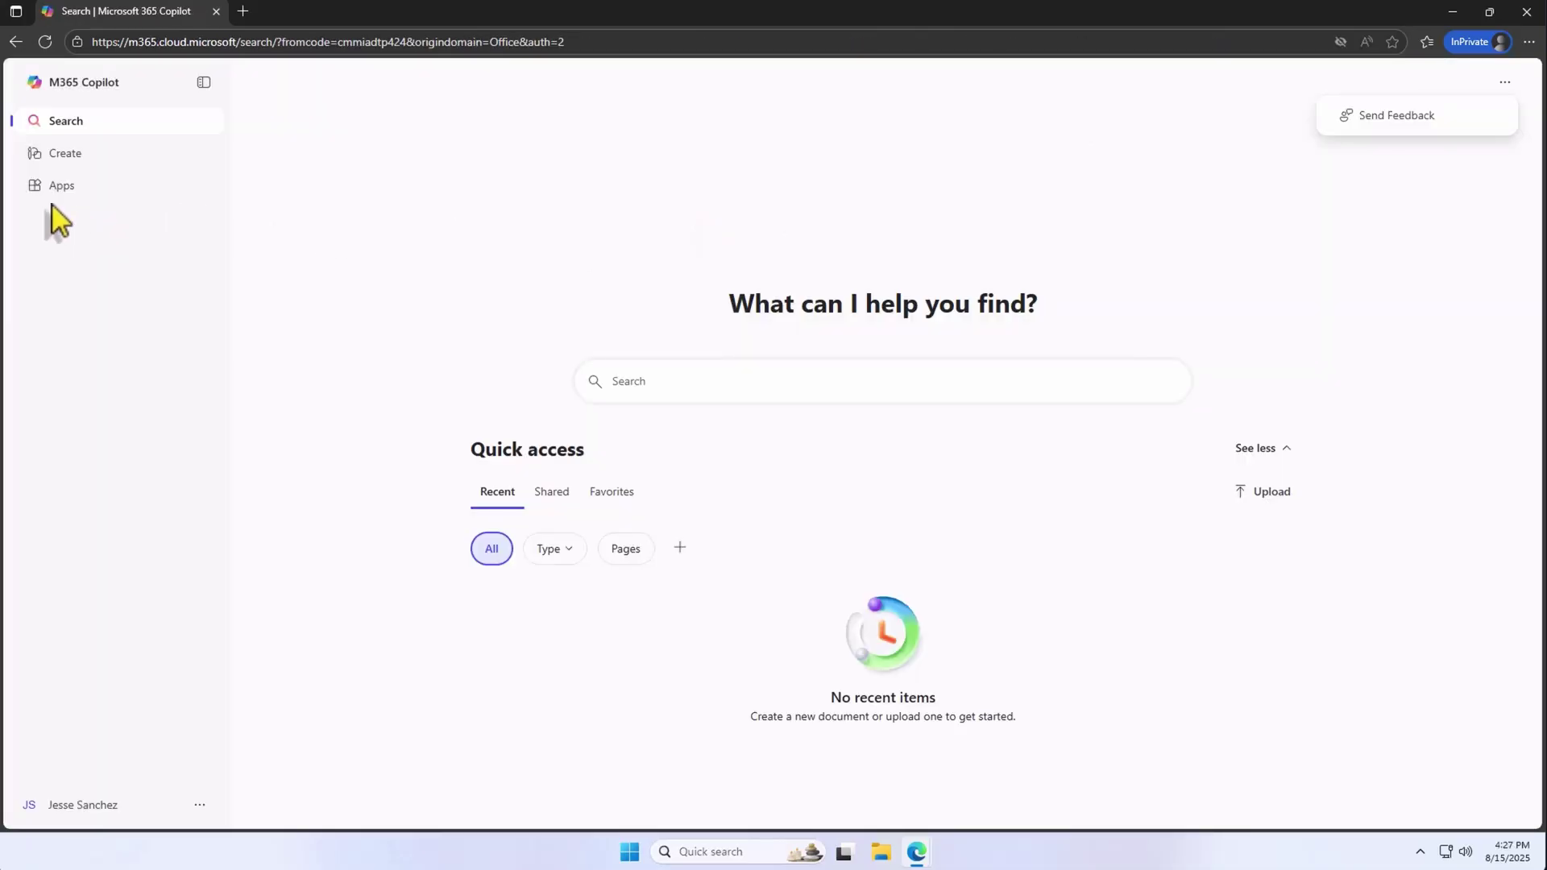
Download the Office installer from the Microsoft 365 apps page and run OfficeSetup.exe
left_click(56, 189)
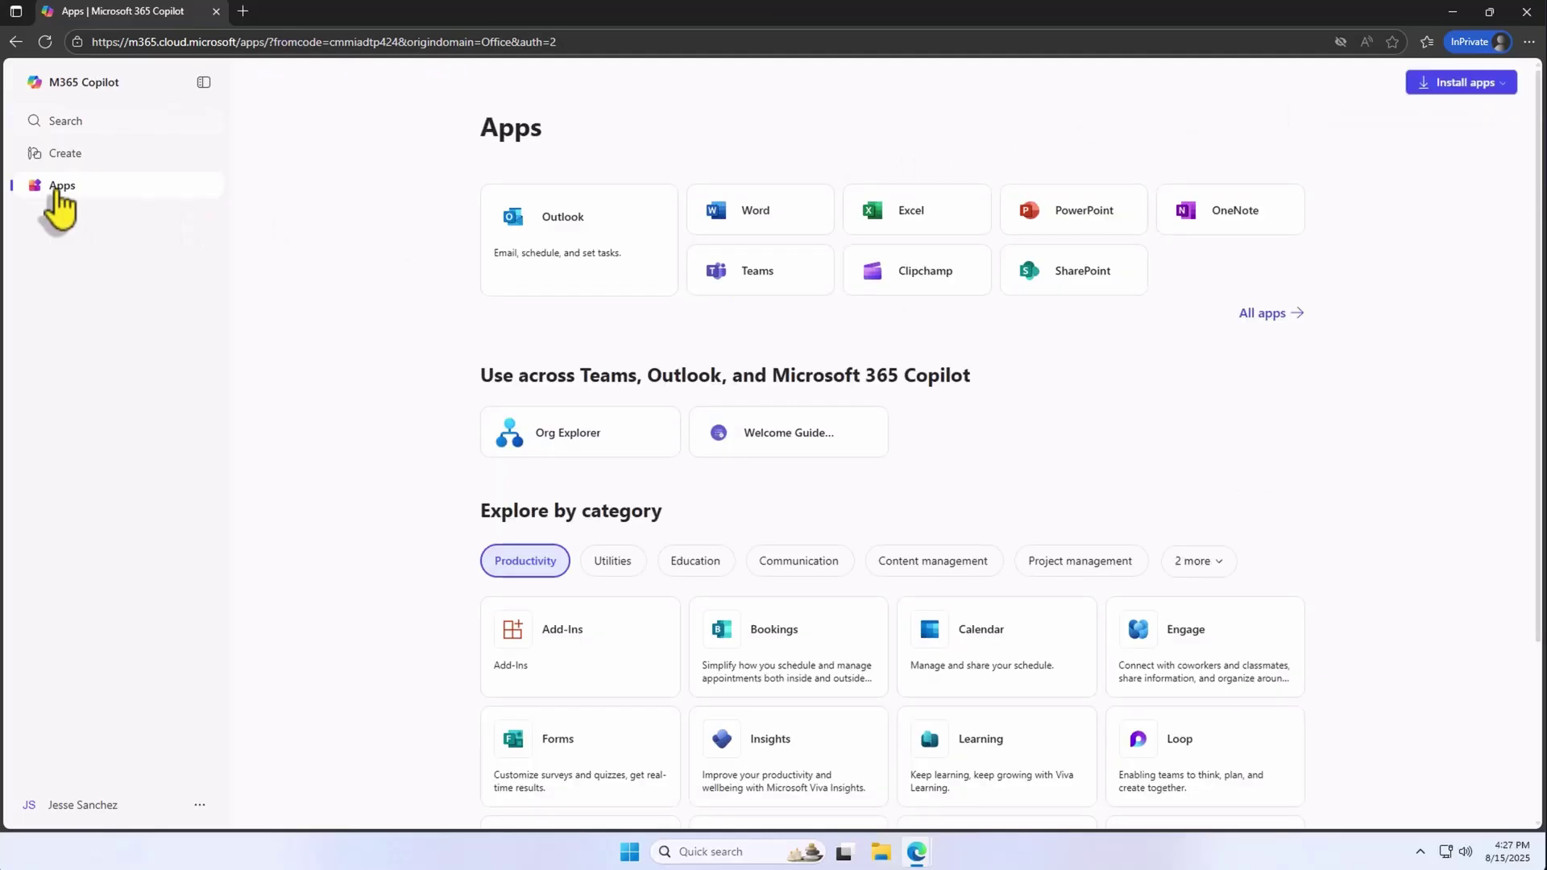
left_click(1477, 82)
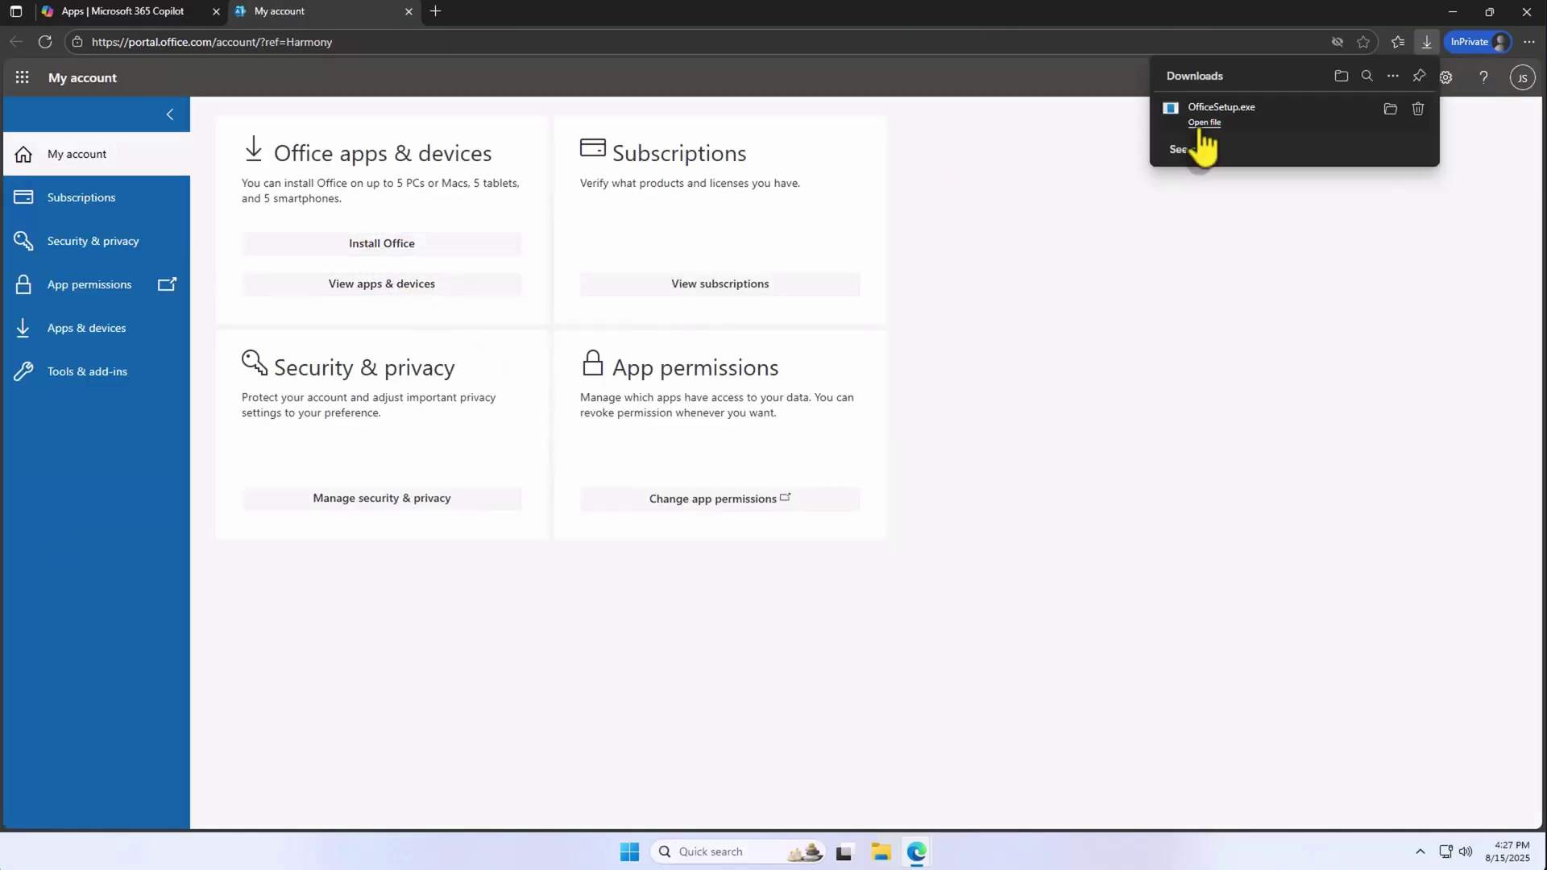
left_click(1204, 124)
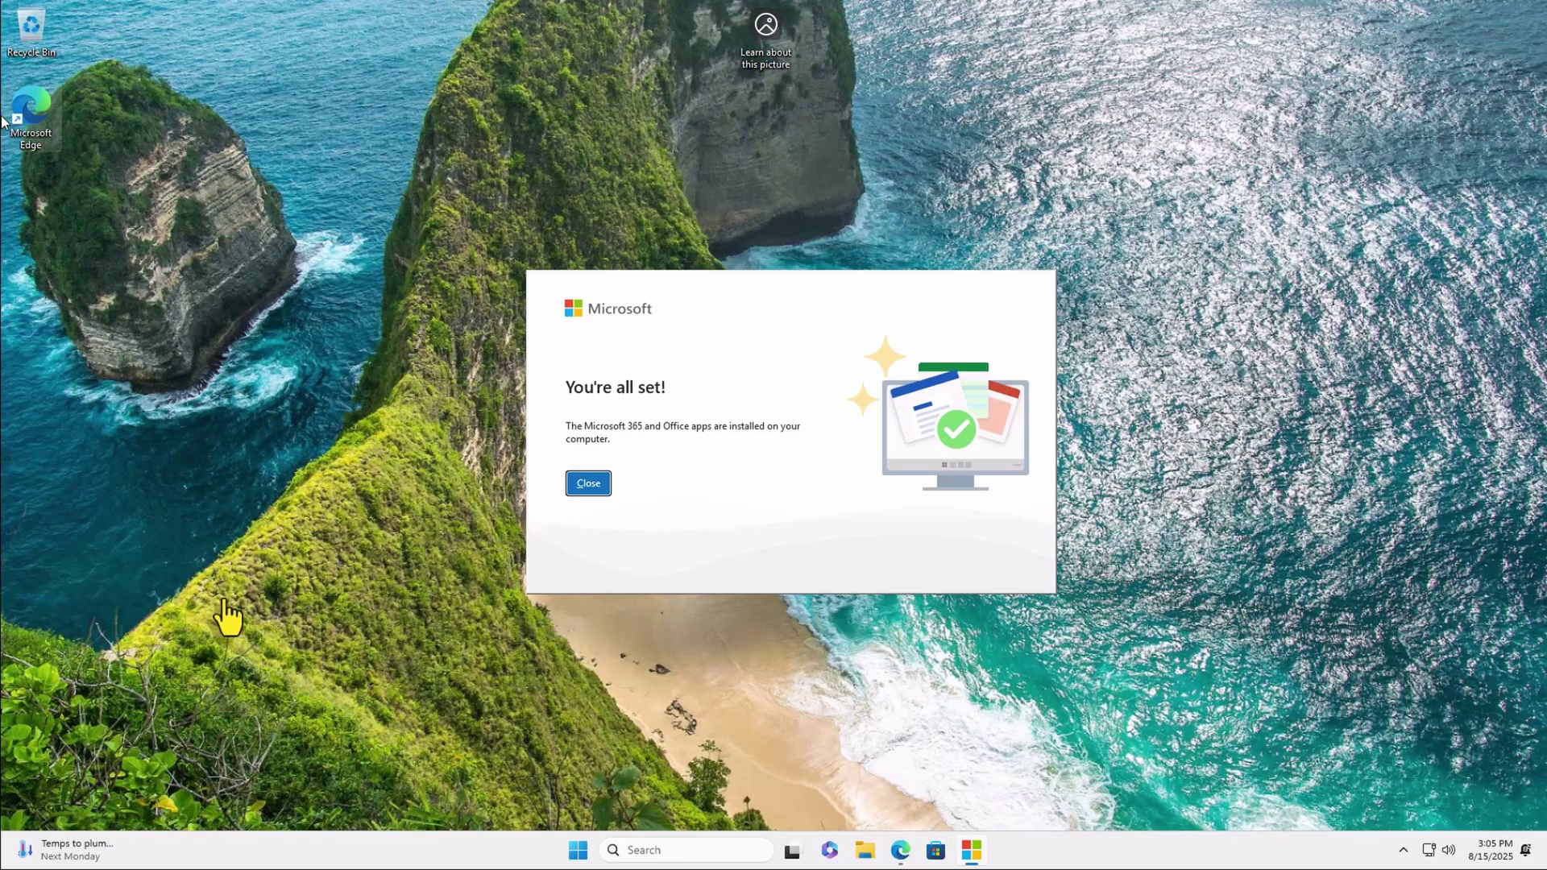
Add the Sales mailbox account to classic Outlook and send it a test email
left_click(588, 484)
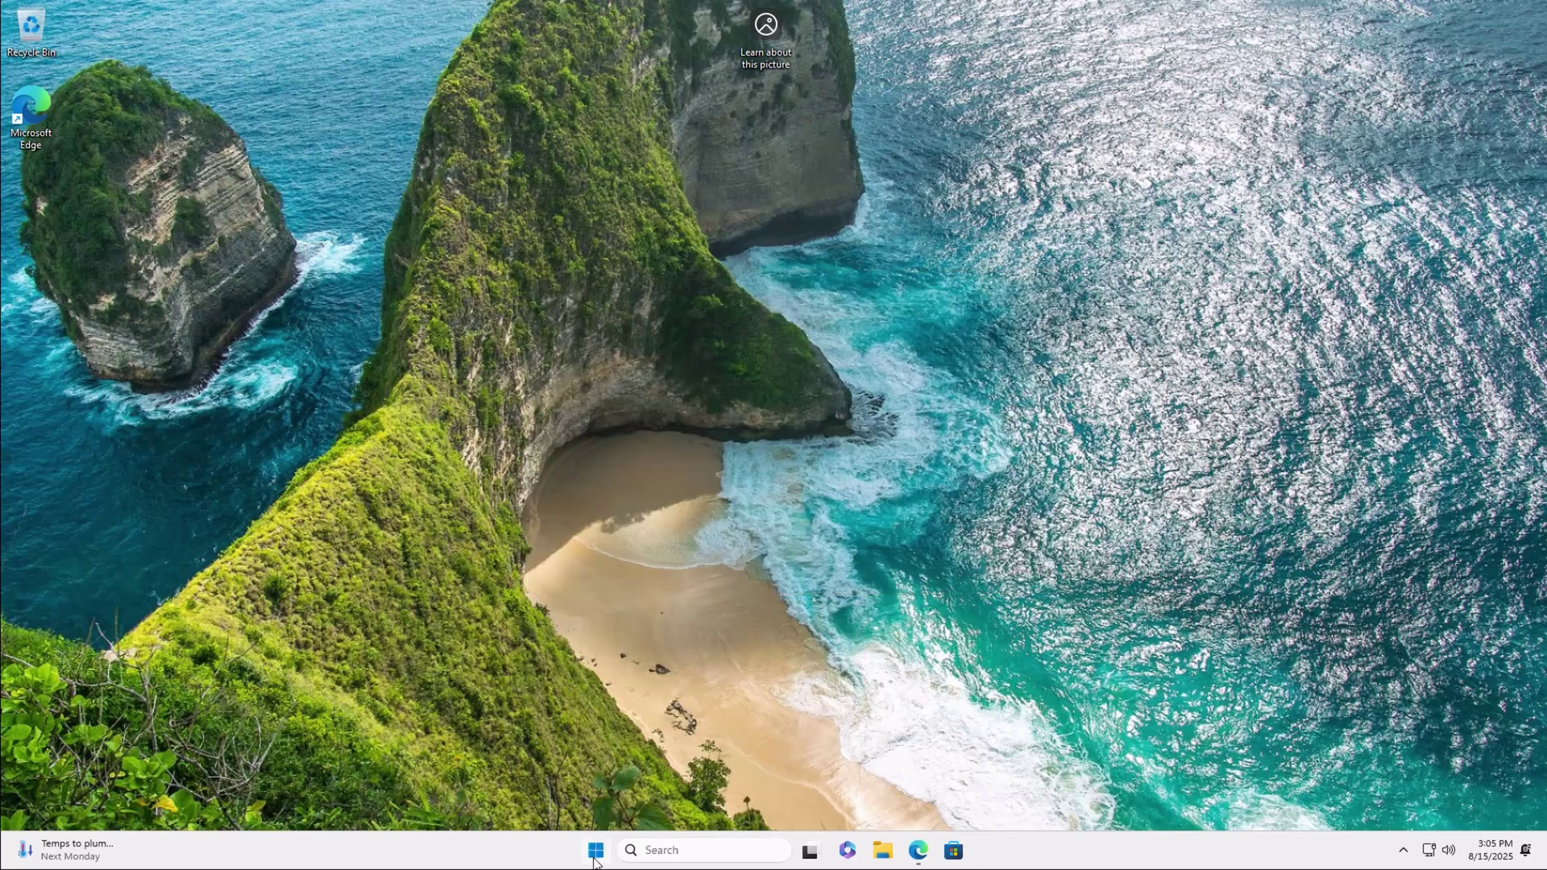
left_click(595, 850)
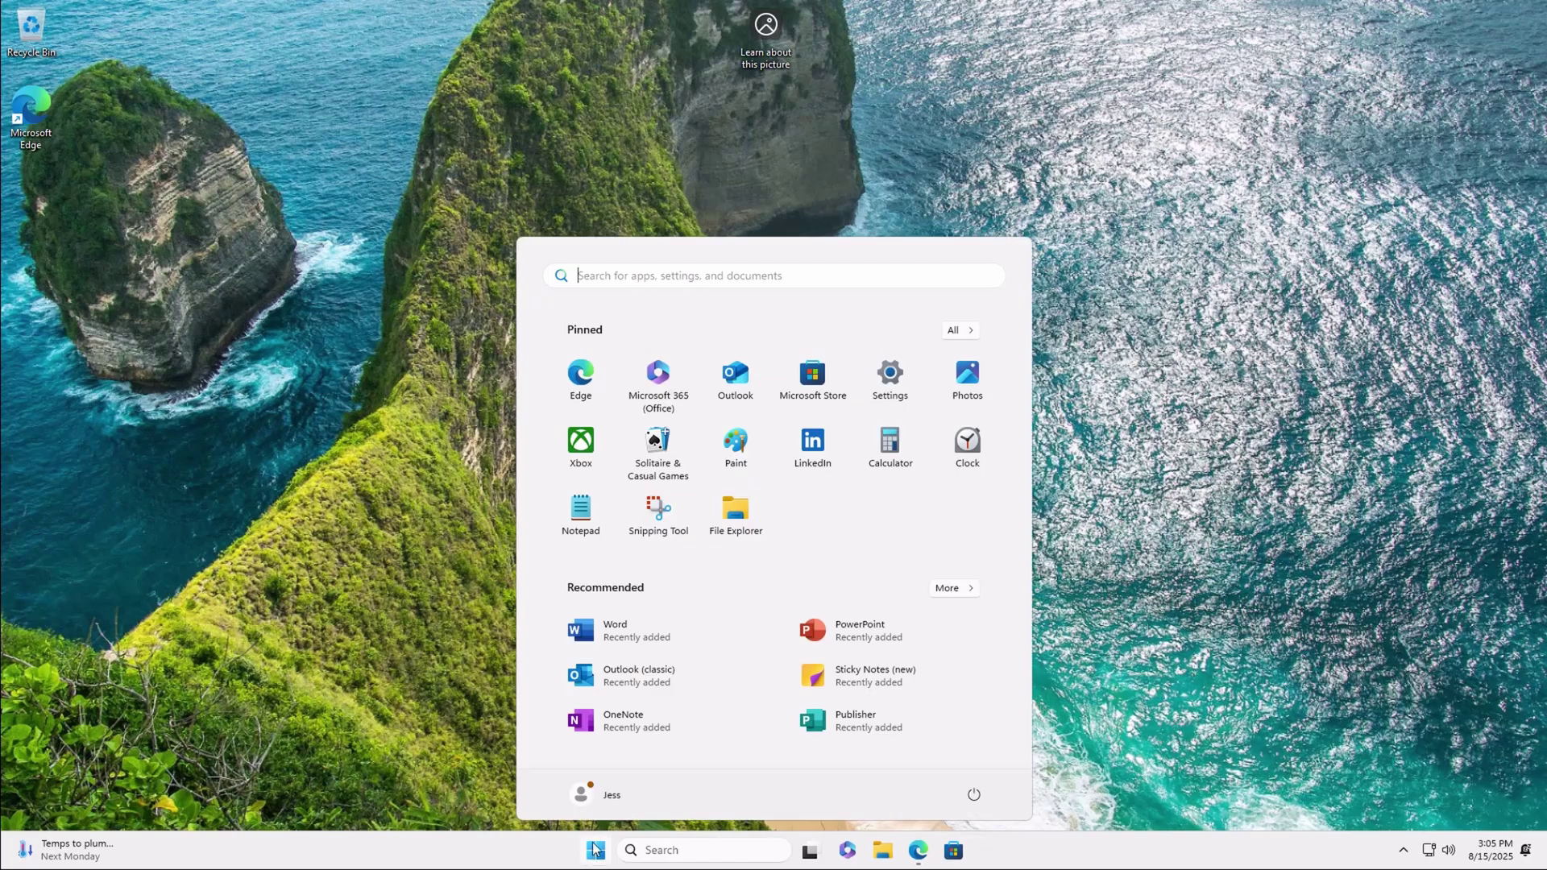
left_click(654, 688)
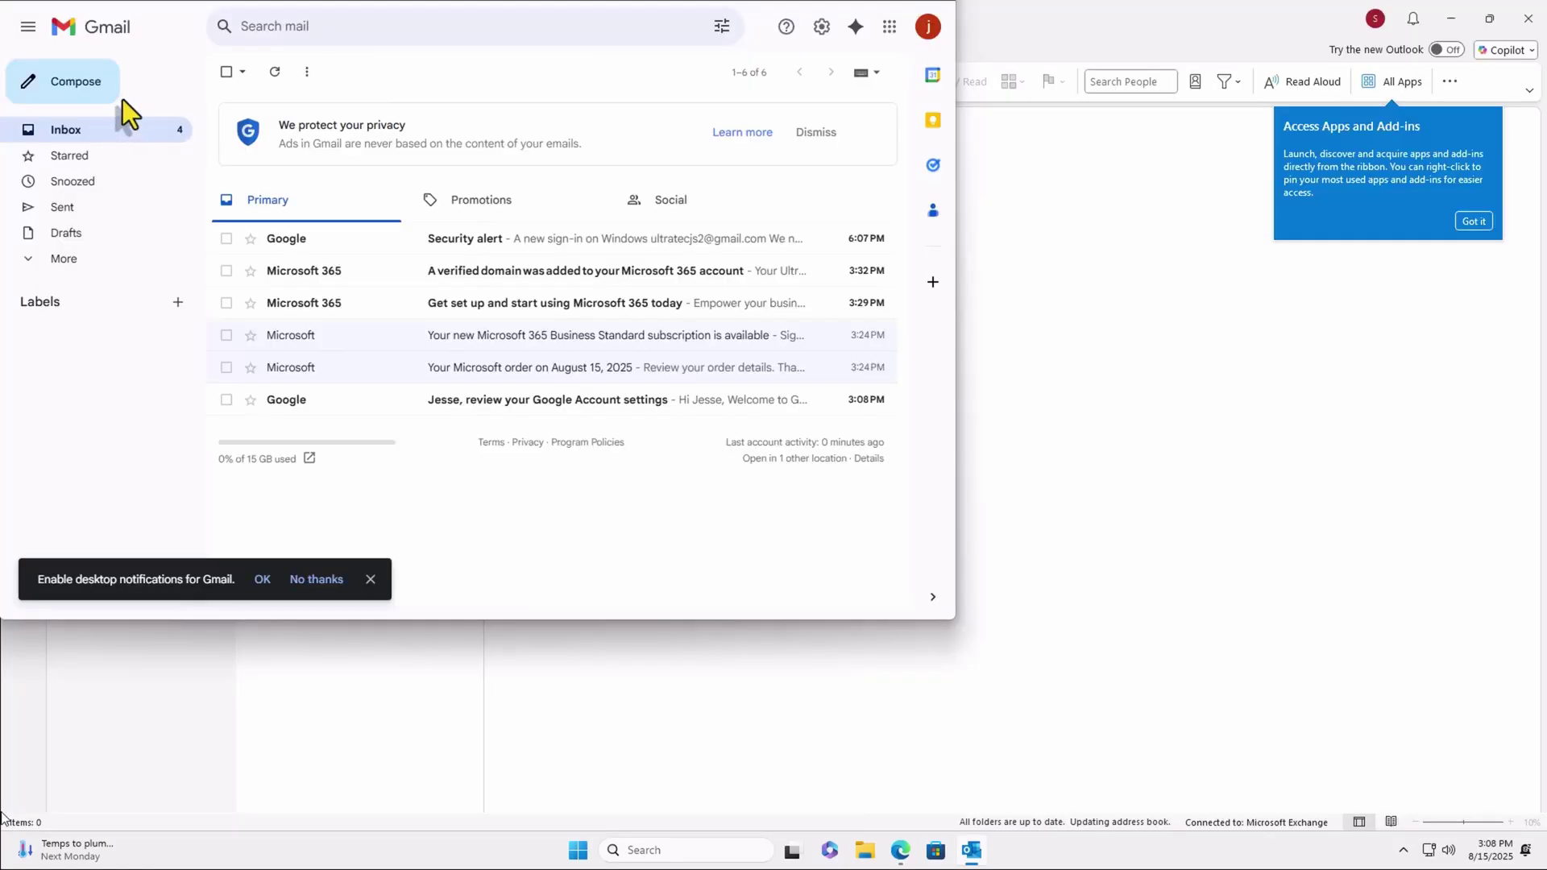
left_click(97, 95)
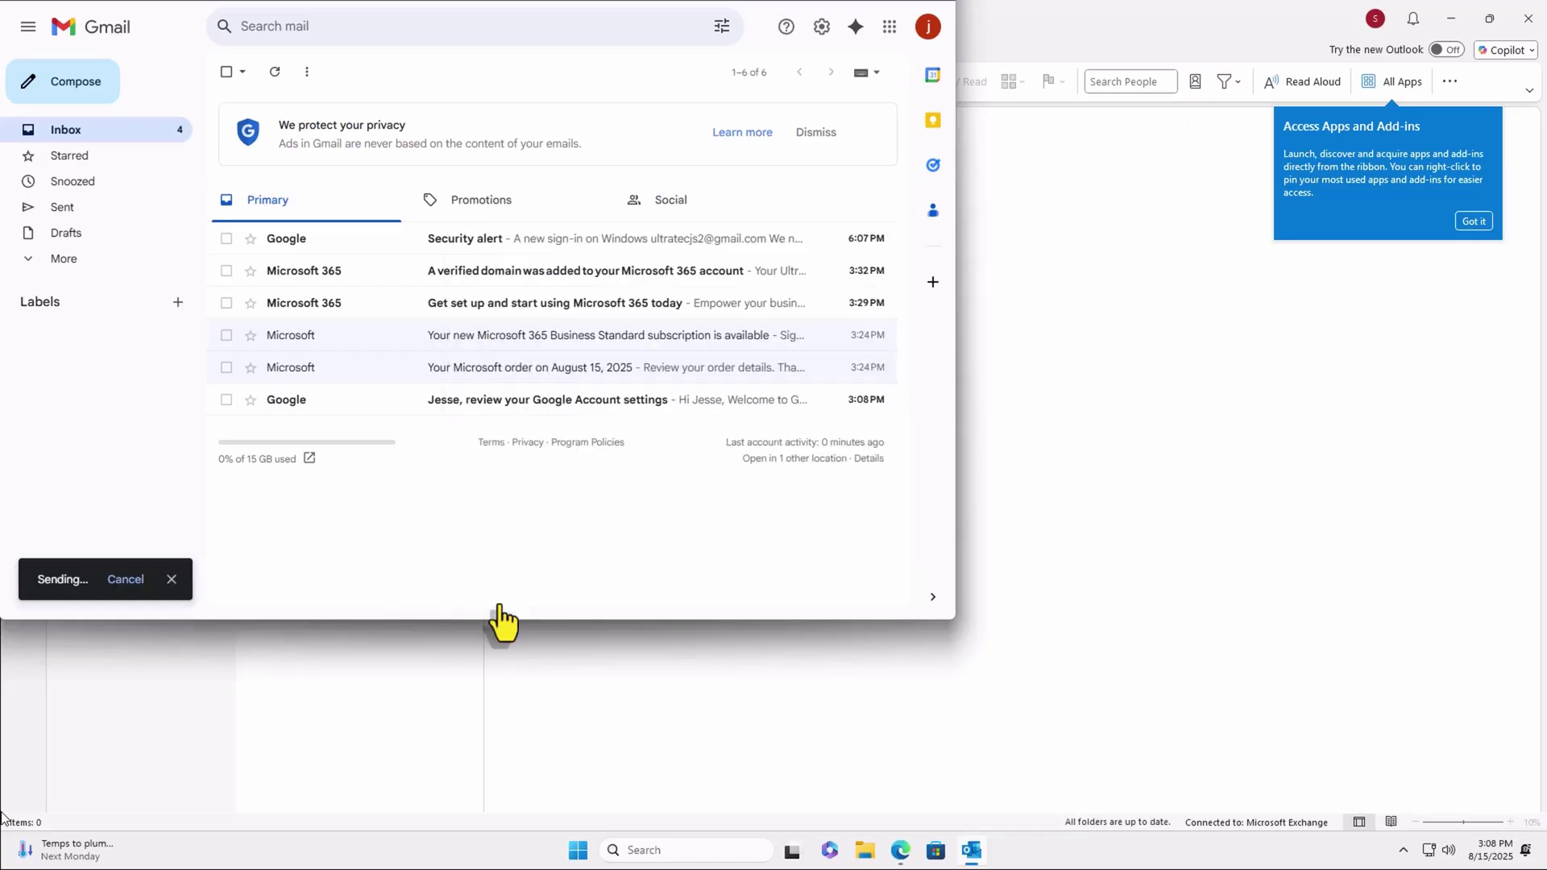
left_click(500, 625)
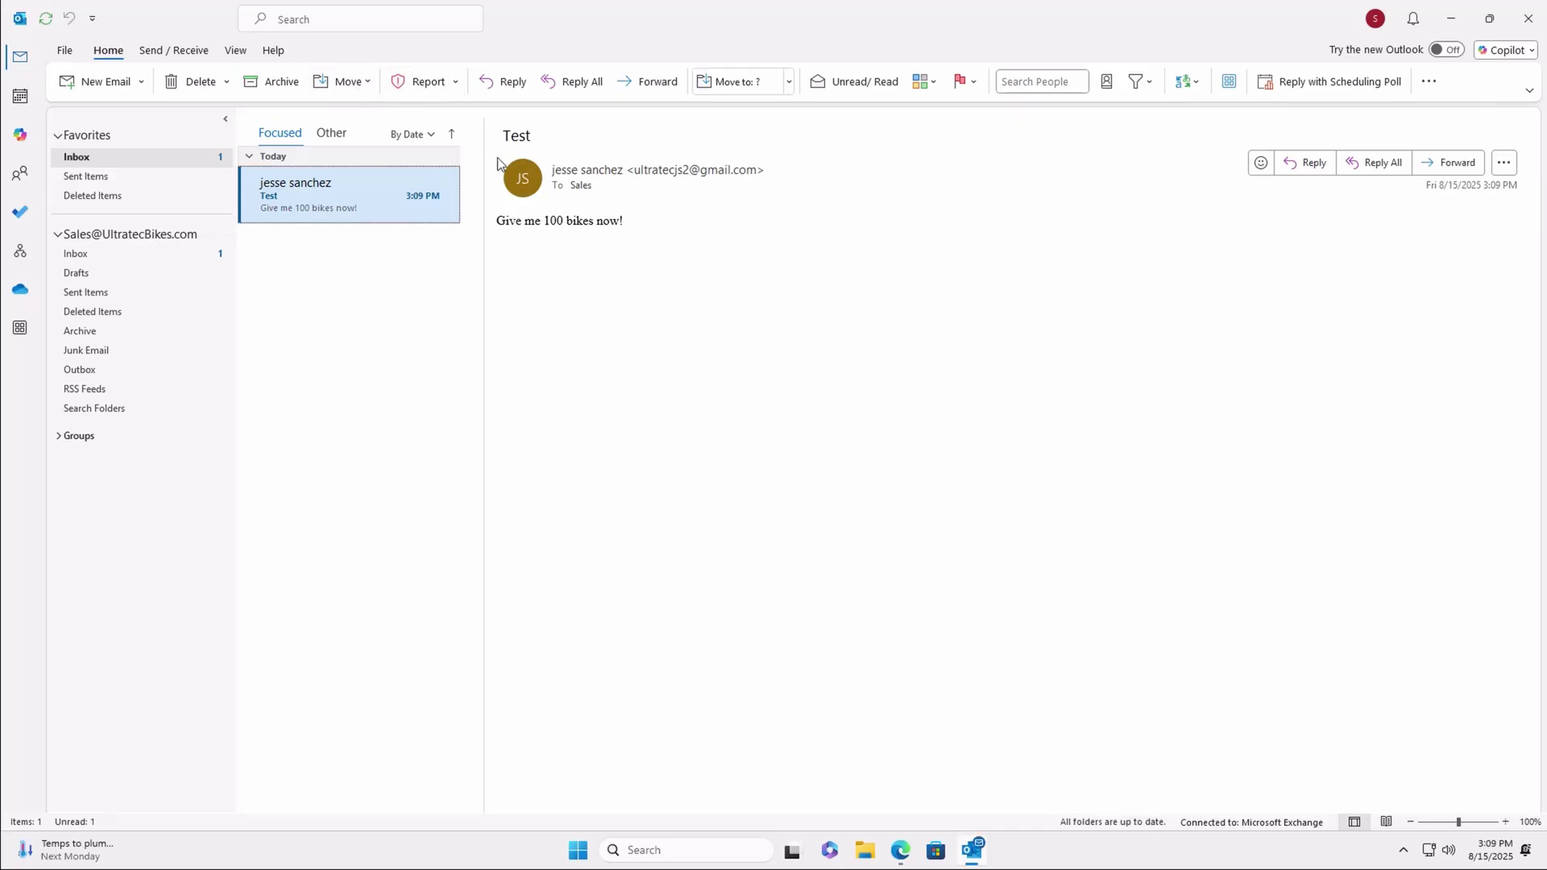
Launch Word, then find Excel through Start search and launch it
key("super")
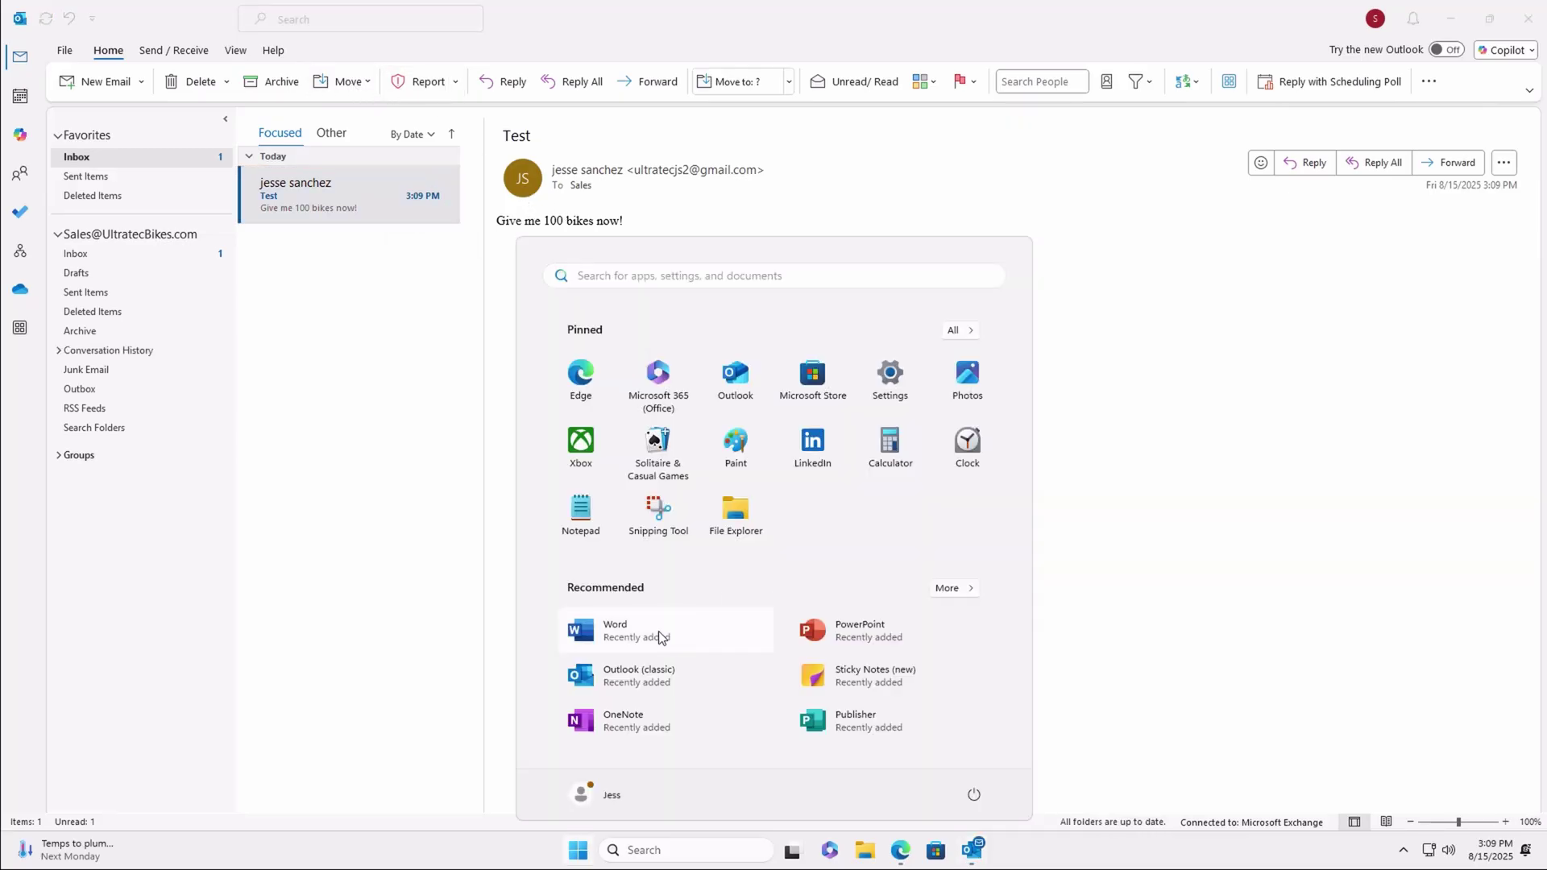
left_click(659, 633)
key("super")
type("exce")
left_click(572, 397)
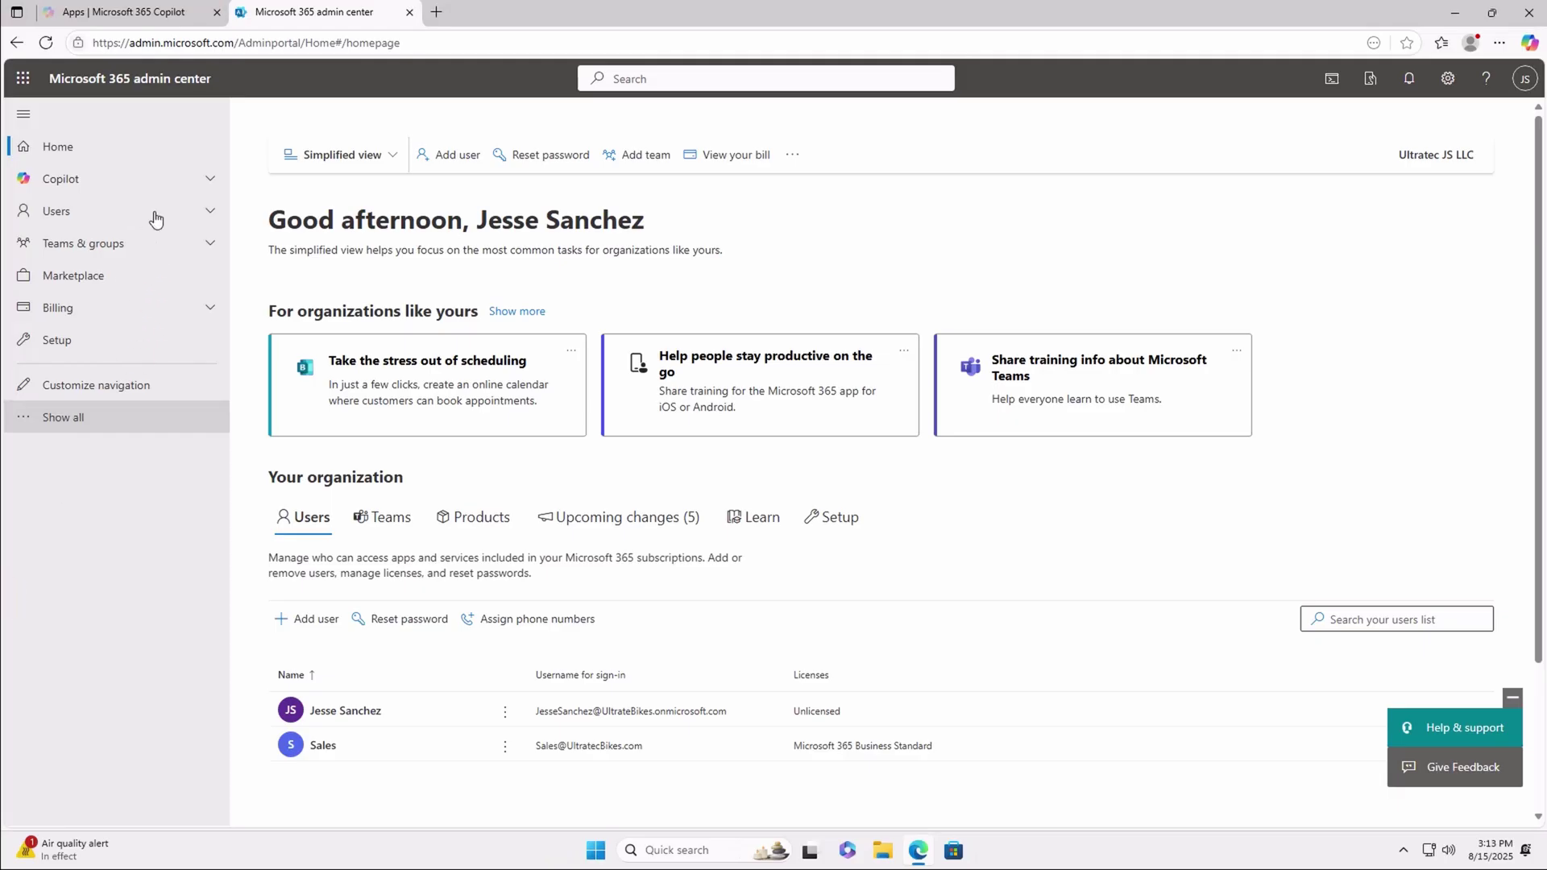
Reset the Sales user's password from Active users, then show all admin navigation entries
left_click(99, 213)
left_click(80, 239)
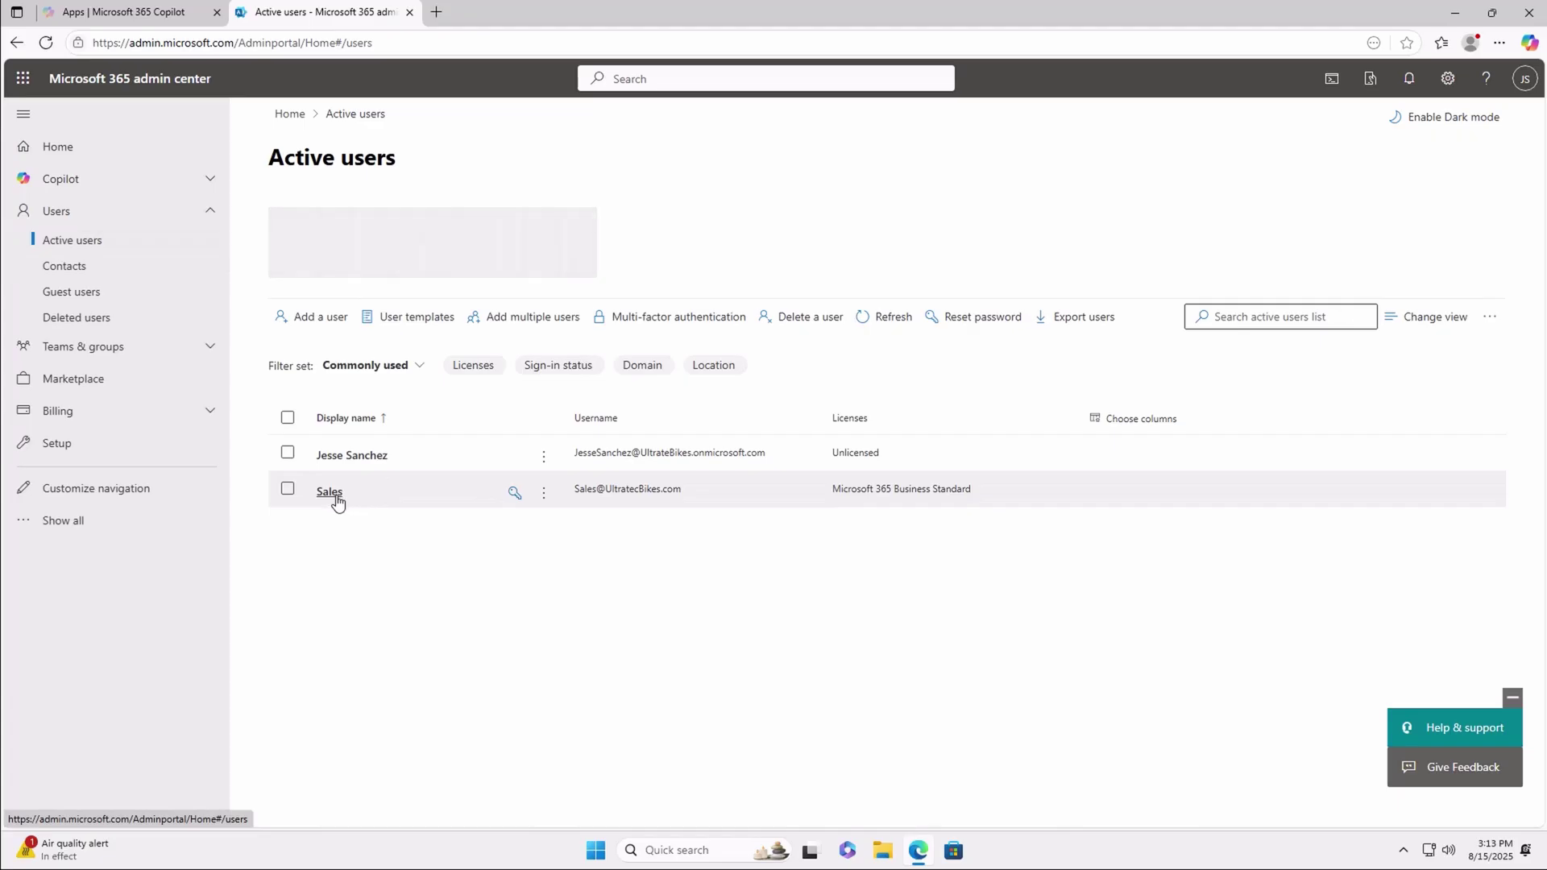
left_click(331, 511)
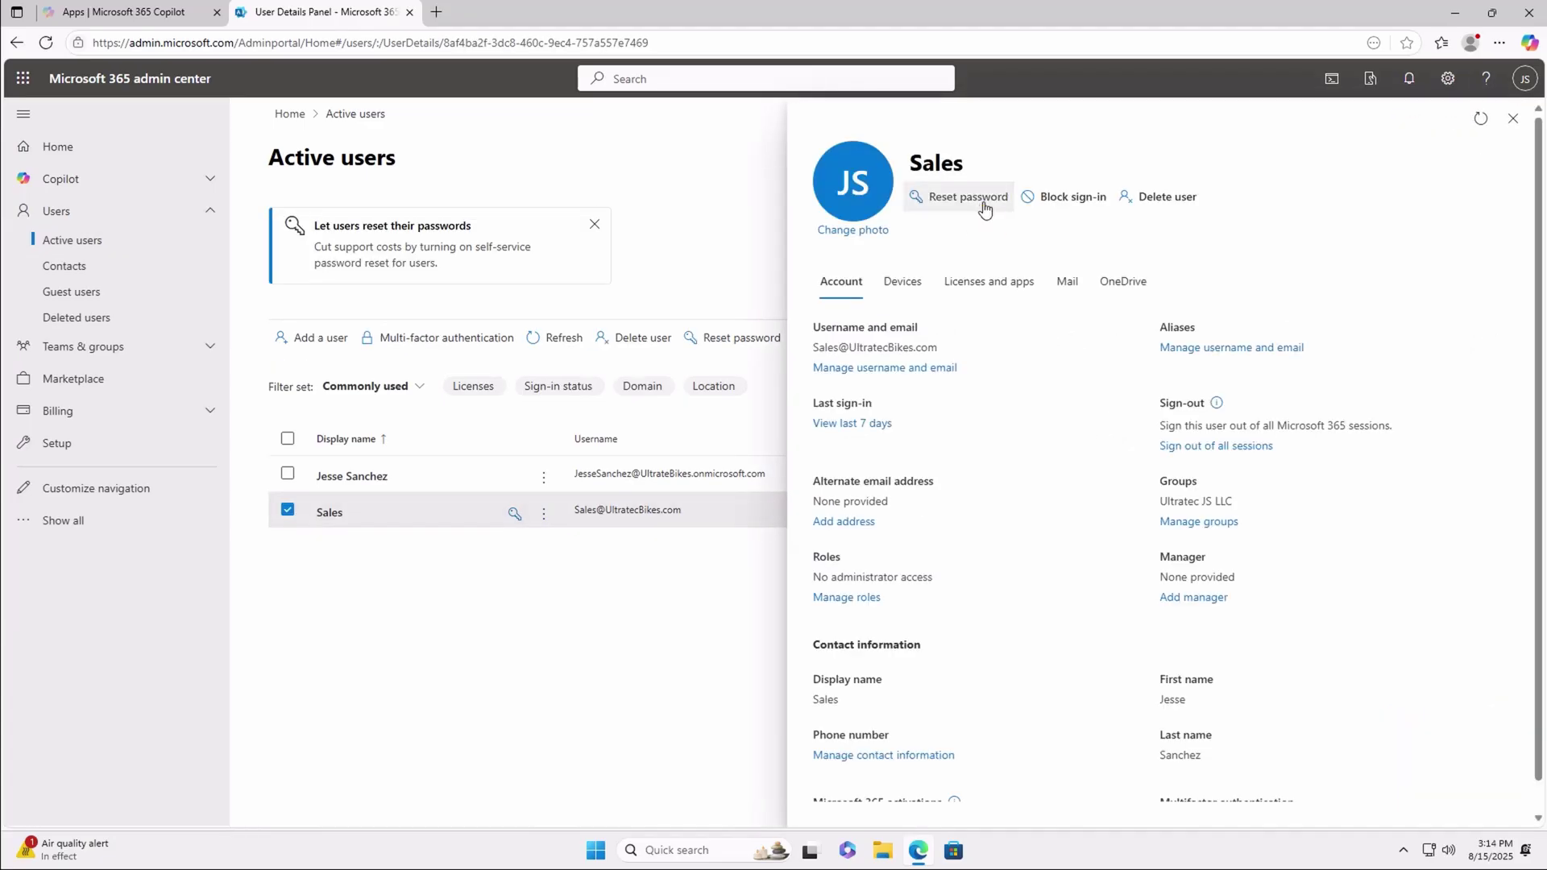
left_click(968, 197)
left_click(852, 804)
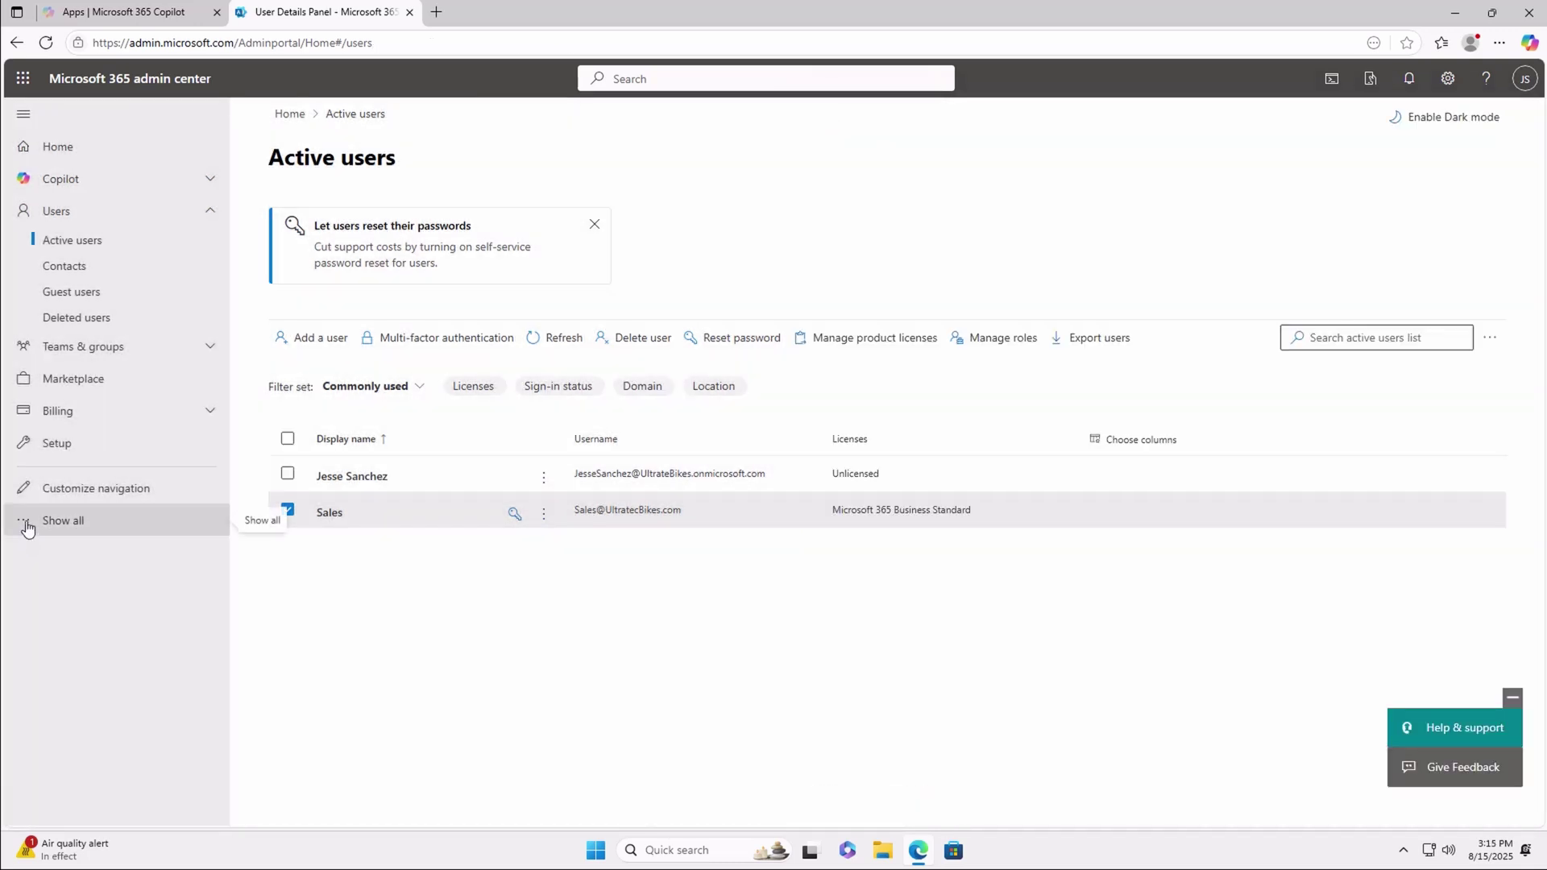
left_click(29, 521)
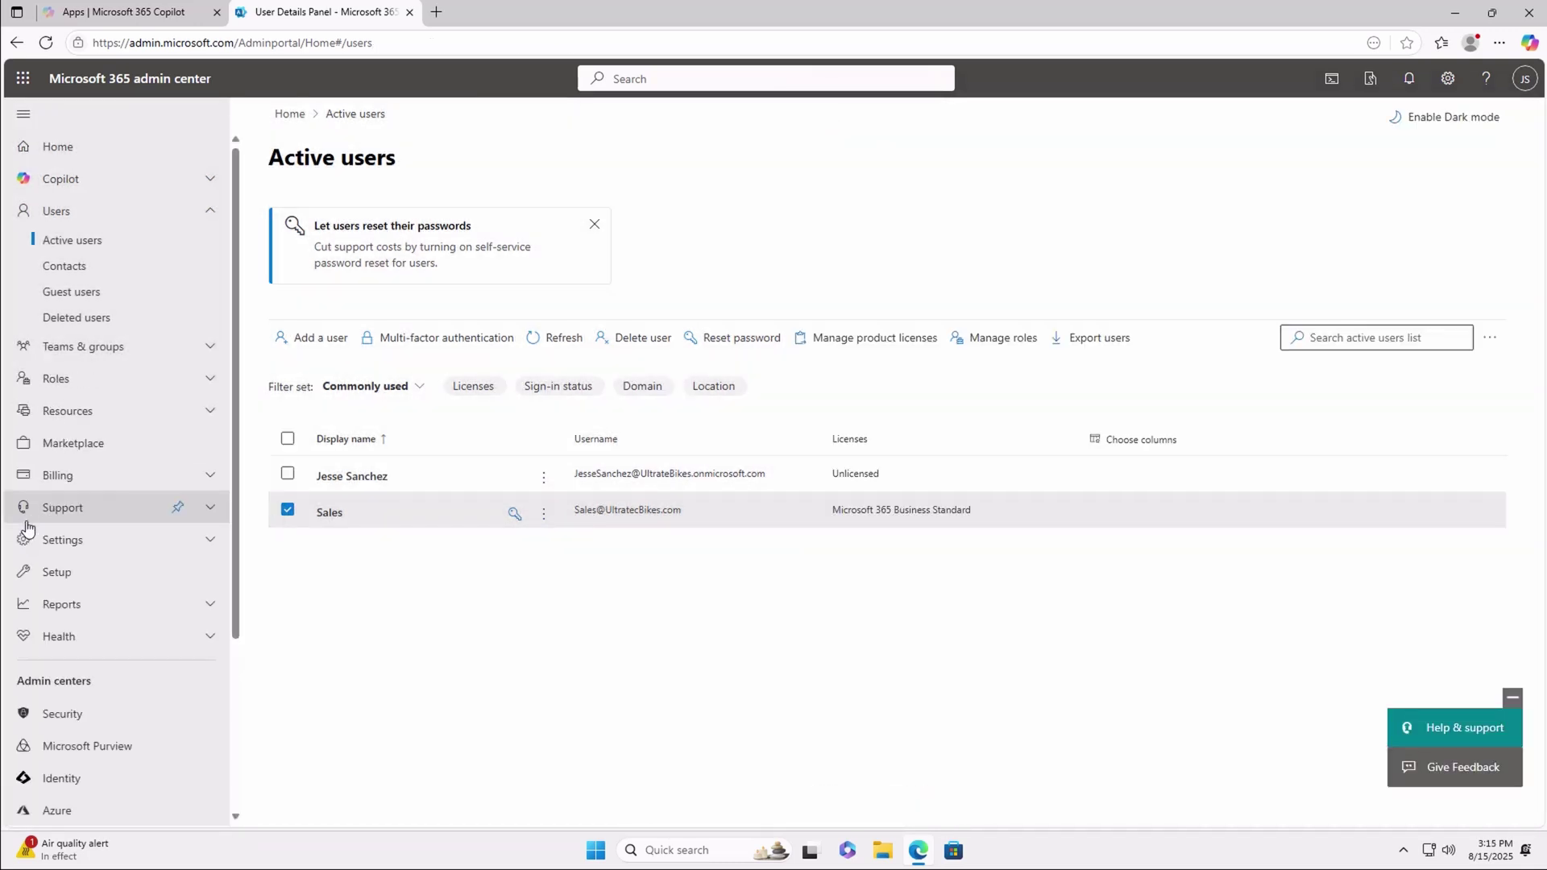
scroll(35, 540, "down", 3)
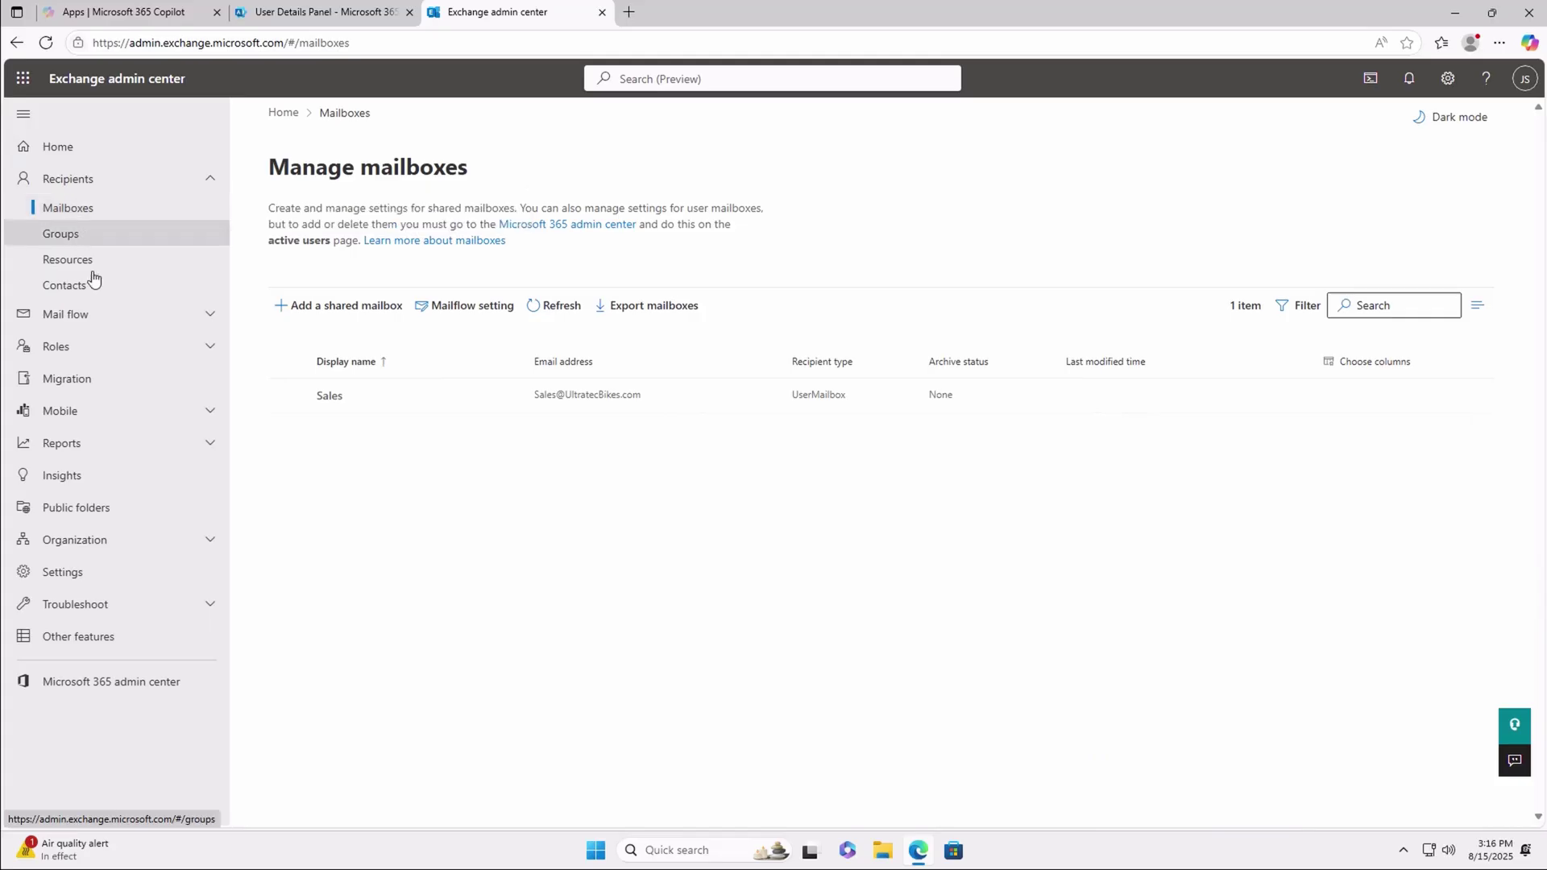
Convert the Sales mailbox to a shared mailbox and open its details to verify
left_click(288, 396)
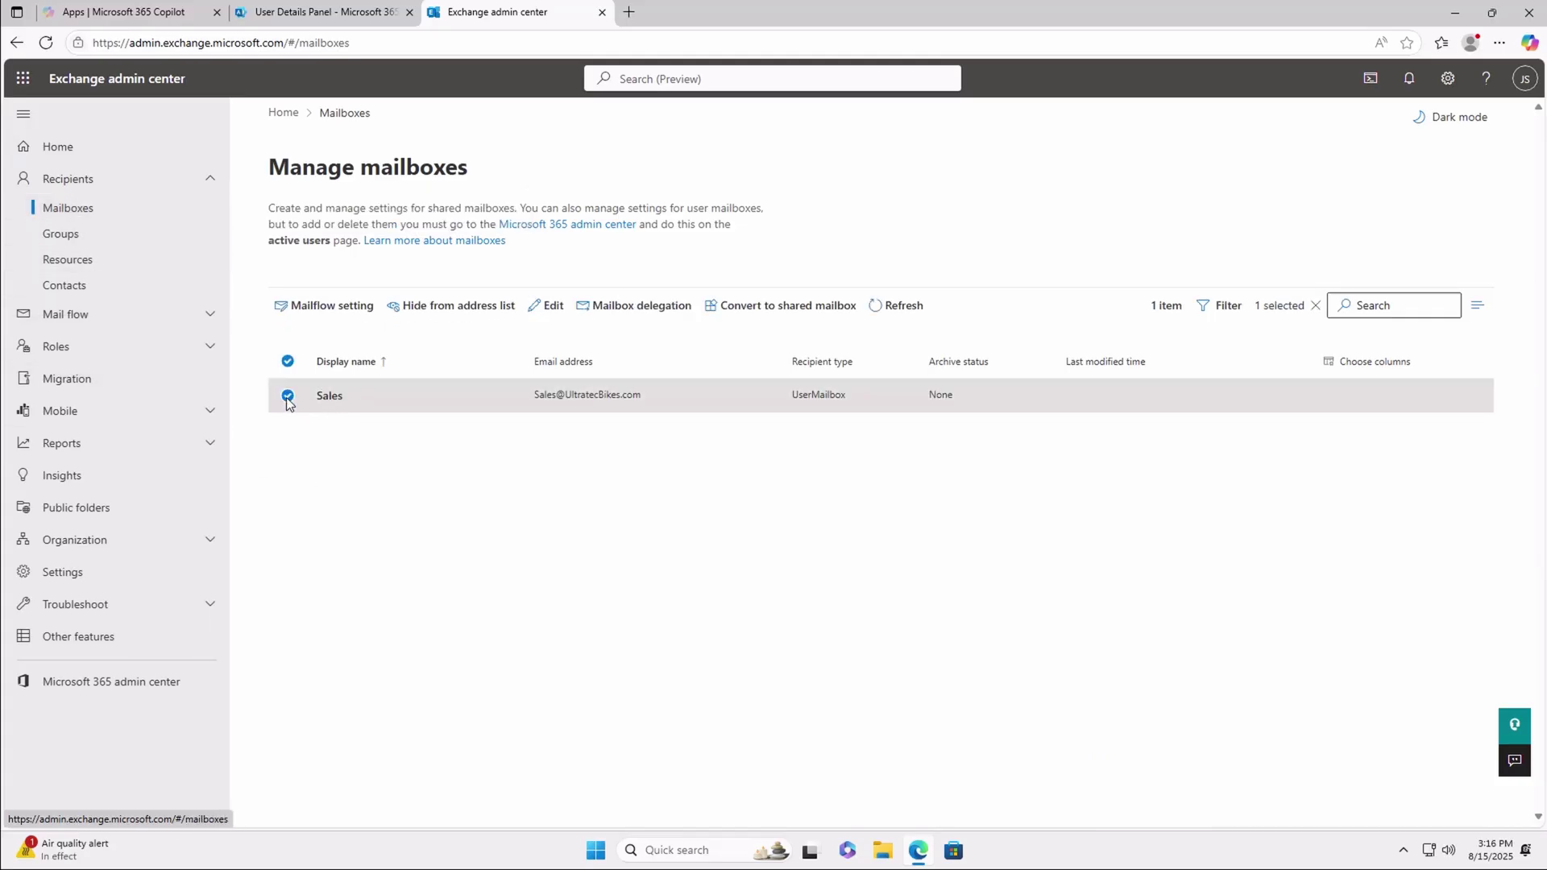
left_click(754, 314)
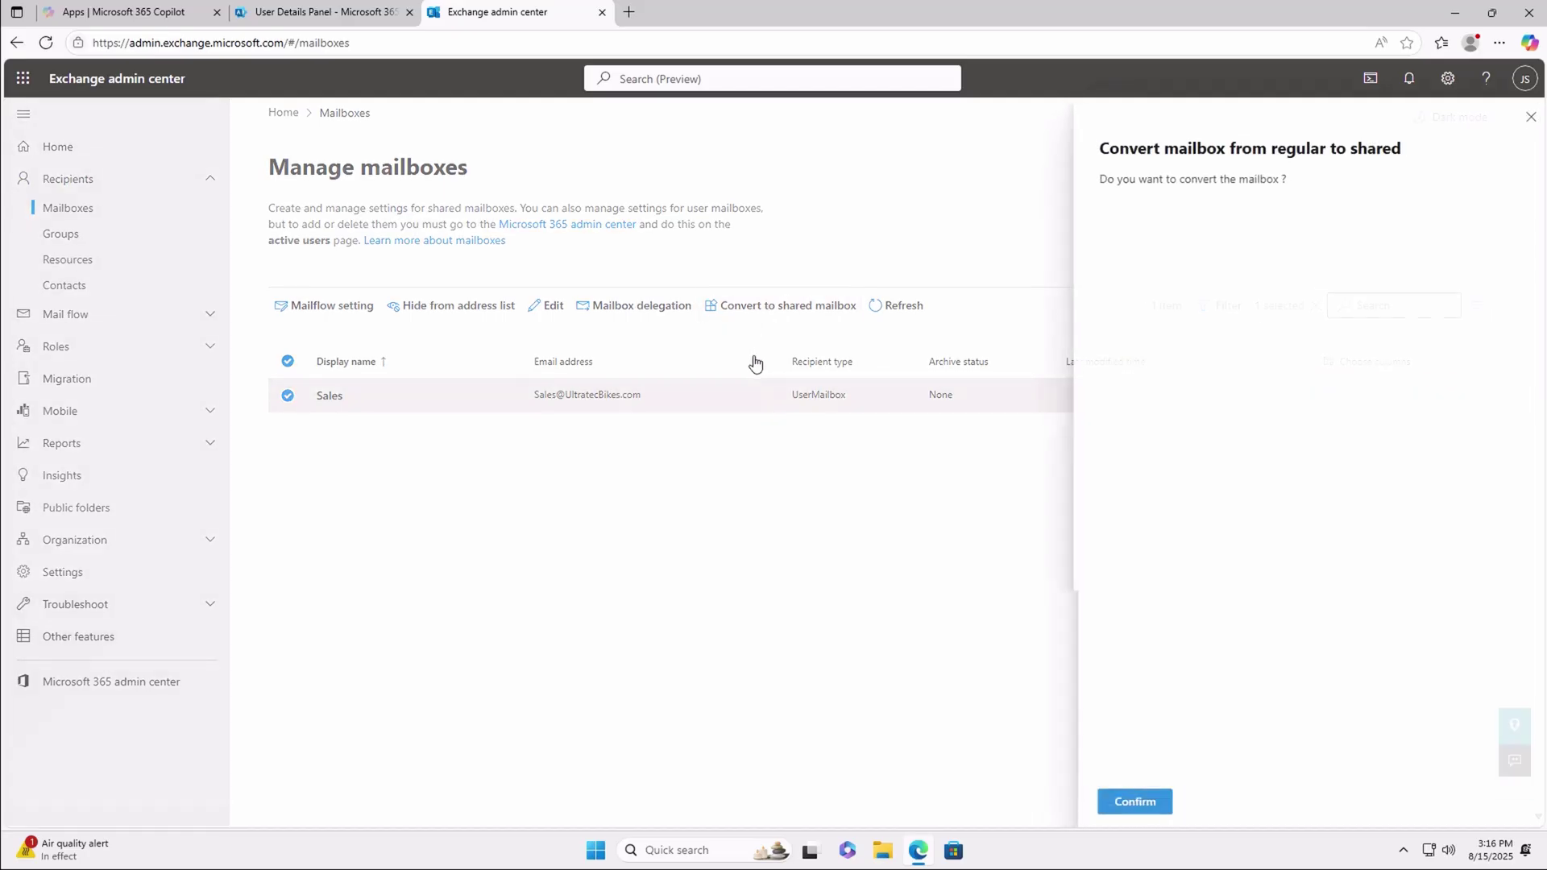
left_click(1128, 802)
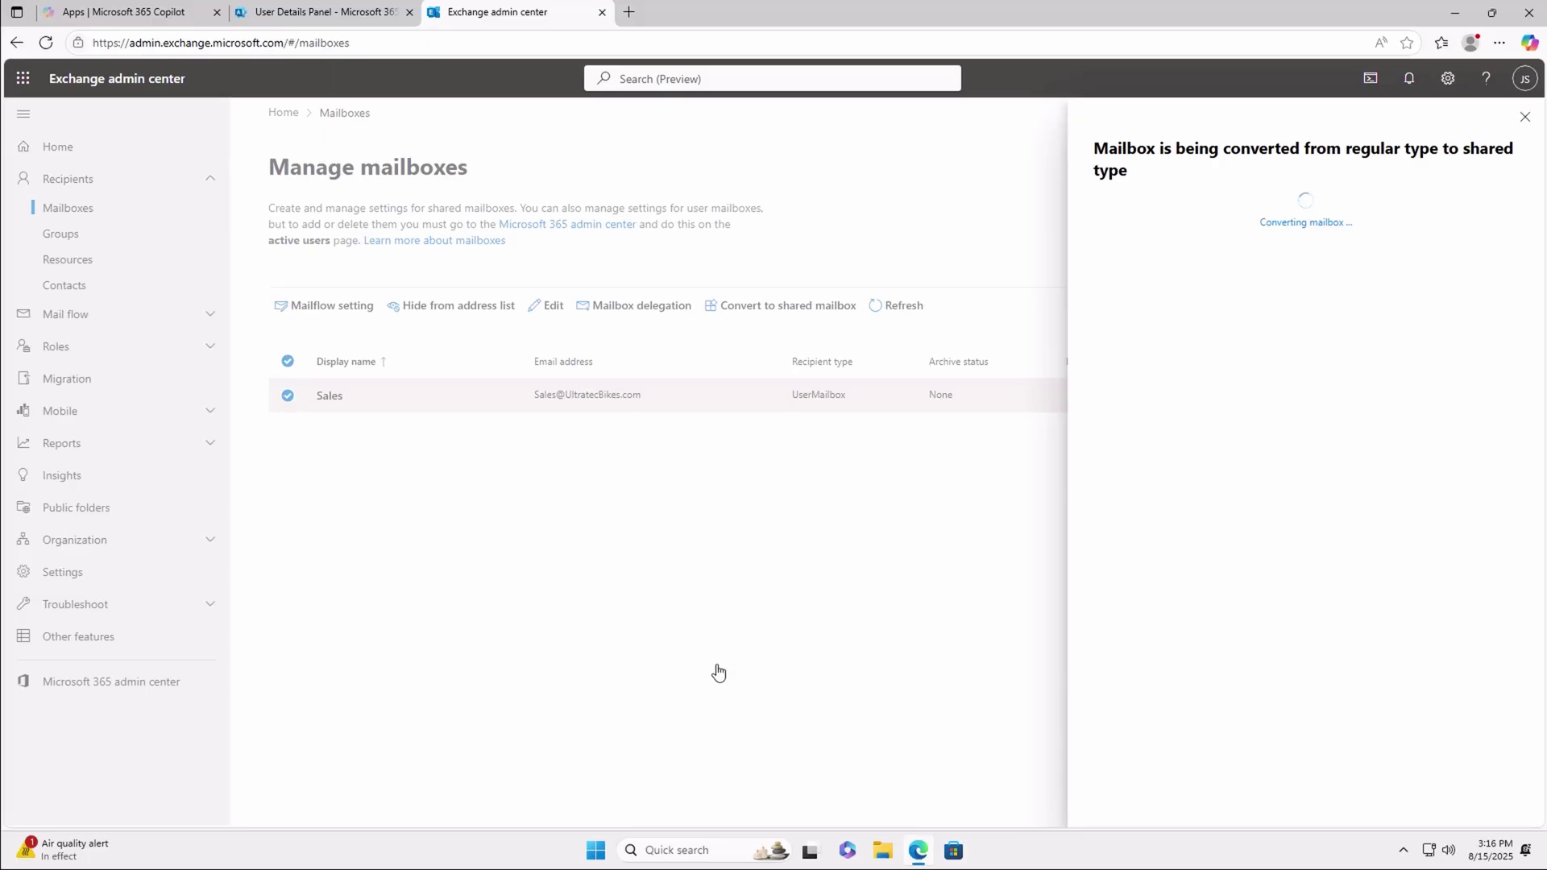
left_click(1525, 121)
left_click(331, 399)
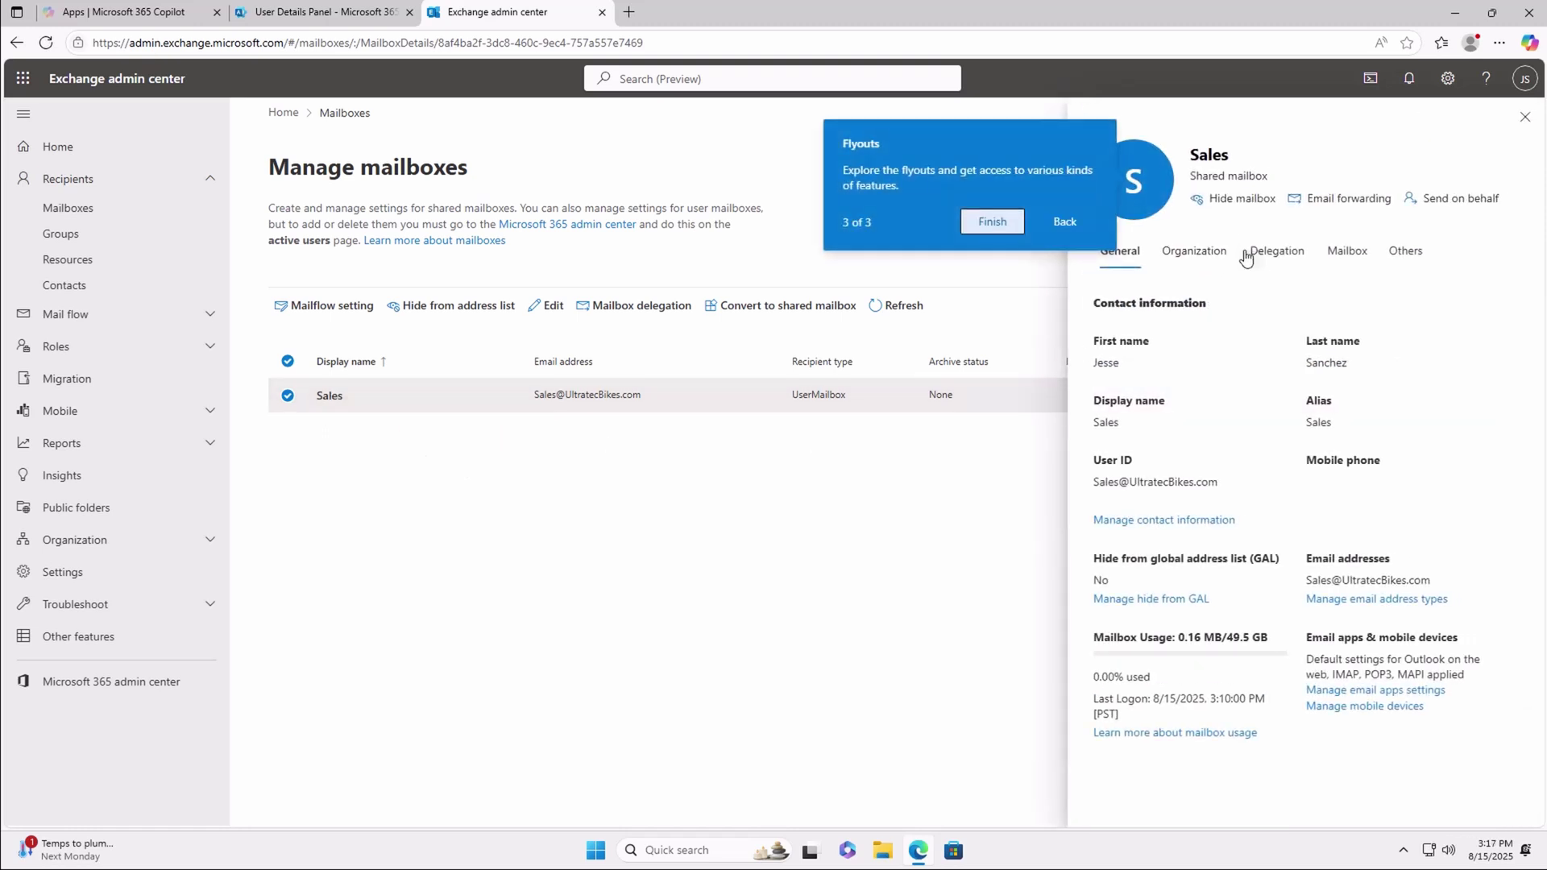
left_click(1275, 257)
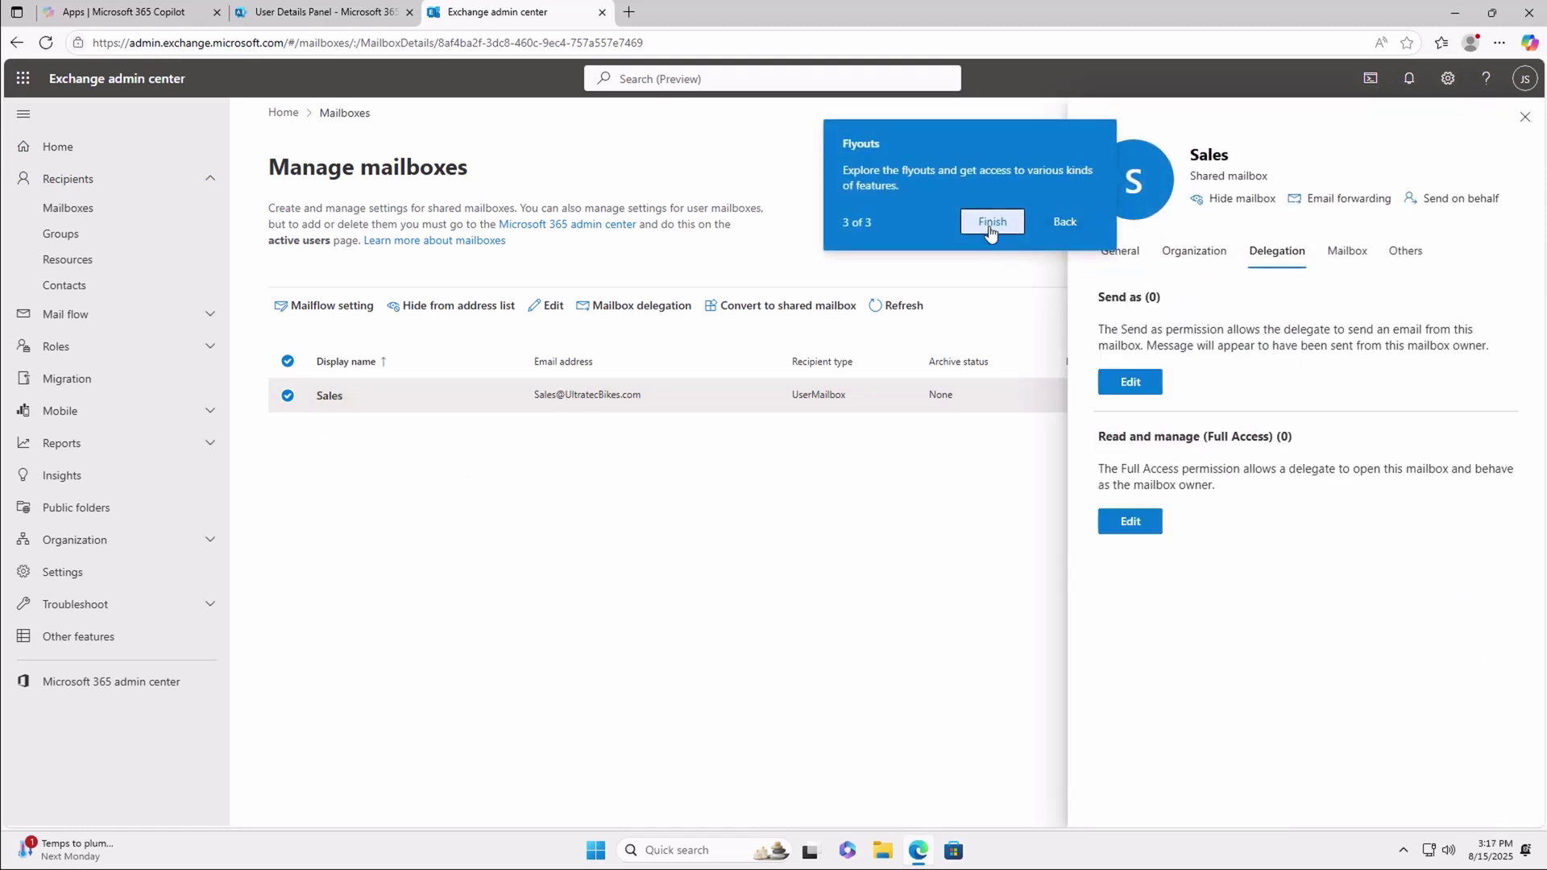
left_click(990, 223)
left_click(1129, 521)
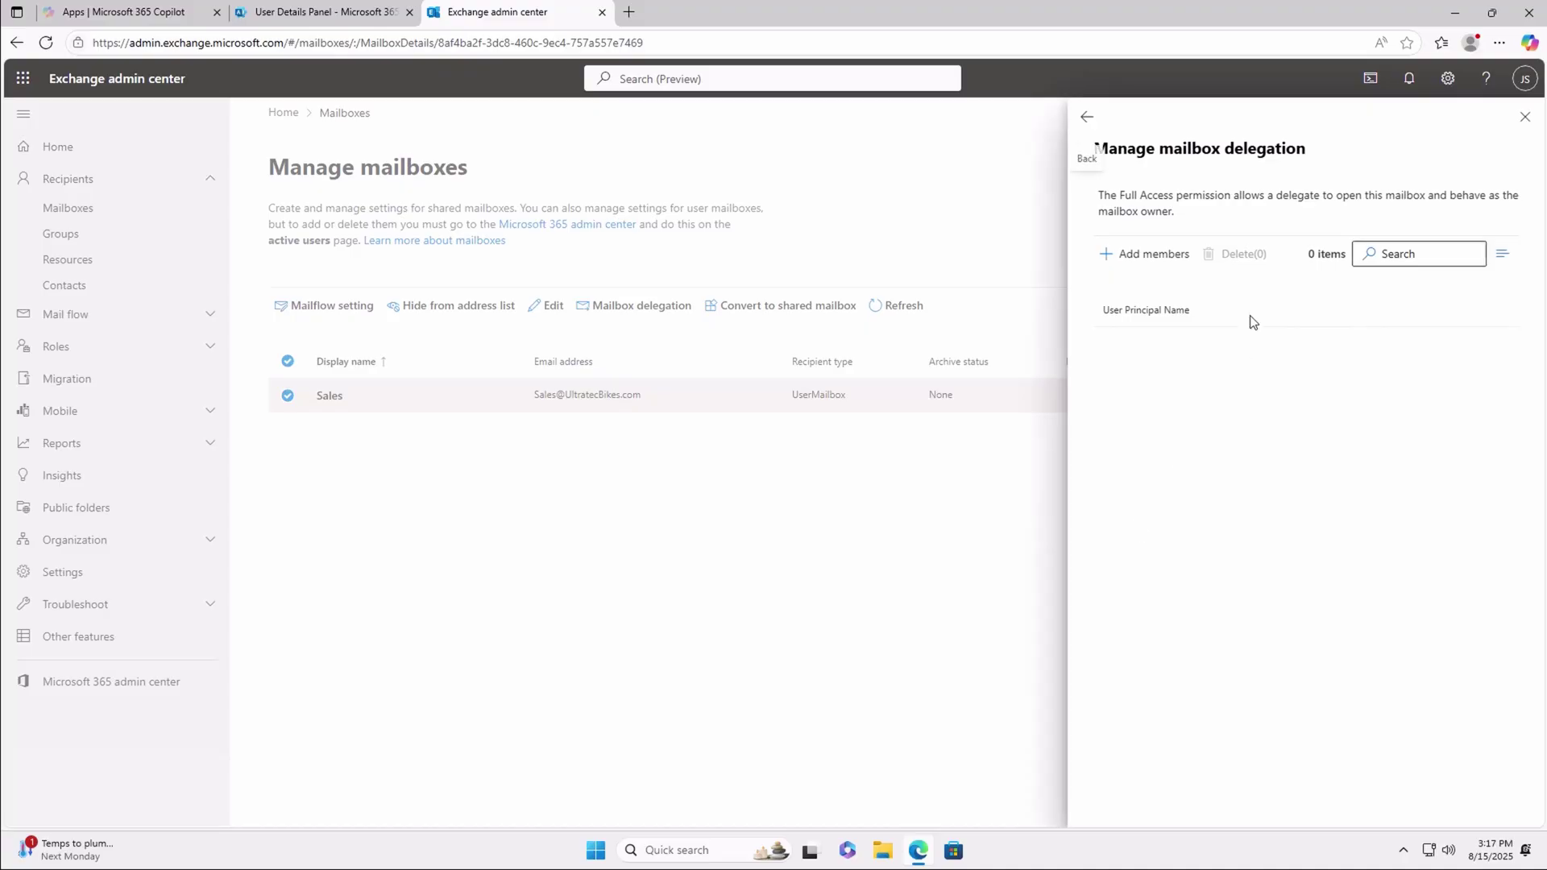
left_click(1159, 256)
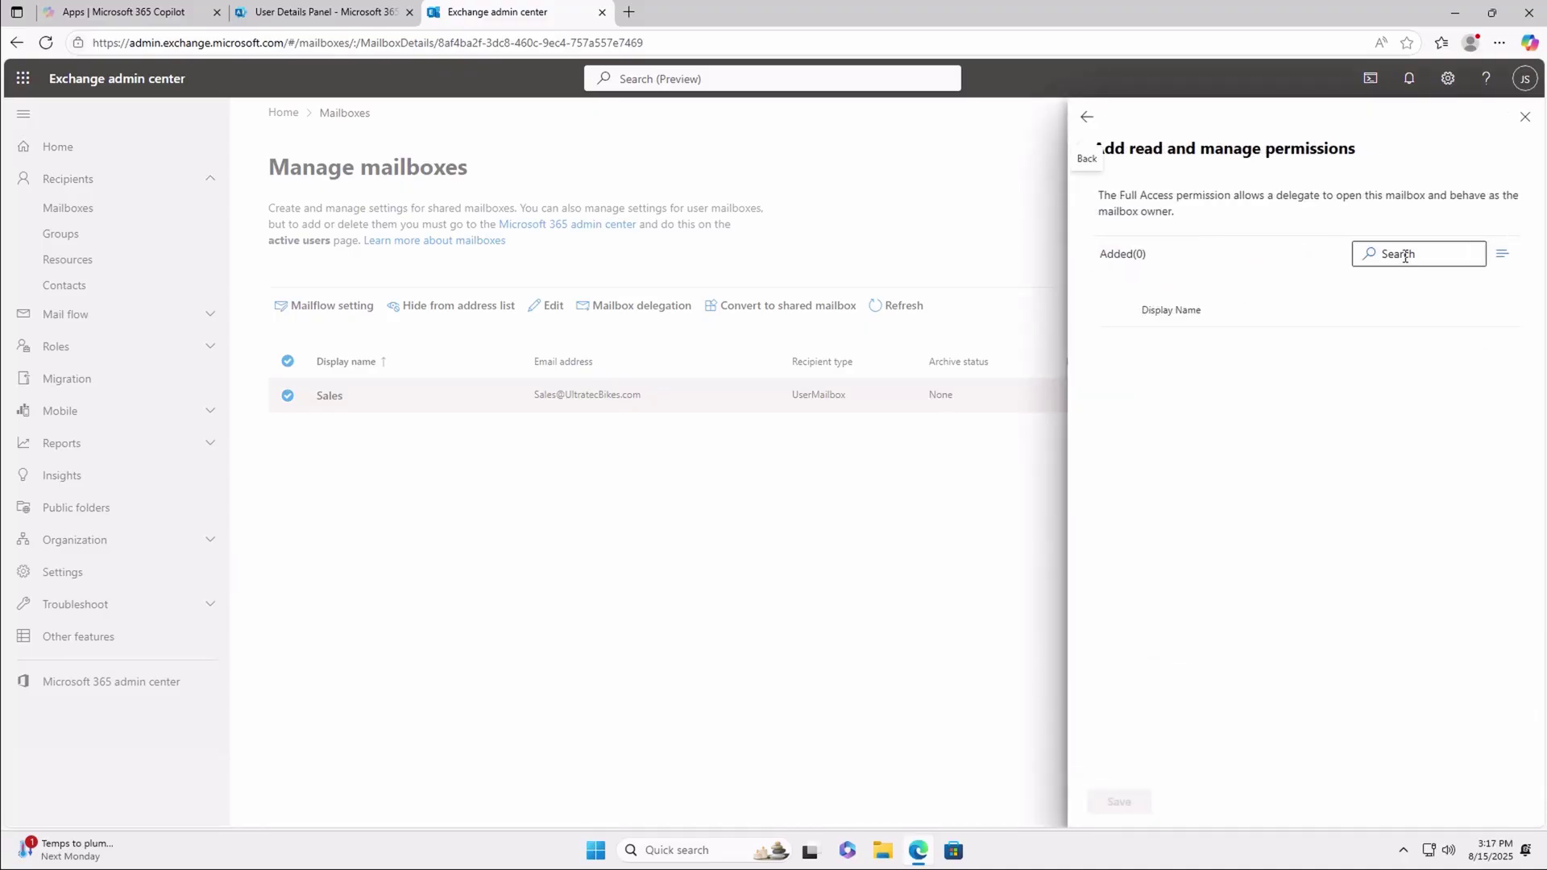
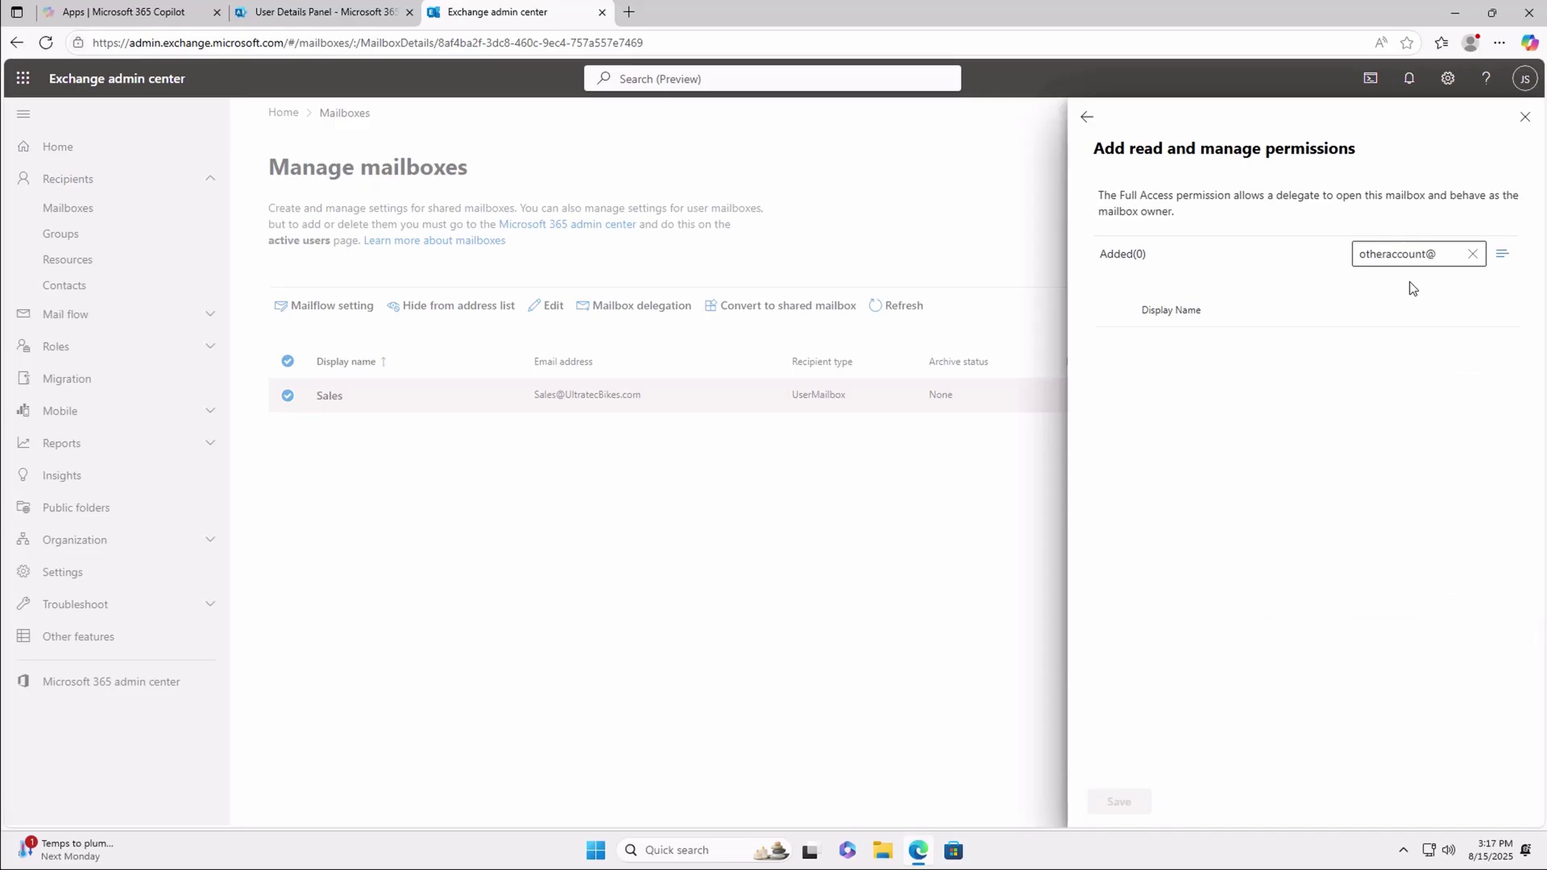
left_click(1089, 119)
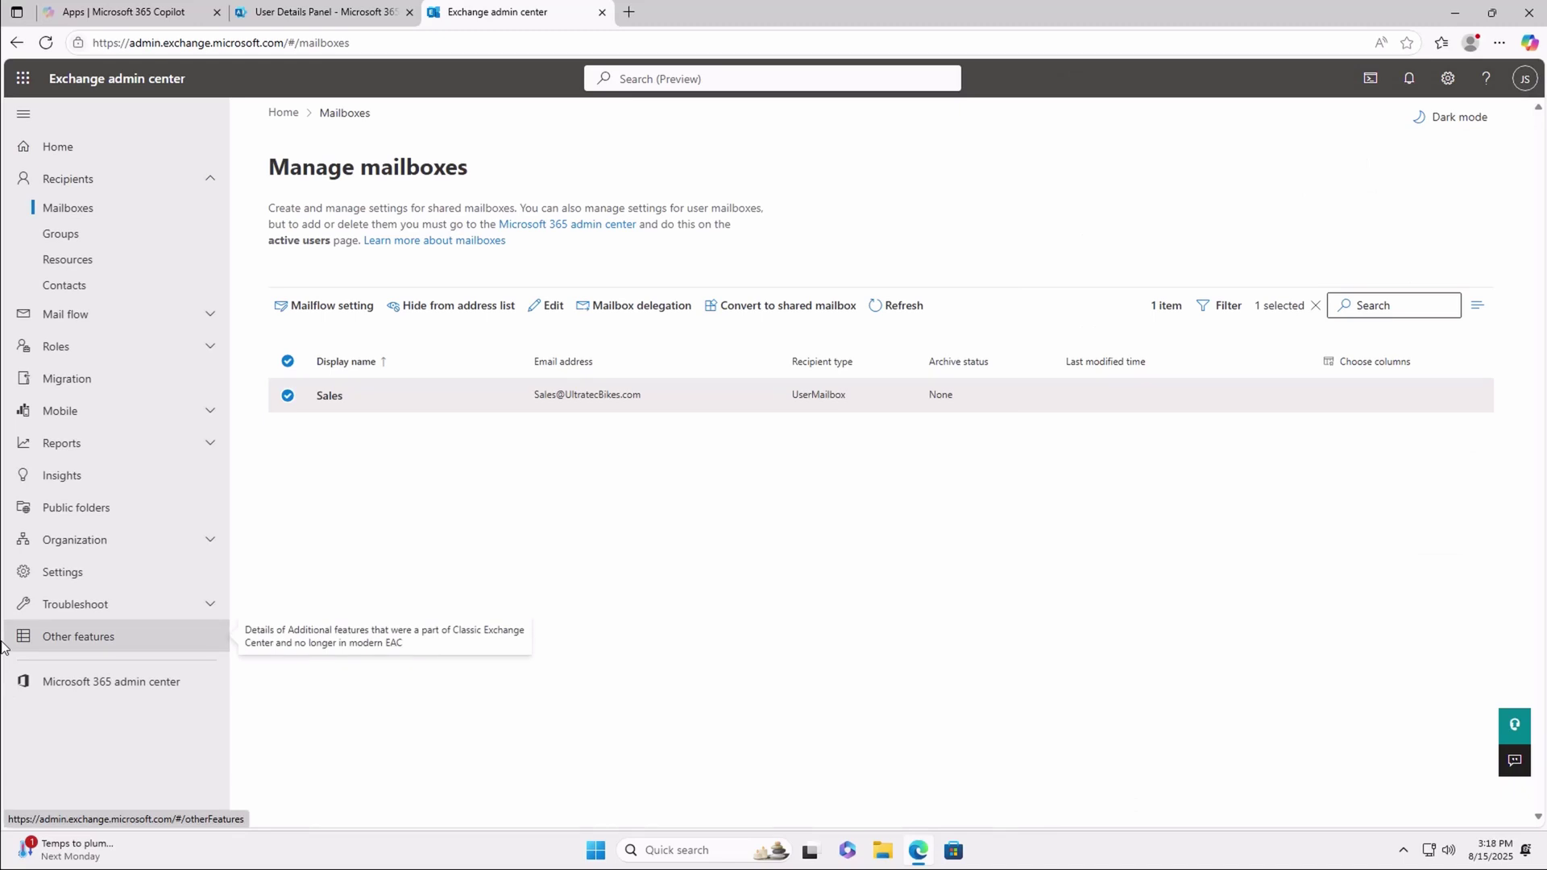
Remove and save the Microsoft 365 Business Standard licence from the Sales user
left_click(291, 13)
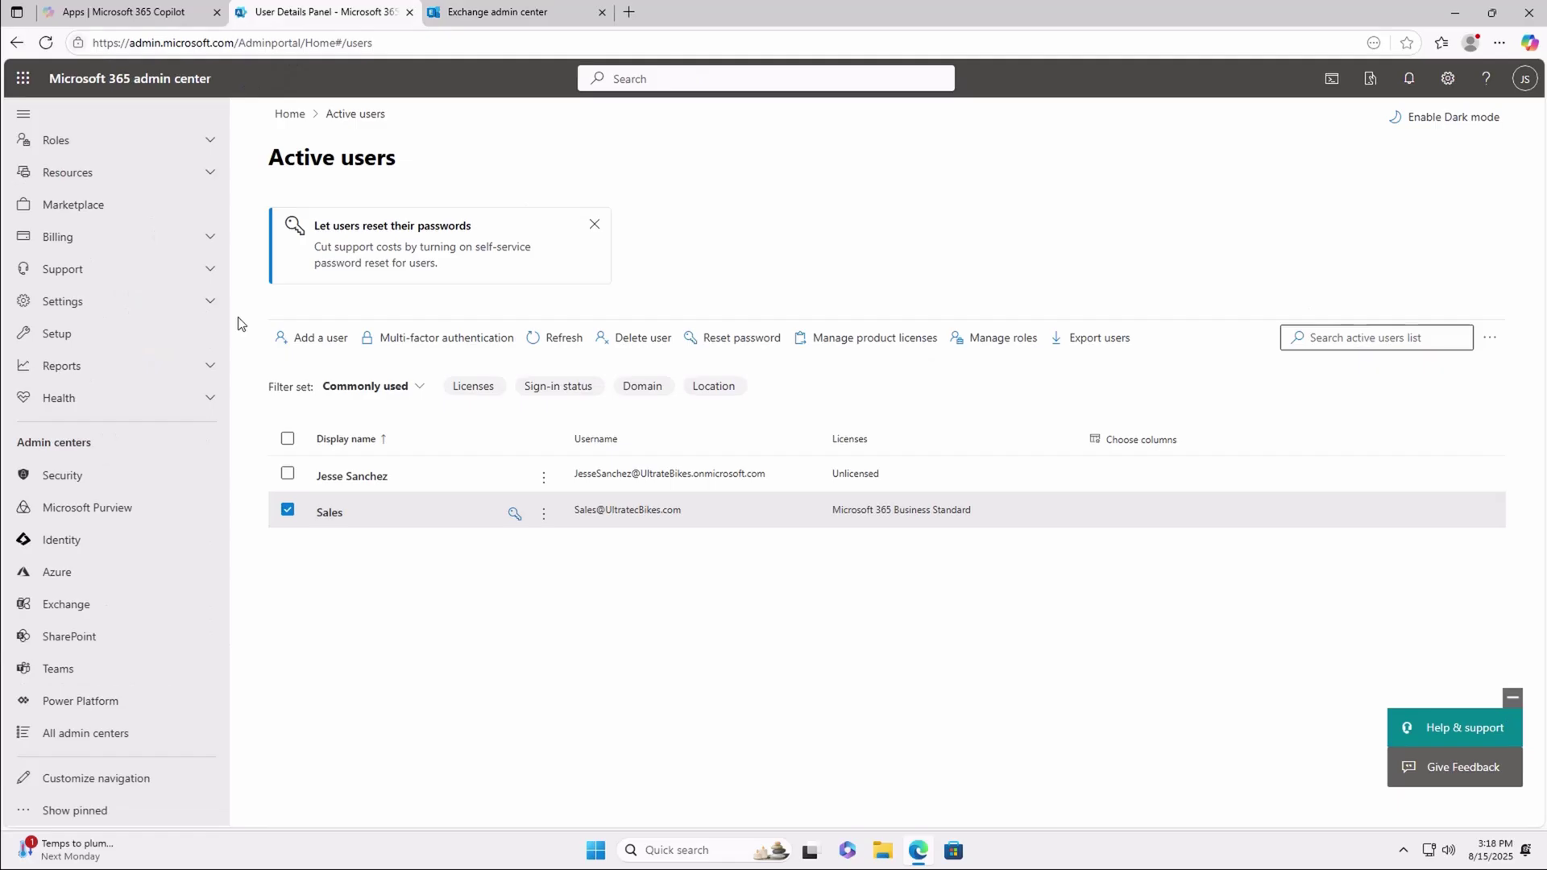
left_click(329, 514)
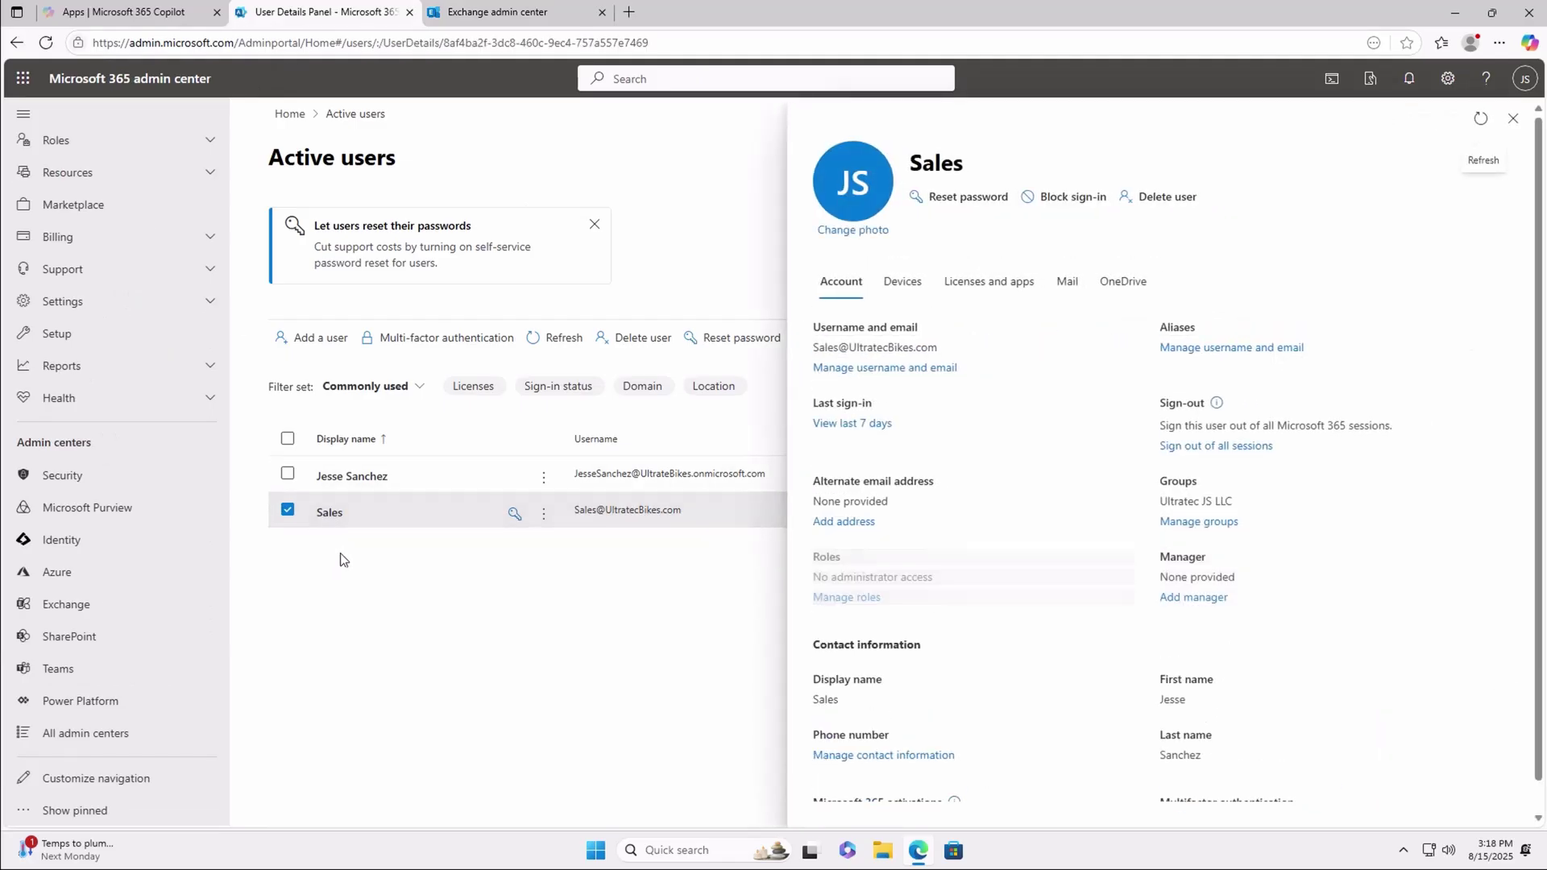
left_click(985, 287)
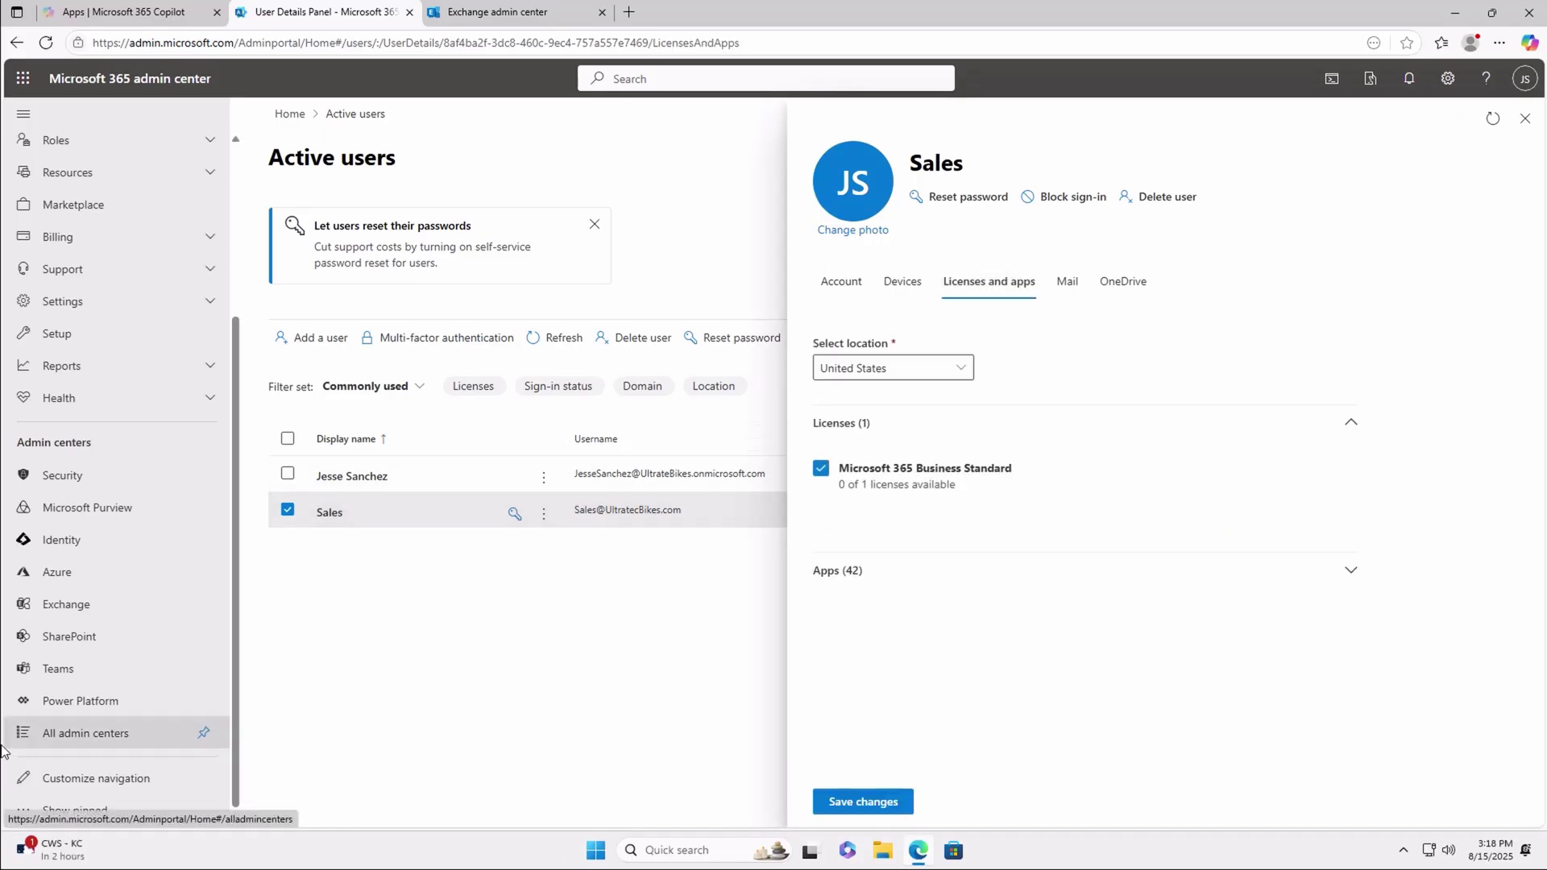
left_click(821, 469)
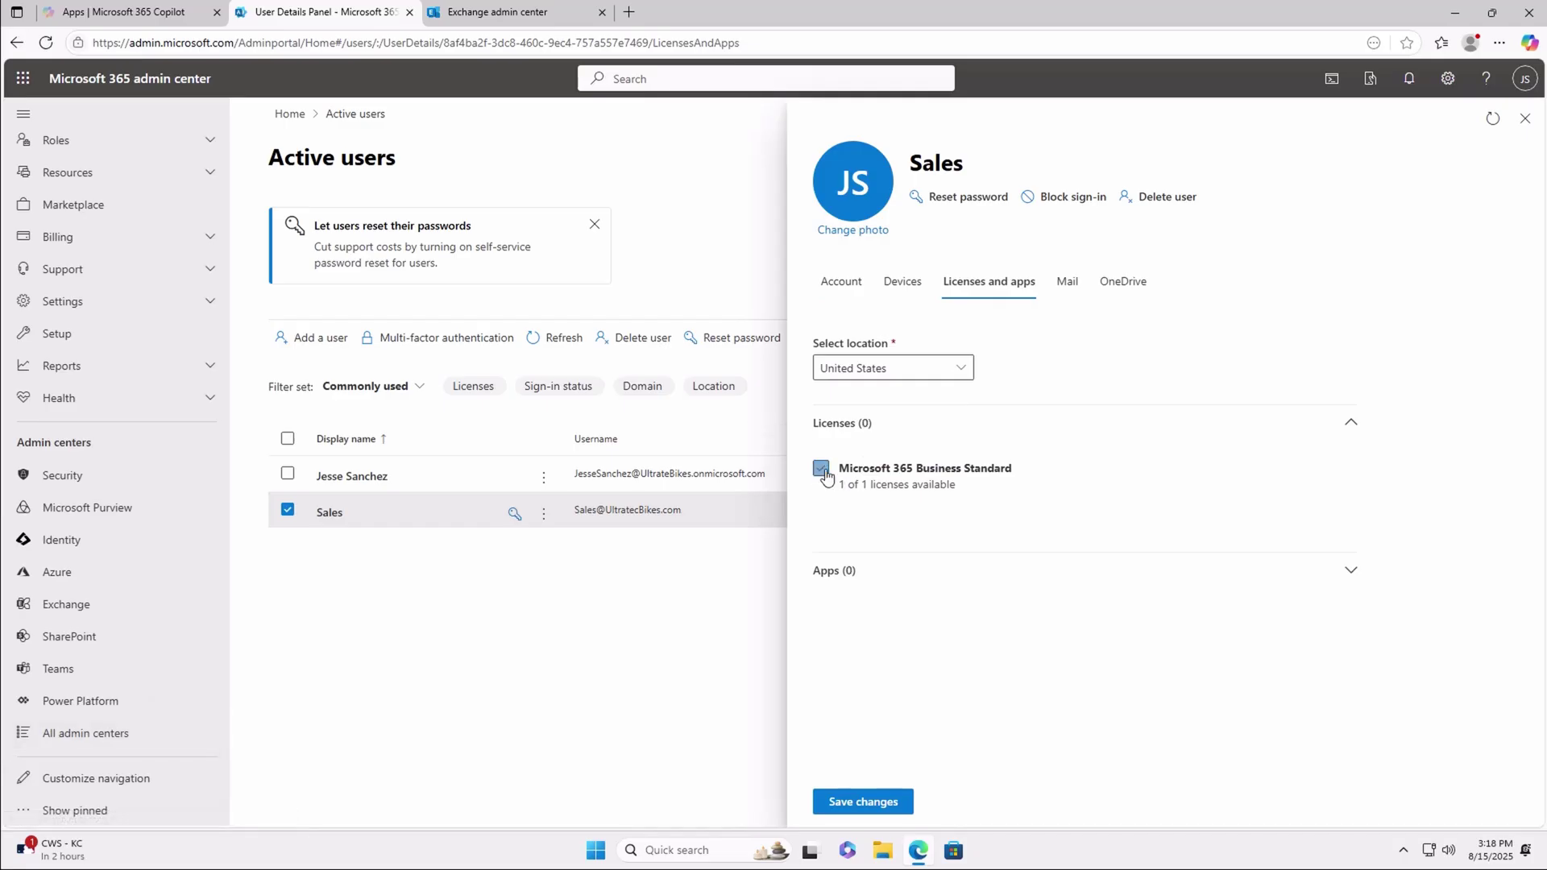
left_click(863, 802)
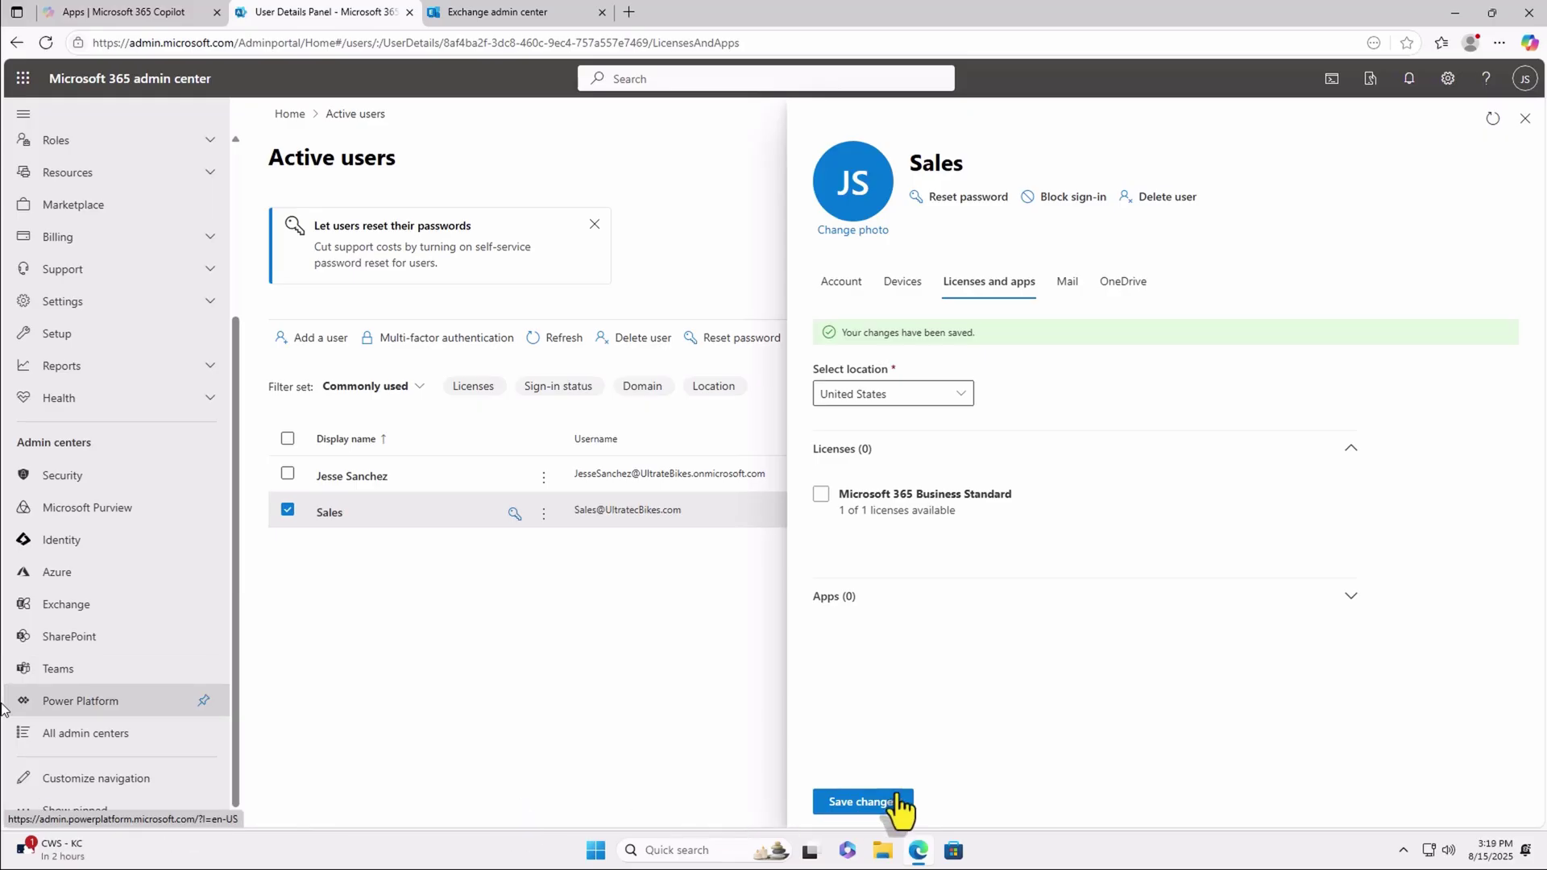
left_click(1524, 120)
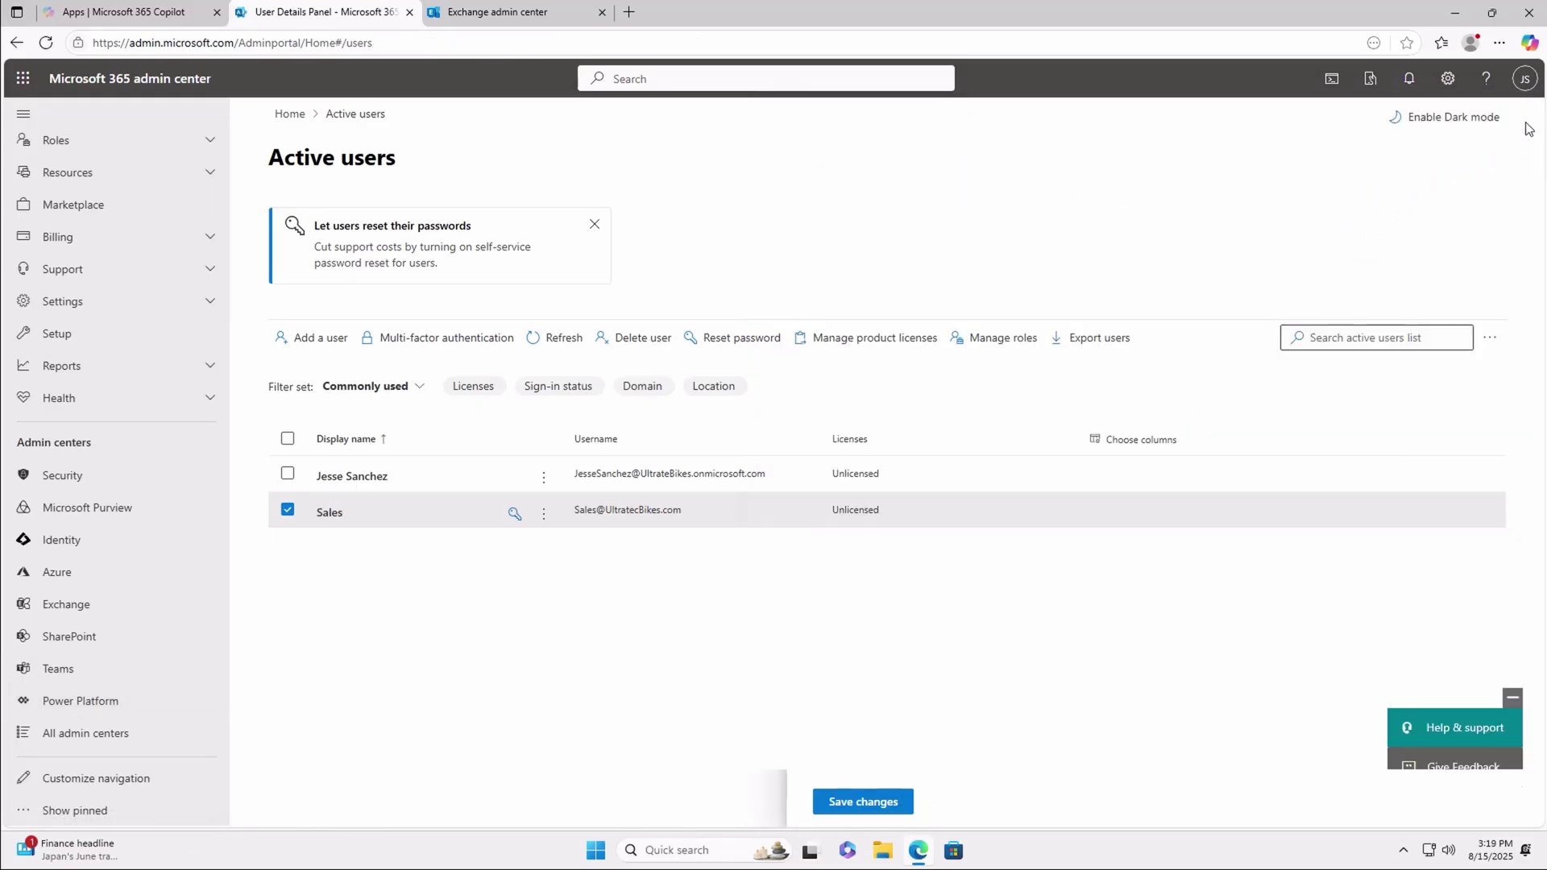